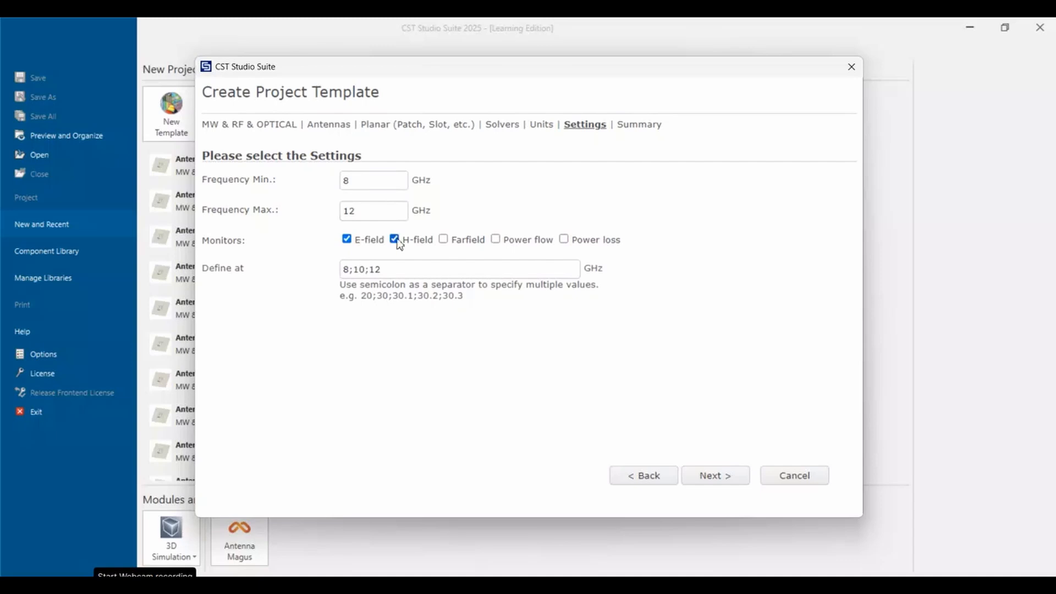
Step: Add the Farfield monitor to the 8–12 GHz planar antenna template settings and finish creating the project template
click(444, 239)
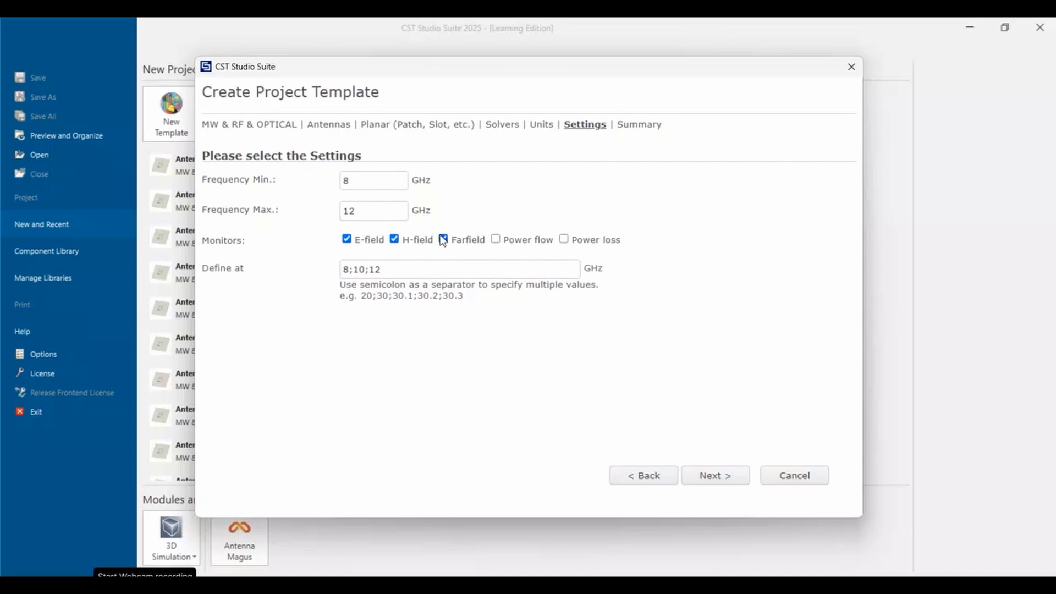
click(720, 476)
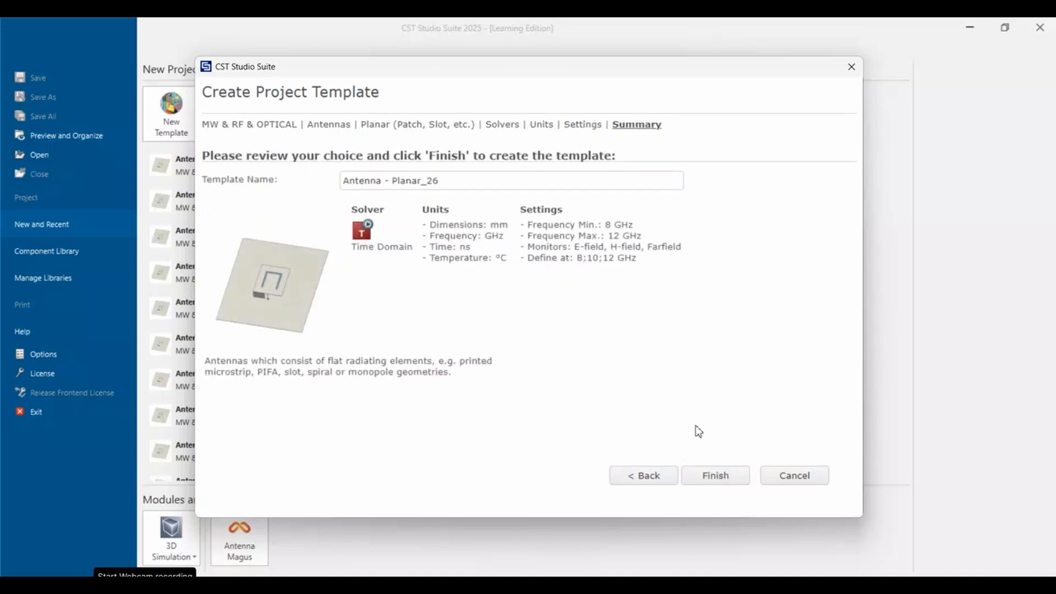
click(729, 476)
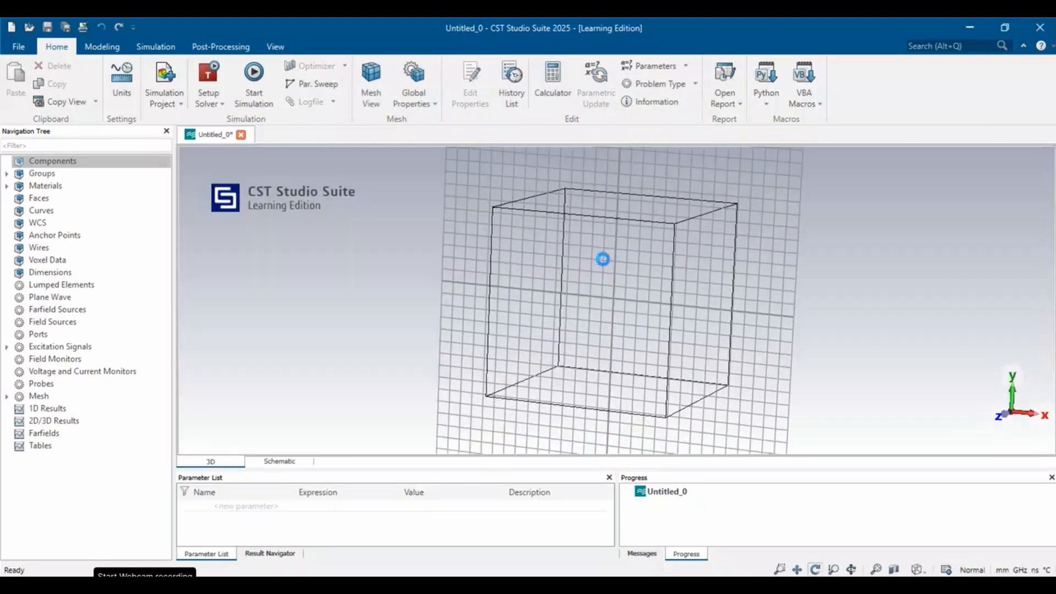
Step: Look up the properties of Rogers RT-duroid 5880 (lossy) in the material library while defining a brick, without loading it
click(110, 45)
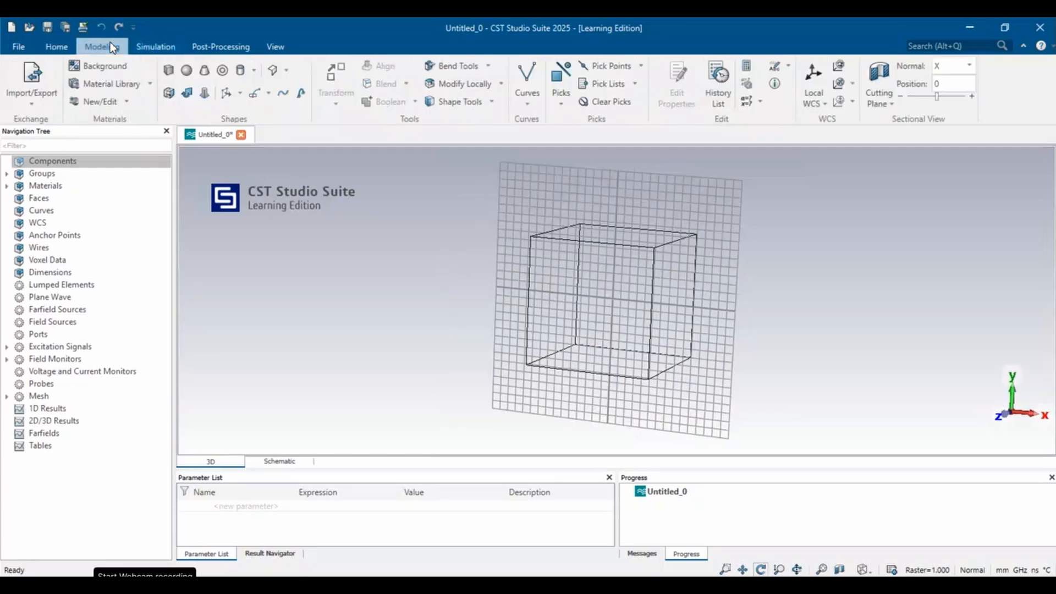
click(168, 71)
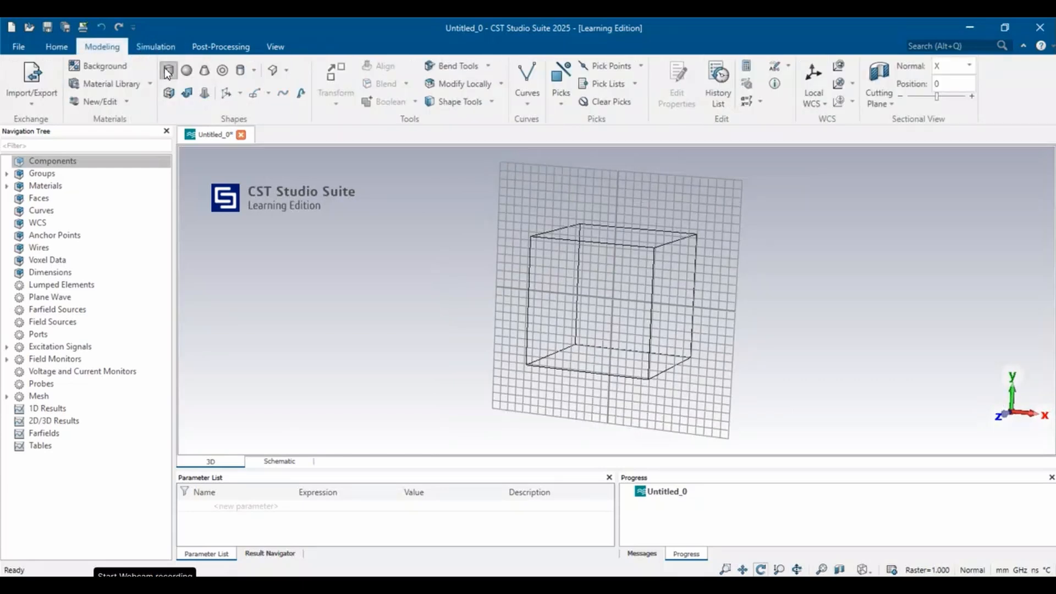
double_click(522, 200)
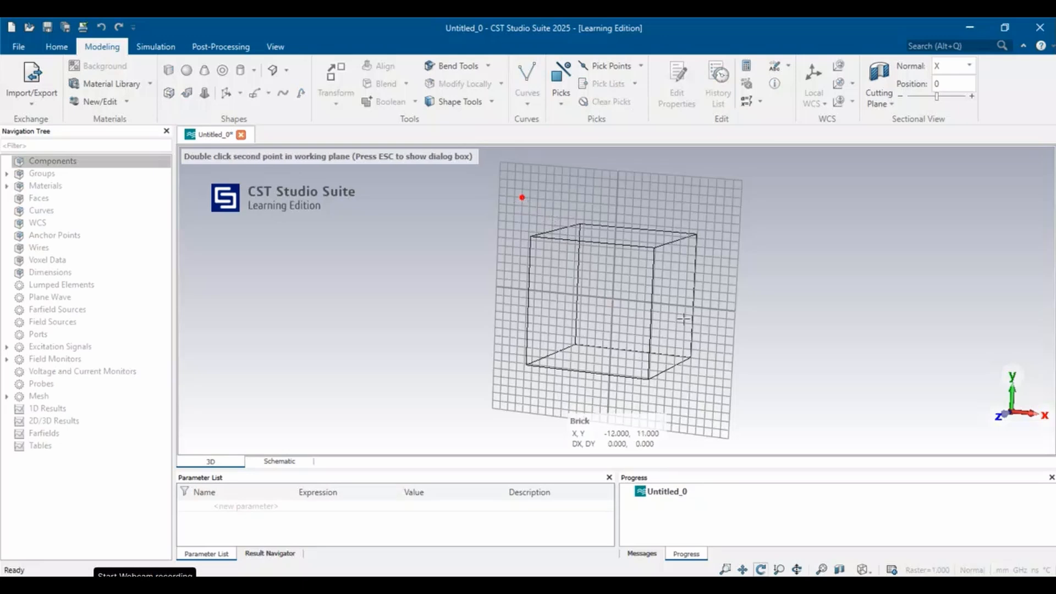
double_click(737, 332)
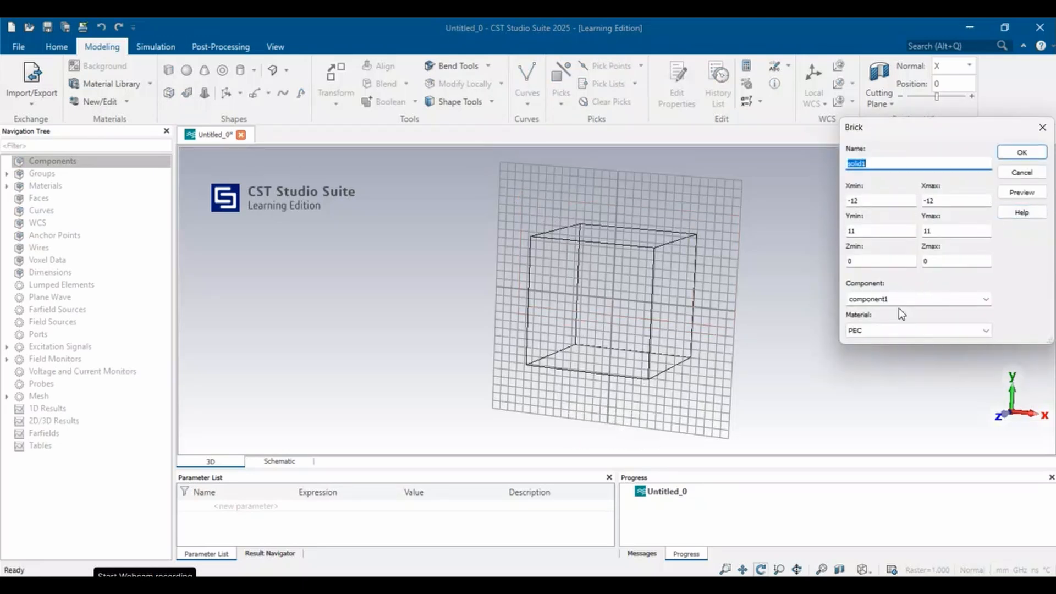
click(888, 329)
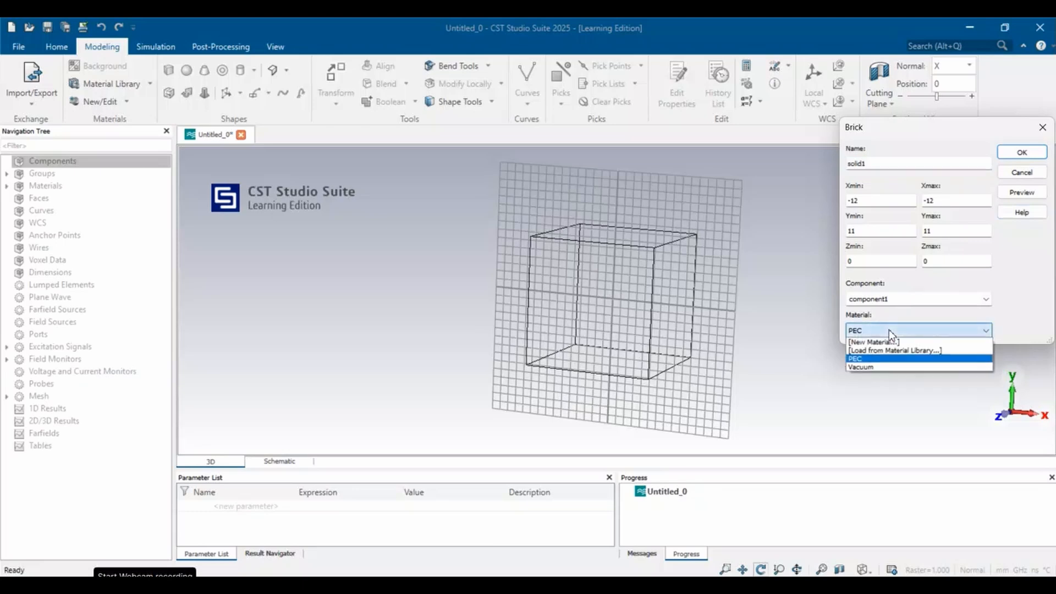
click(888, 352)
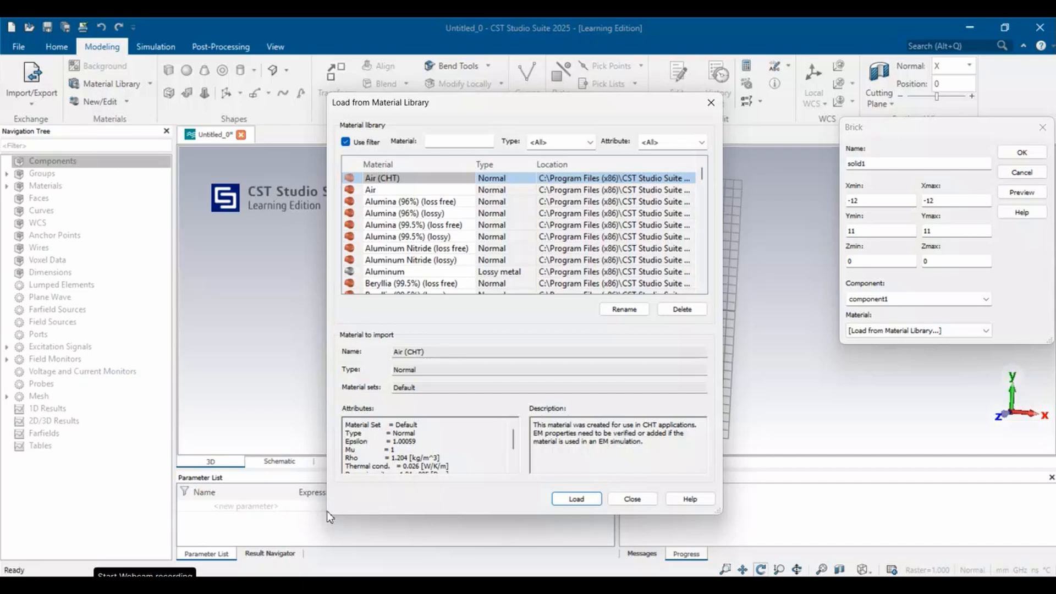
drag(327, 512, 190, 495)
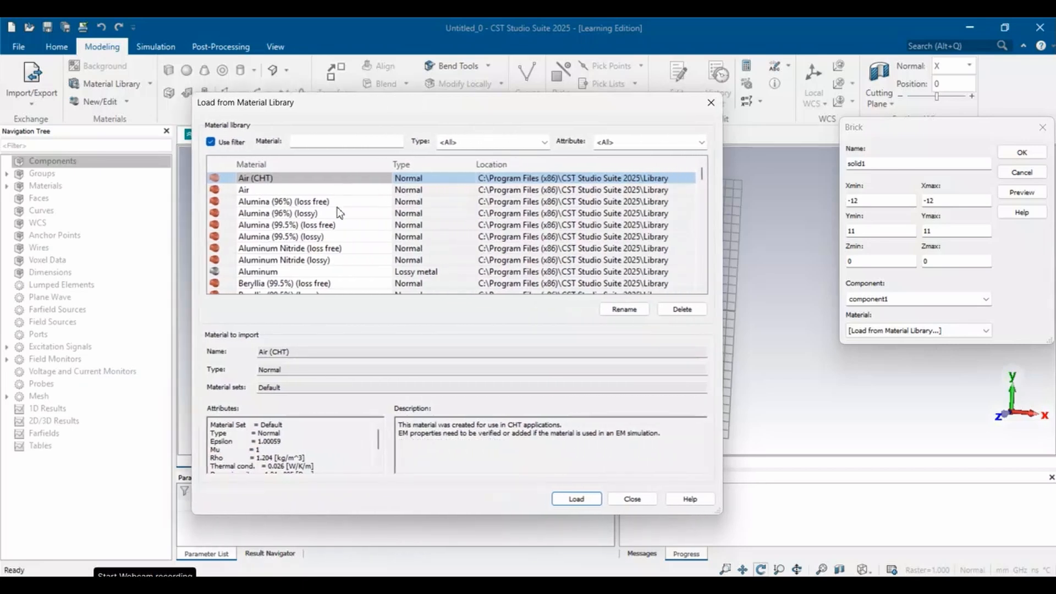
scroll(337, 210, down, 15)
scroll(337, 210, down, 20)
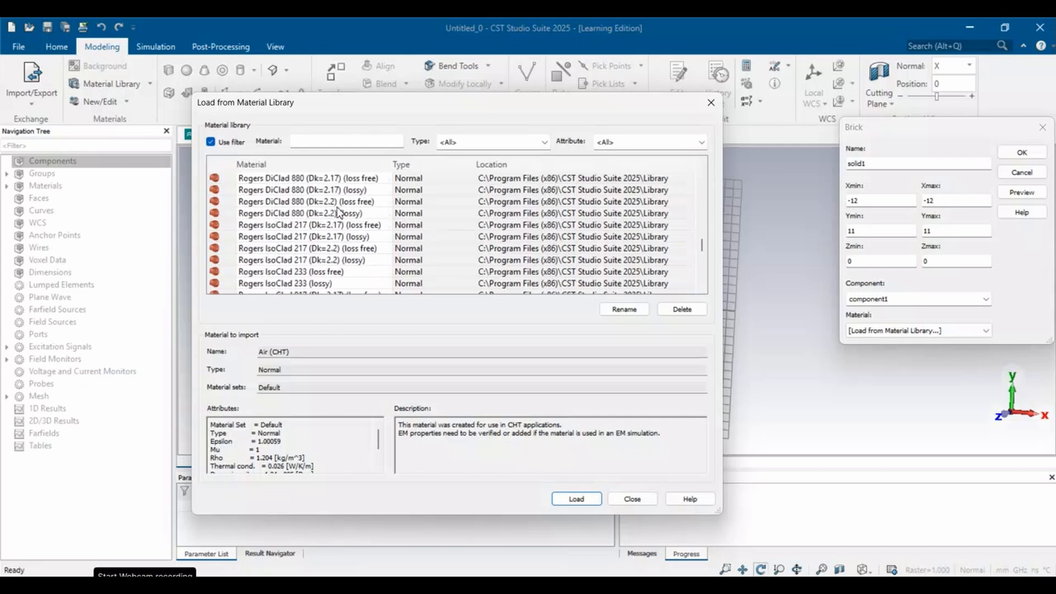
scroll(337, 212, down, 5)
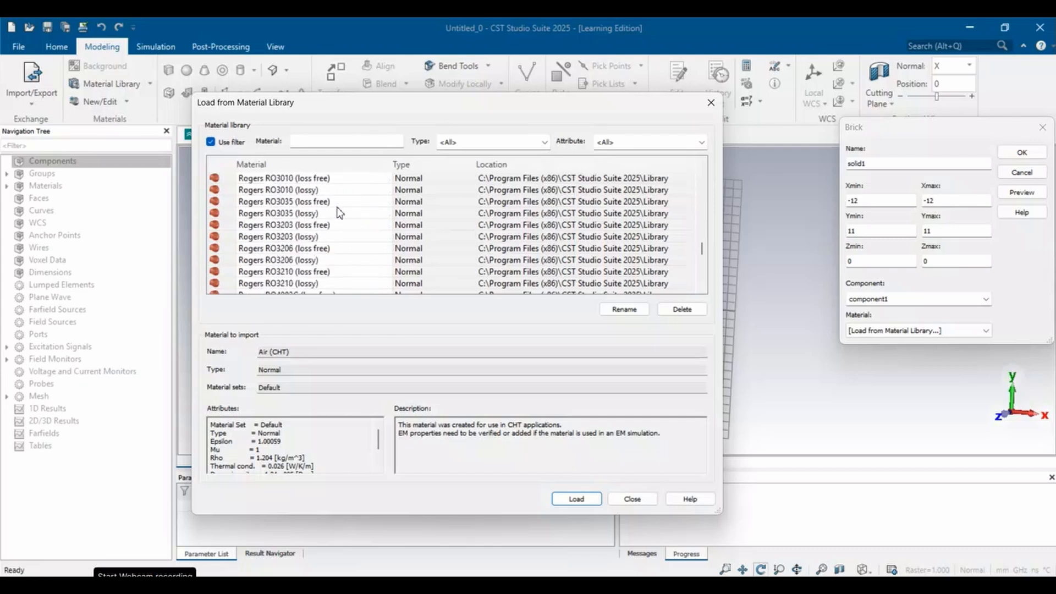
scroll(339, 212, down, 7)
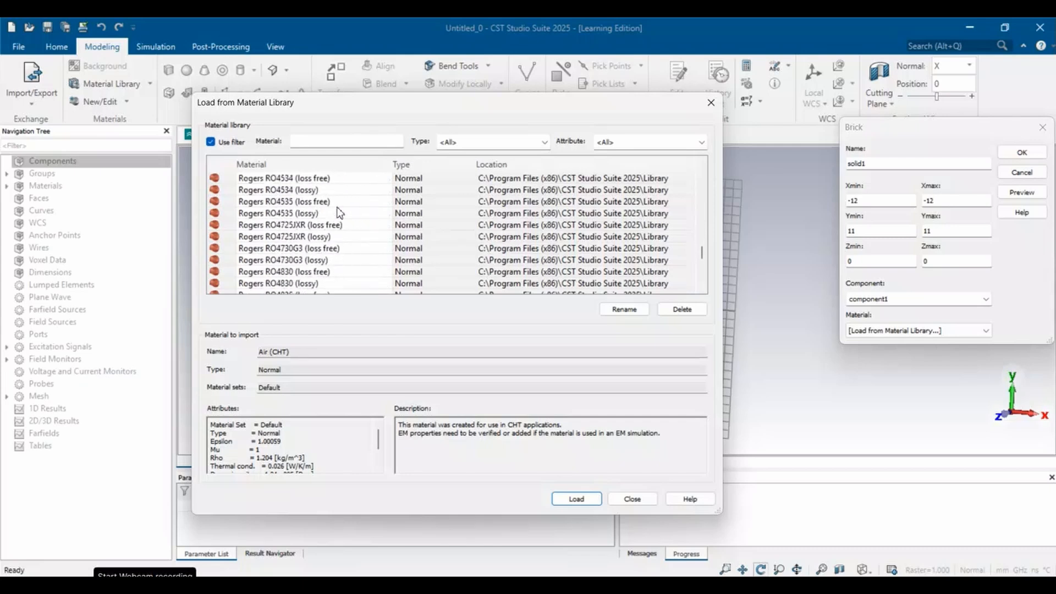
scroll(338, 212, down, 5)
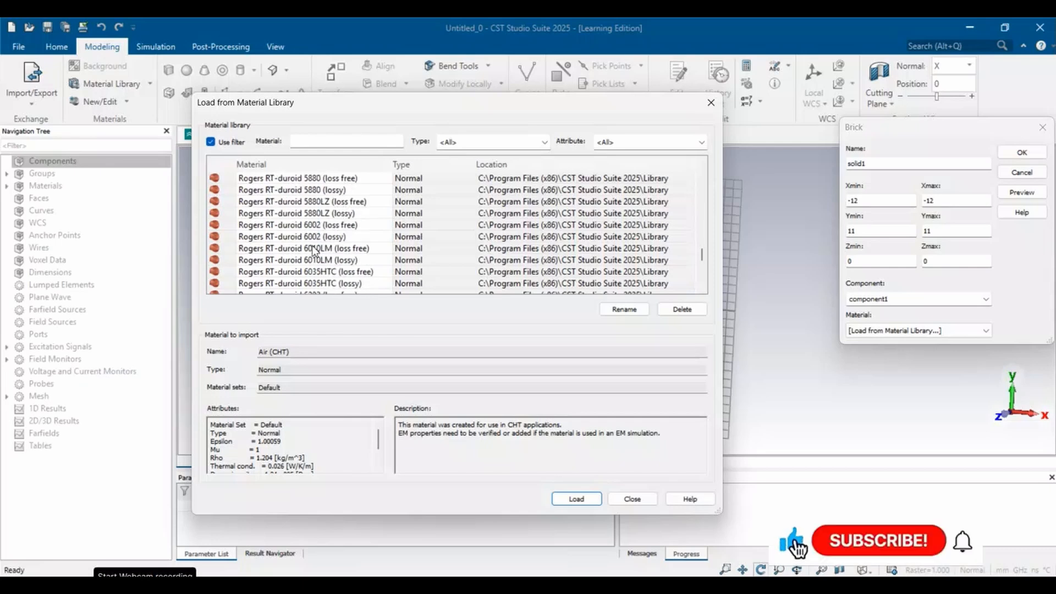
scroll(313, 236, up, 3)
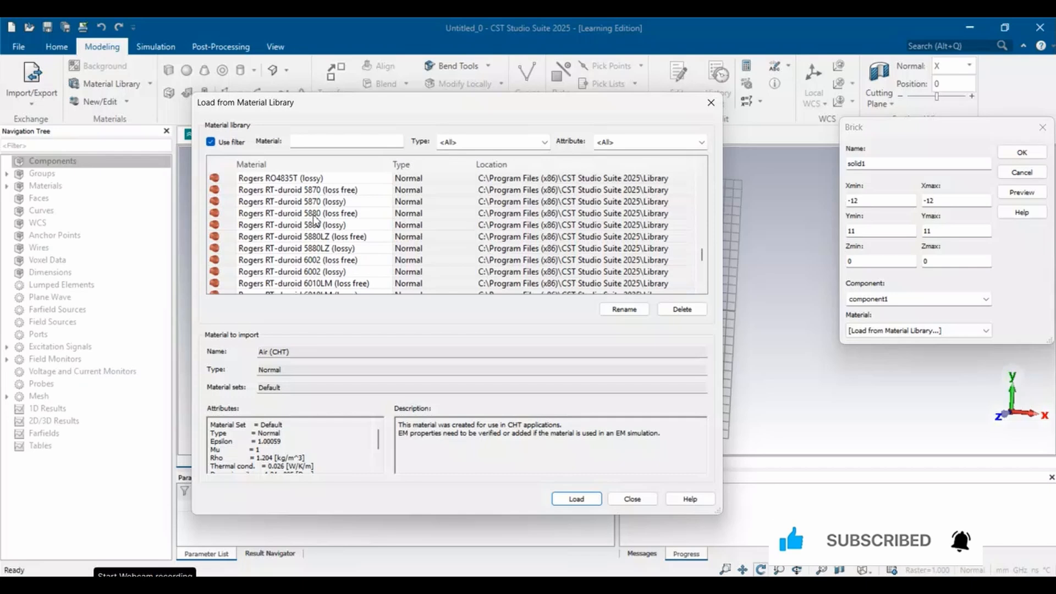
click(334, 228)
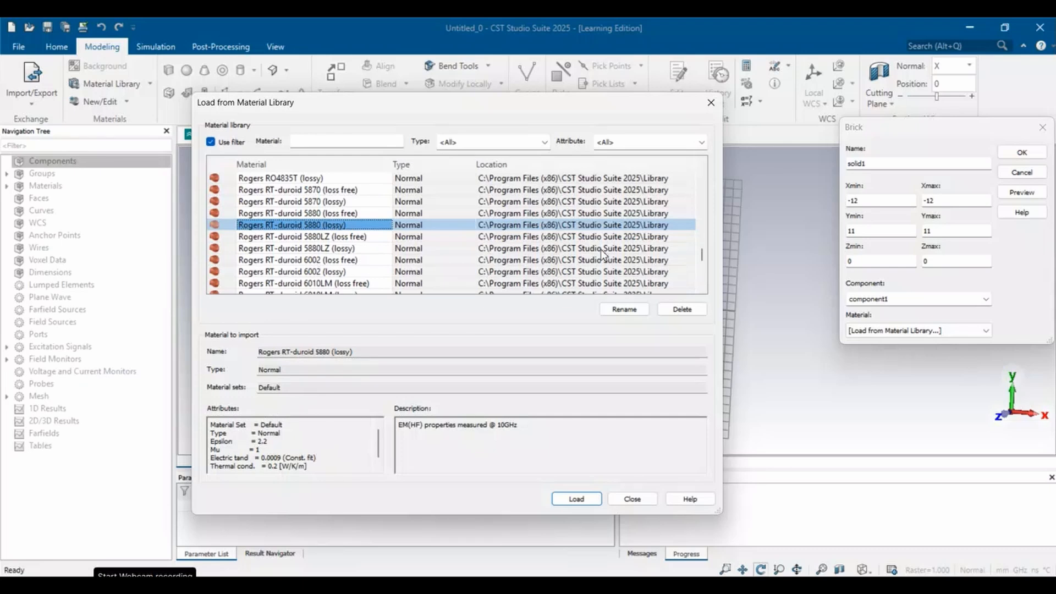
click(710, 103)
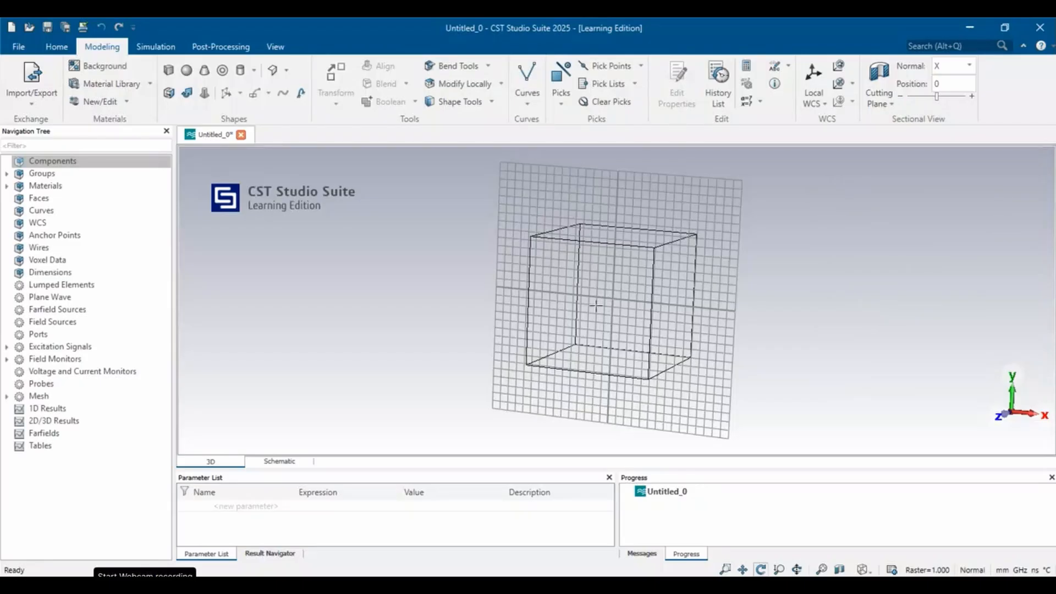
Step: Add a parameter named pw with the value 11.8585 to the parameter list
click(237, 507)
text(pw)
click(329, 506)
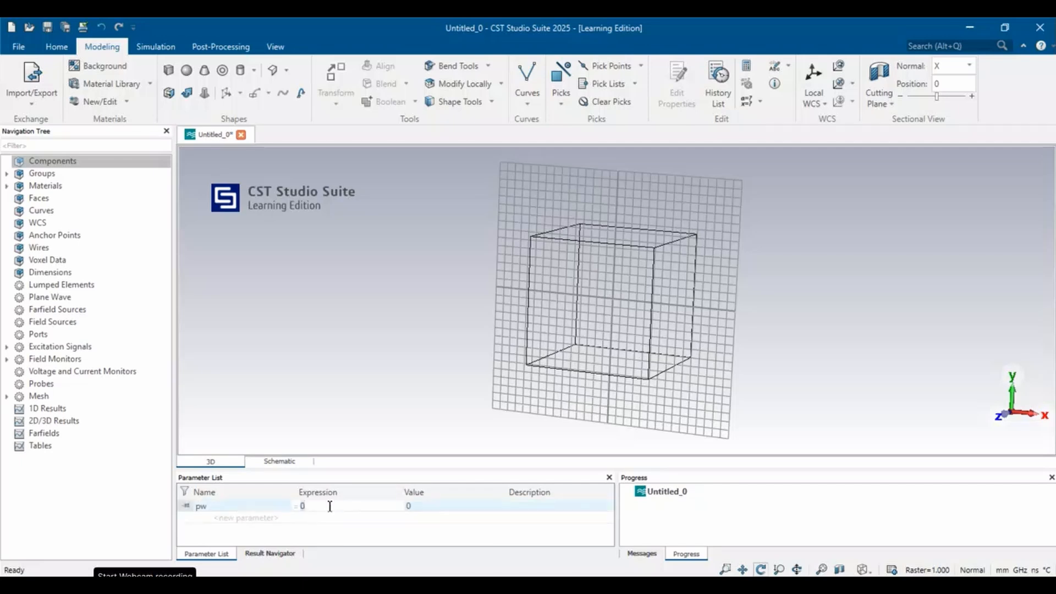
key(BackSpace)
text(11.8585)
Step: Add a parameter named pl with the value 9.053 to the parameter list
click(229, 518)
click(229, 518)
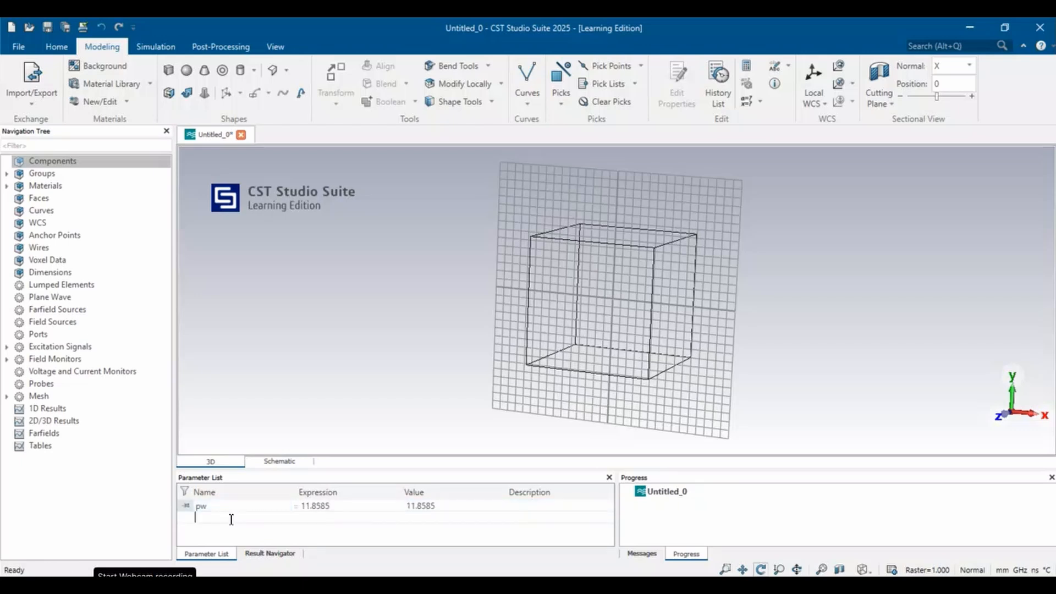
text(pl)
click(308, 517)
key(BackSpace)
text(9.0)
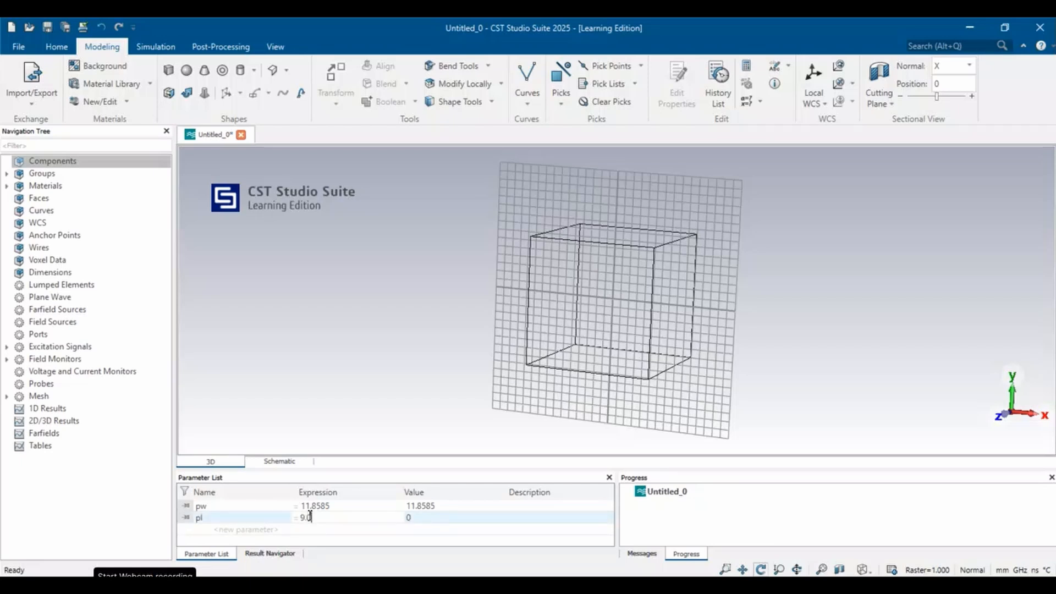
text(53)
Step: Add a parameter named sl with the value 18.653 to the parameter list
click(232, 530)
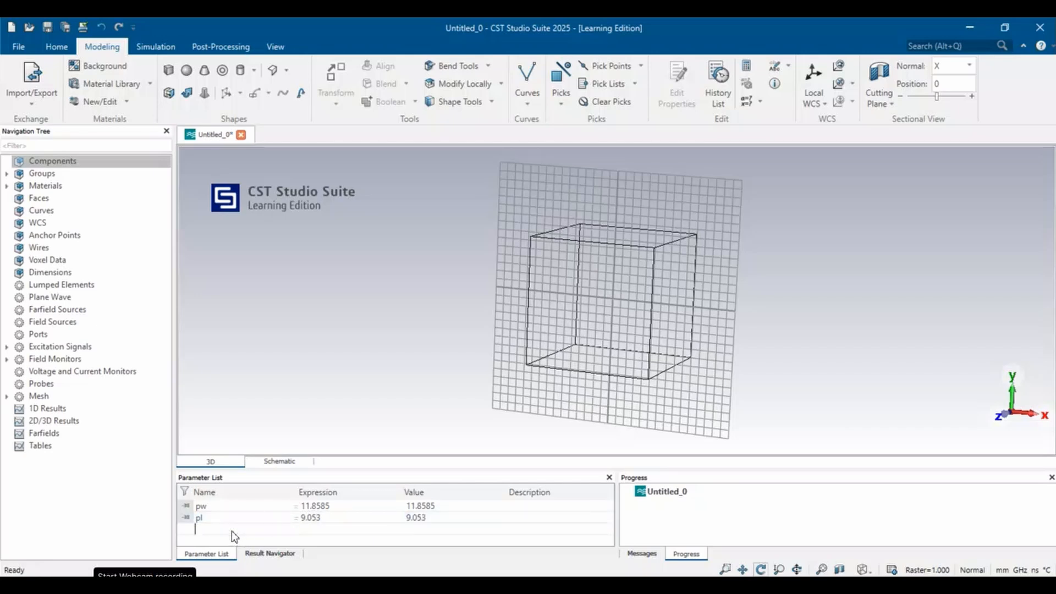
text(sl)
click(324, 529)
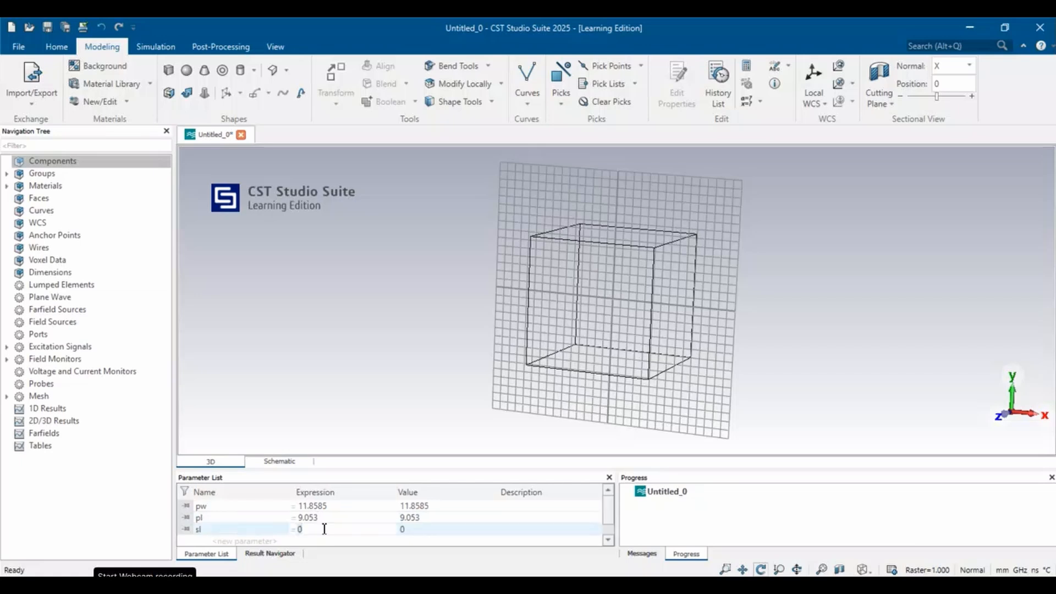
key(BackSpace)
text(18.653)
Step: Add a parameter named sw with the value 21.4585 to the parameter list
click(220, 539)
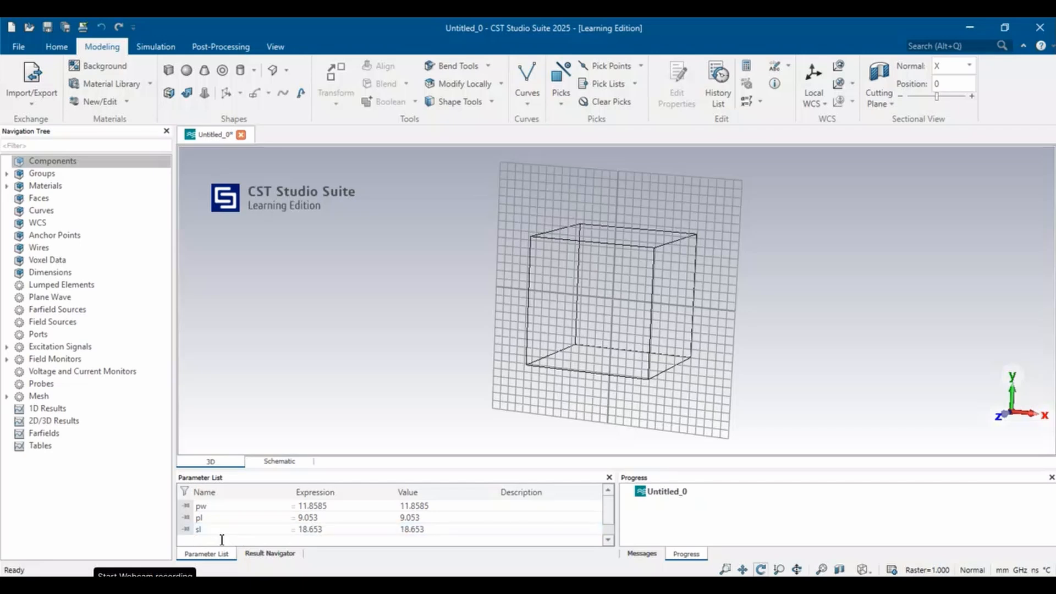
text(sw)
double_click(308, 540)
text(21)
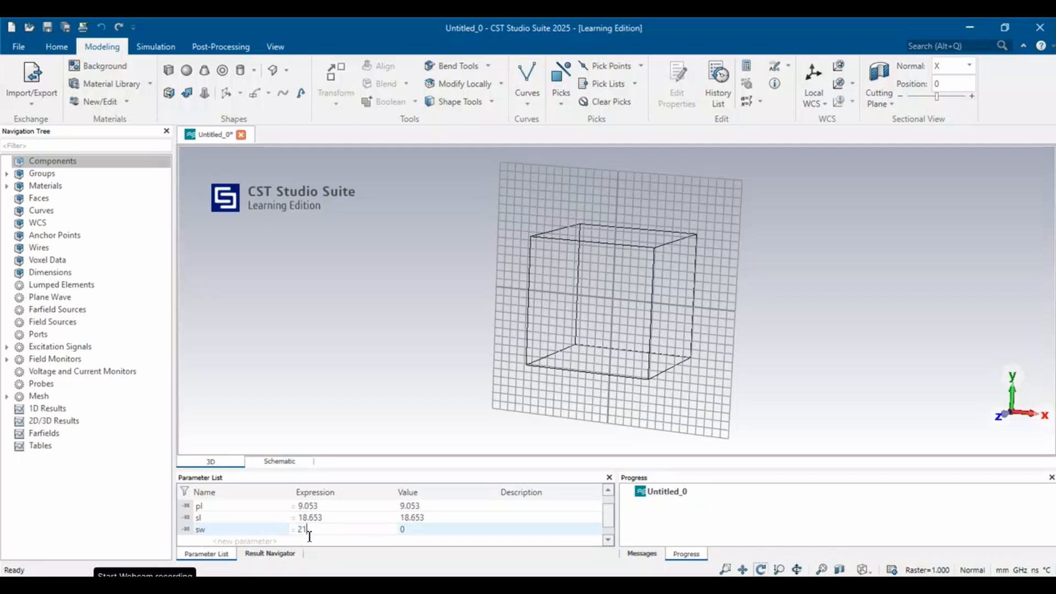
text(.4585)
key(Return)
Step: Add a parameter named t with the value 0.035 to the parameter list
click(233, 539)
text(t)
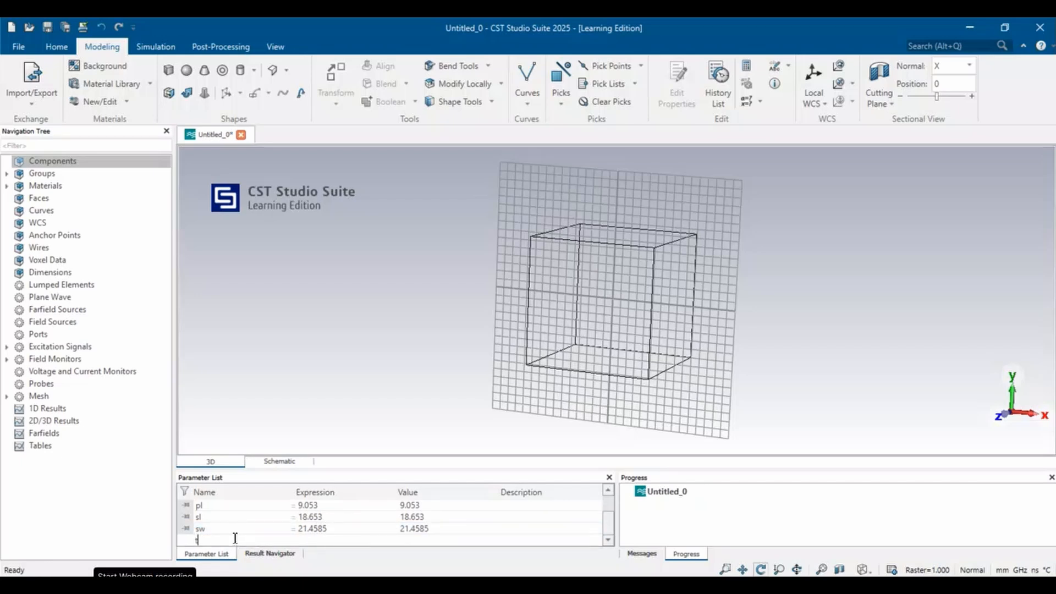
key(Return)
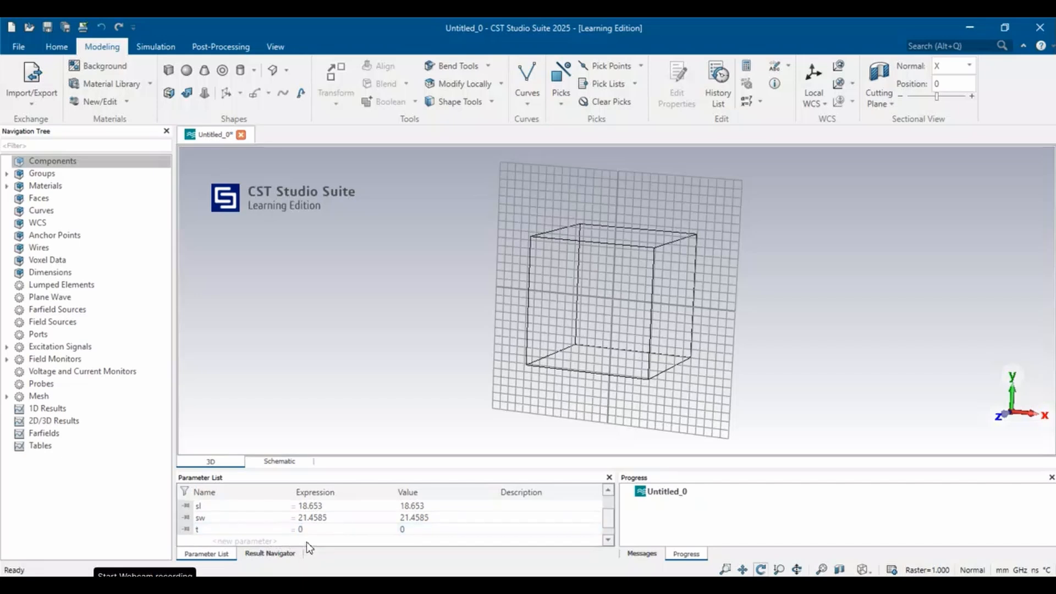
click(319, 528)
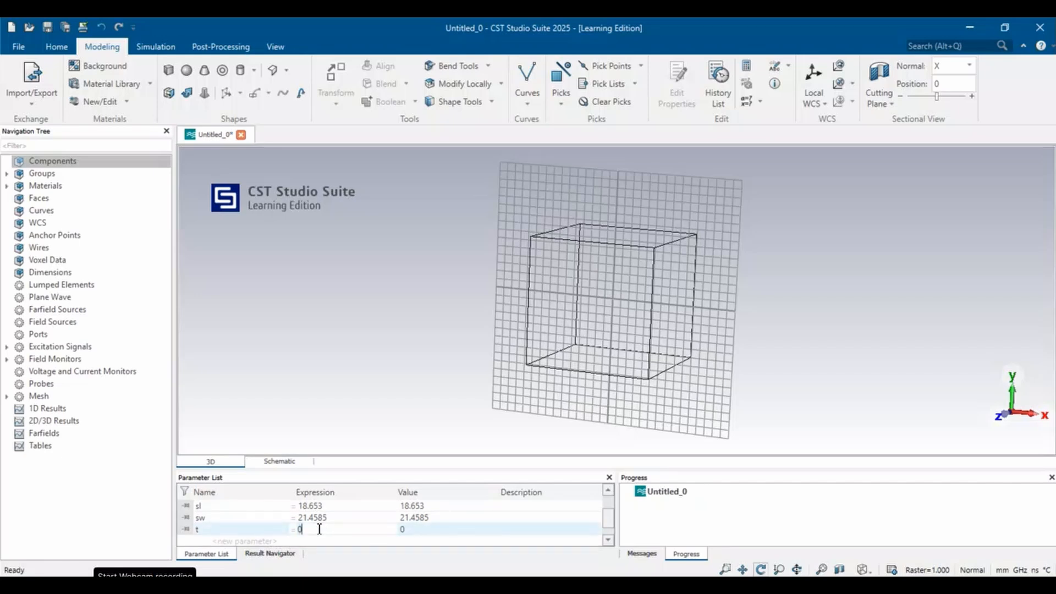
key(BackSpace)
text(0.035)
Step: Run the Calculate analytical Line Impedance macro and set it up for a Thin Microstrip at 10 GHz
click(56, 48)
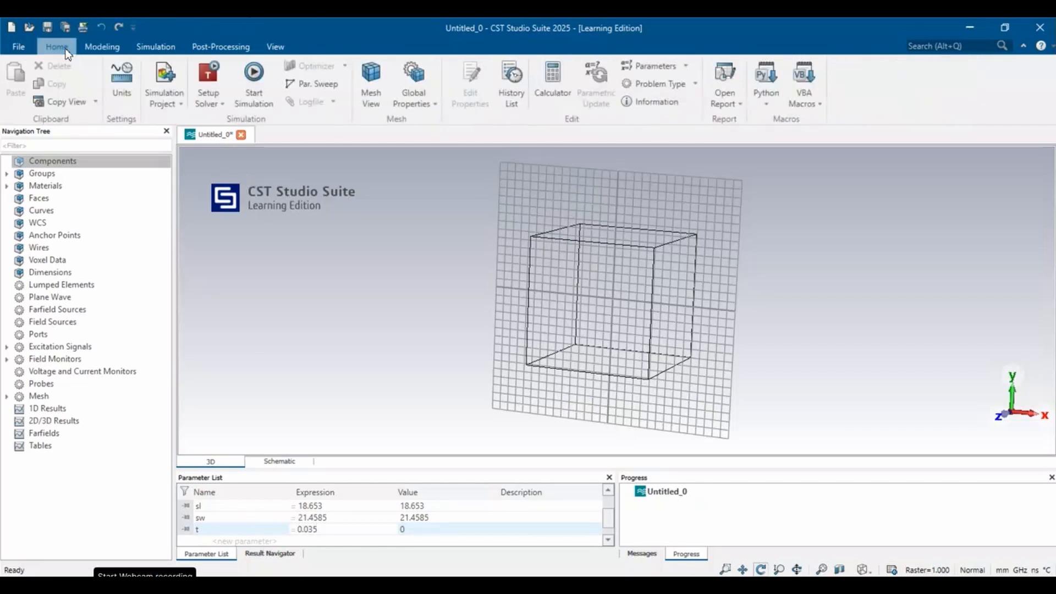
click(821, 109)
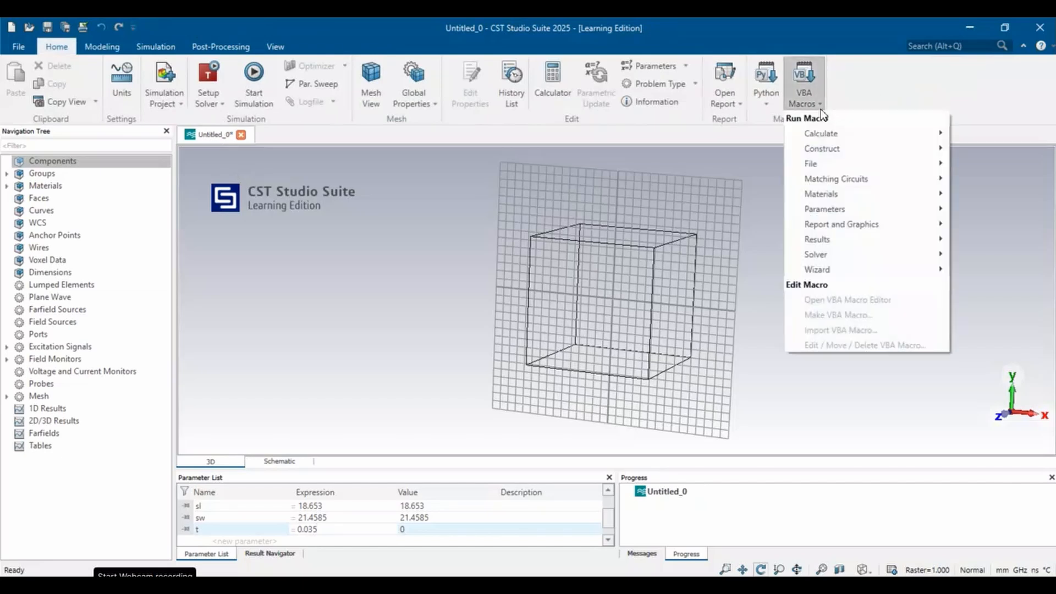
mouse_move(813, 144)
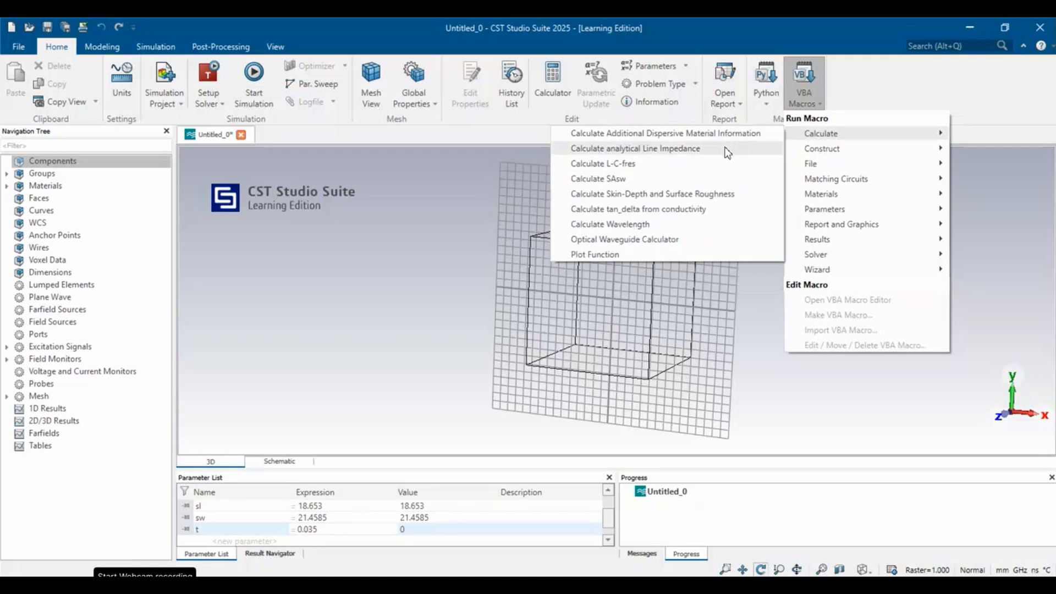
click(726, 149)
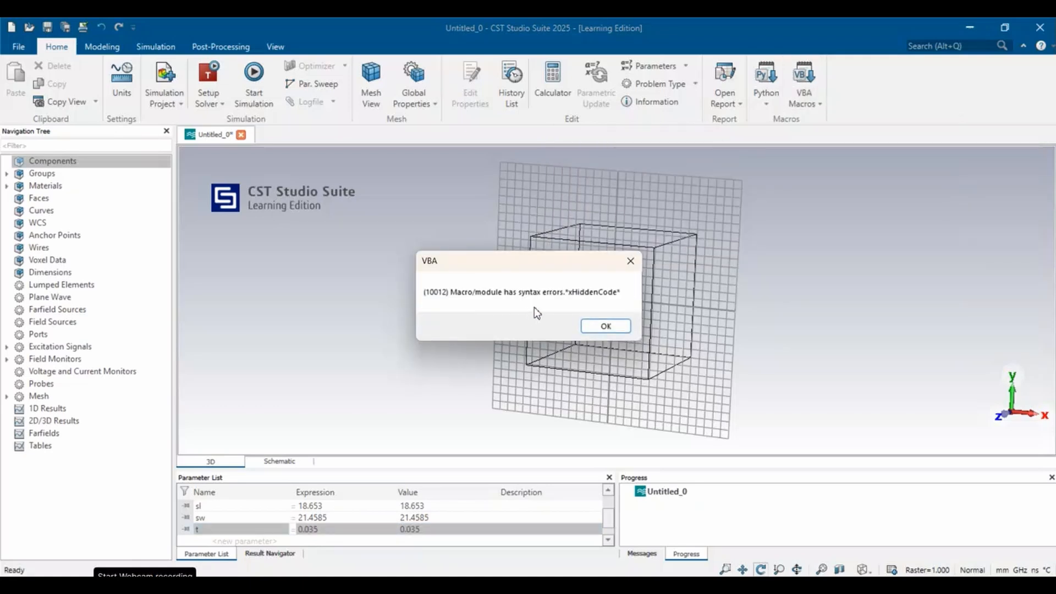
click(609, 326)
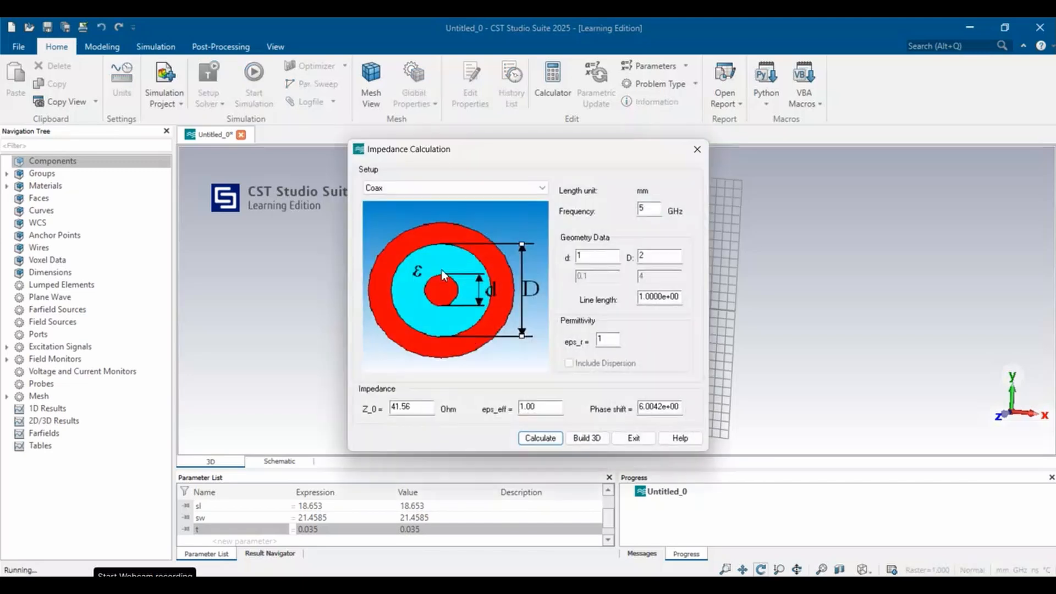
click(424, 190)
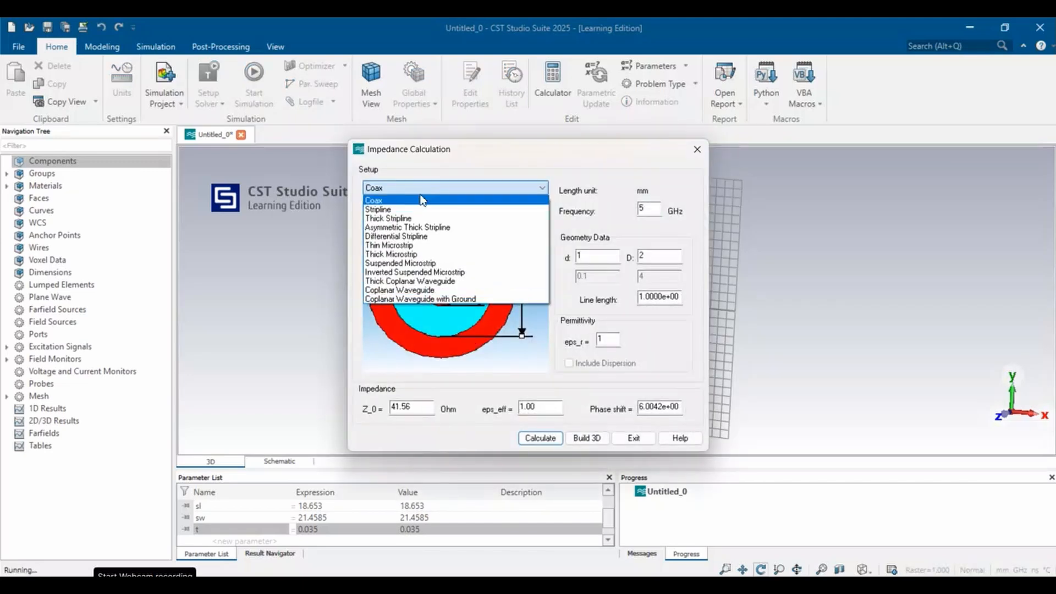
click(394, 245)
click(651, 210)
key(BackSpace)
text(10)
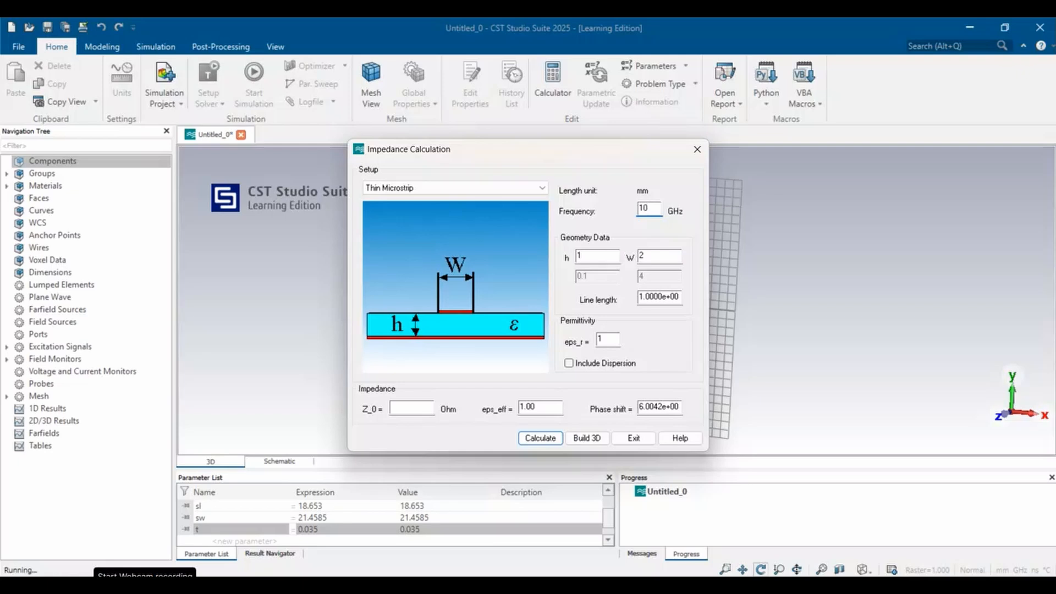
Step: Calculate the microstrip impedance with height h 1.6 mm, width W 3.137 mm and relative permittivity 2.2
click(585, 256)
text(.6)
click(604, 341)
key(BackSpace)
text(2.2)
click(652, 255)
text(3.137)
click(543, 437)
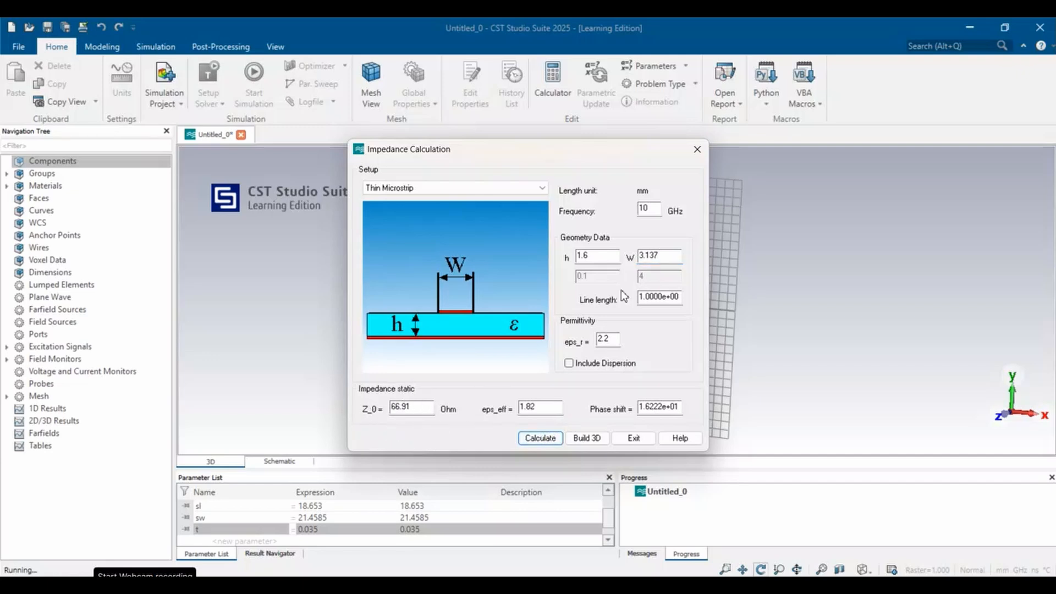
Step: Recalculate the microstrip impedance with the line width W set to 4 mm
click(665, 257)
key(BackSpace)
key(BackSpace)
key(BackSpace)
key(BackSpace)
key(BackSpace)
text(4)
click(551, 441)
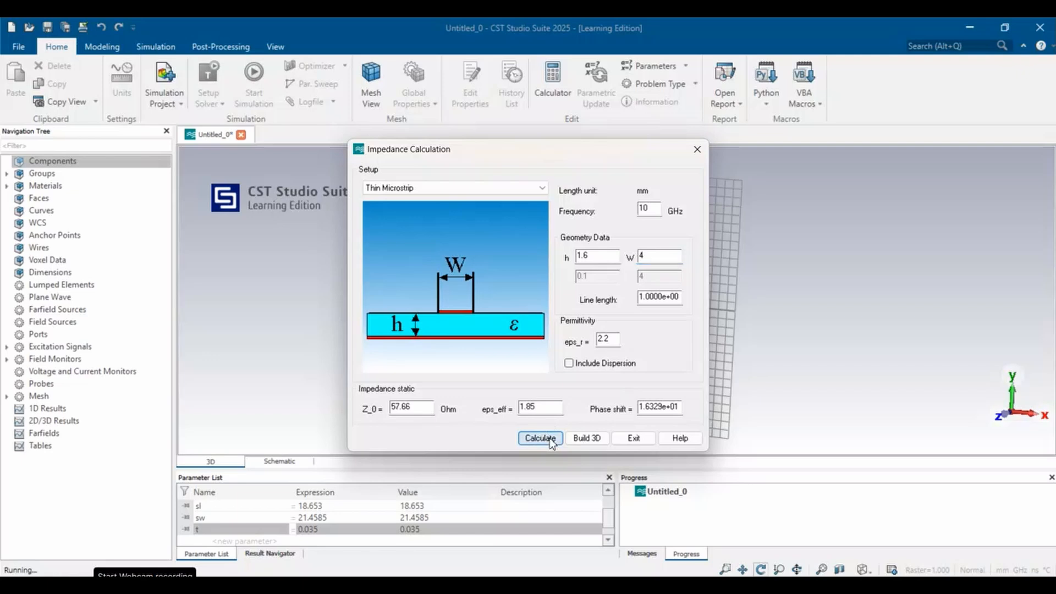
Step: Recalculate the microstrip impedance with the line width W at 4.5 mm and at 4.7 mm
click(654, 256)
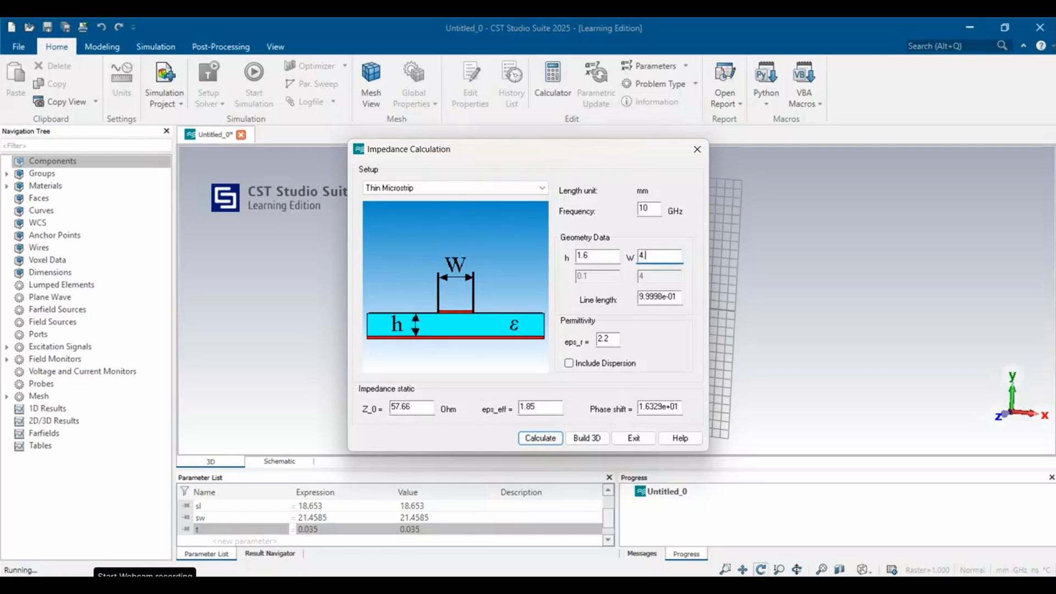
text(.5)
click(538, 437)
click(657, 256)
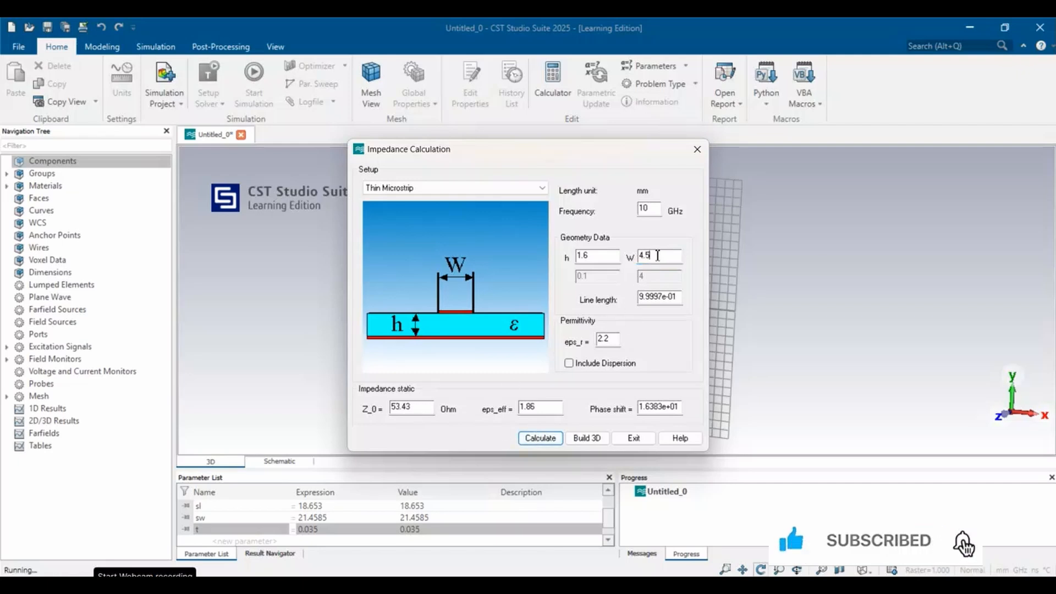
key(BackSpace)
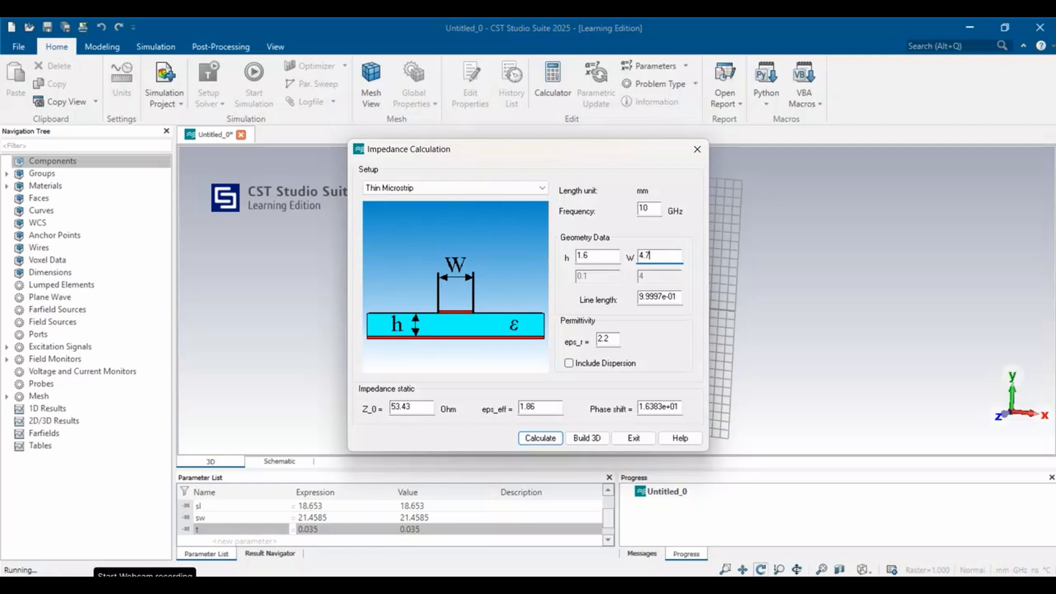
text(7)
click(540, 438)
Step: Keep refining the line width W up to 4.975 mm, recalculating the microstrip impedance after each change
click(657, 257)
text(8)
click(542, 440)
click(655, 256)
click(537, 438)
click(657, 257)
text(5)
click(539, 440)
click(538, 440)
click(655, 257)
text(7)
click(544, 438)
click(659, 257)
text(5)
click(547, 439)
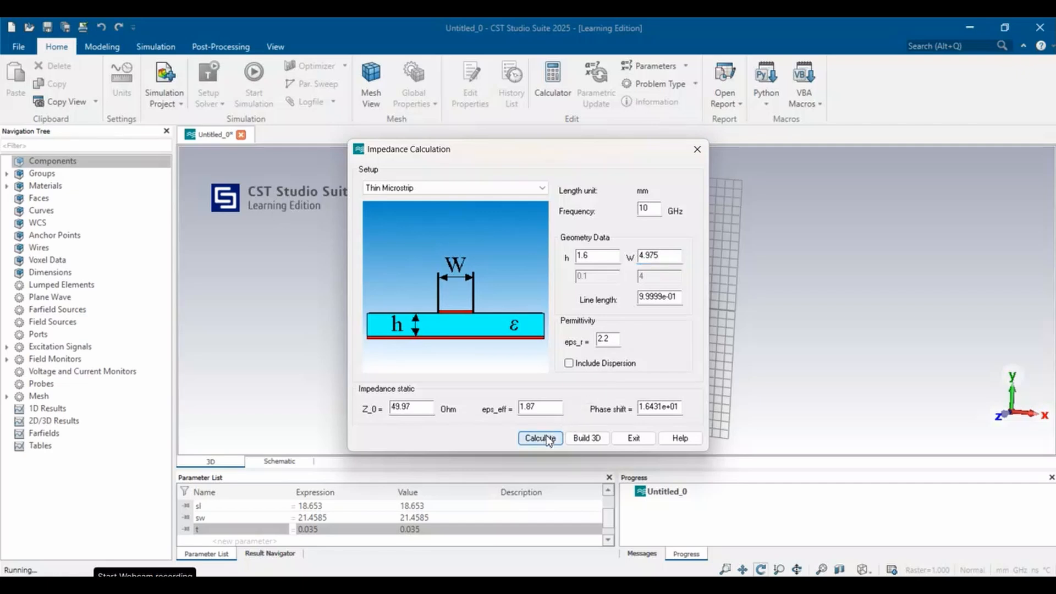
Step: Calculate the microstrip impedance with W set to 4.971 mm, close the impedance calculation and dismiss the macro message
click(666, 255)
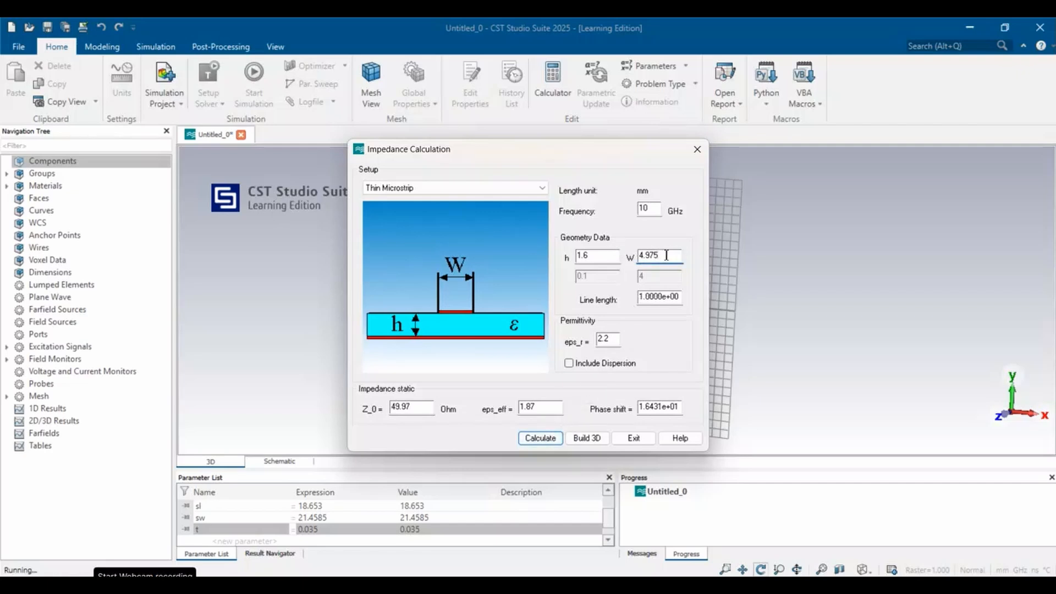
text(1)
click(542, 438)
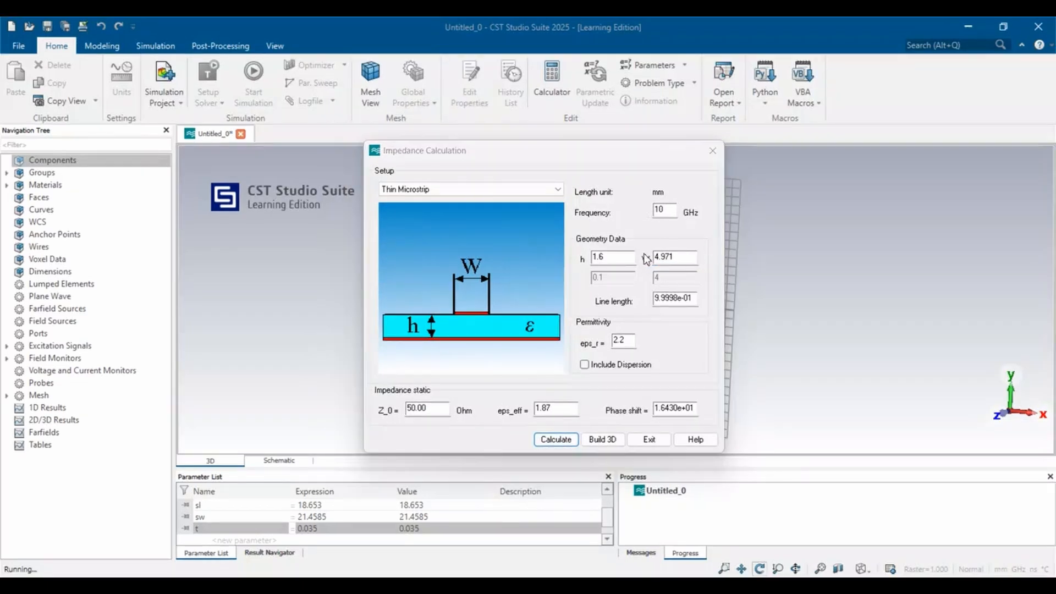
click(557, 440)
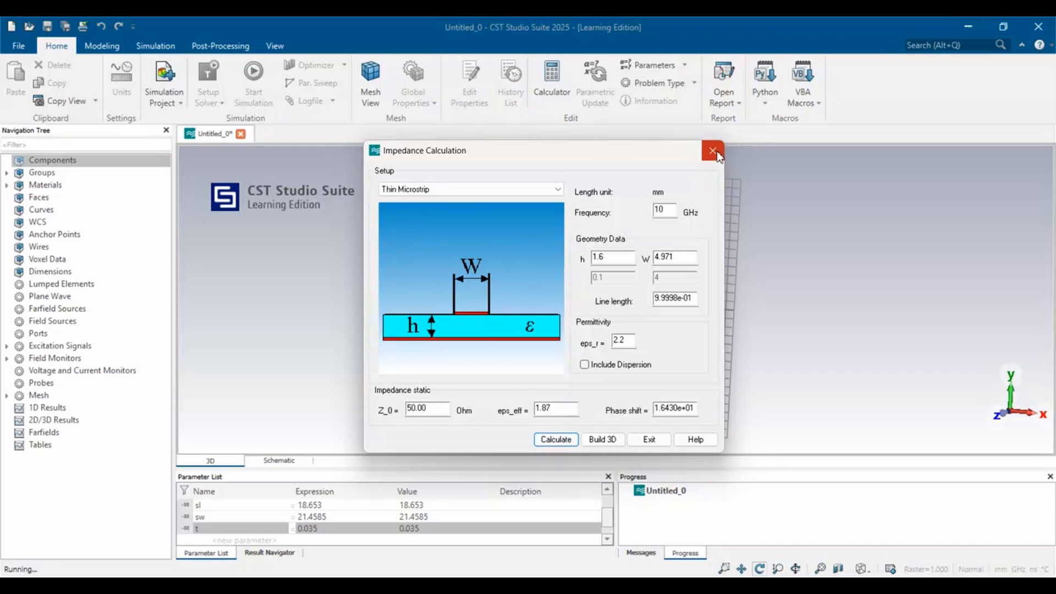
click(649, 438)
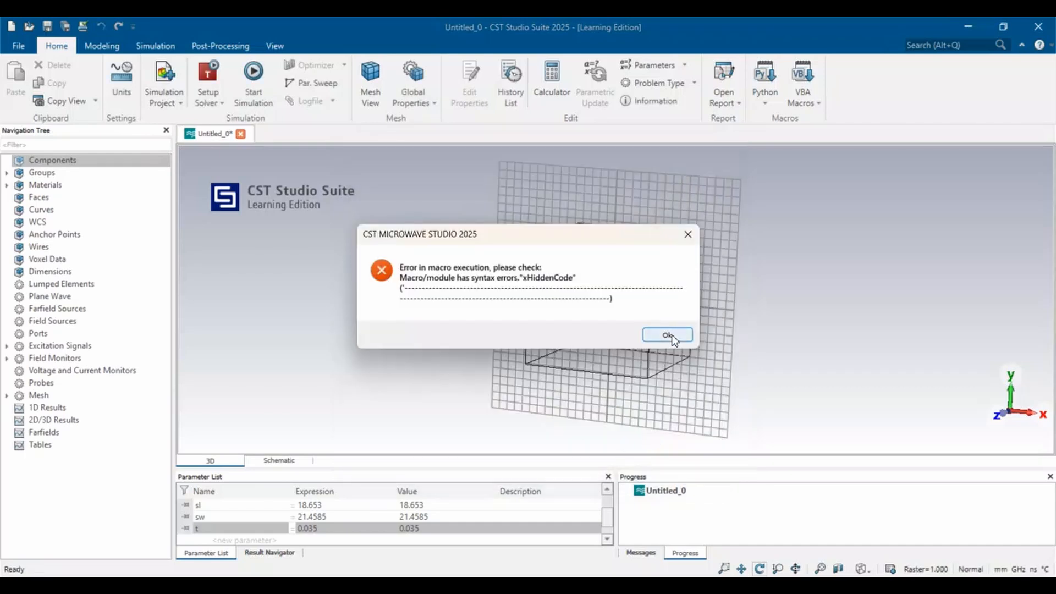
click(667, 334)
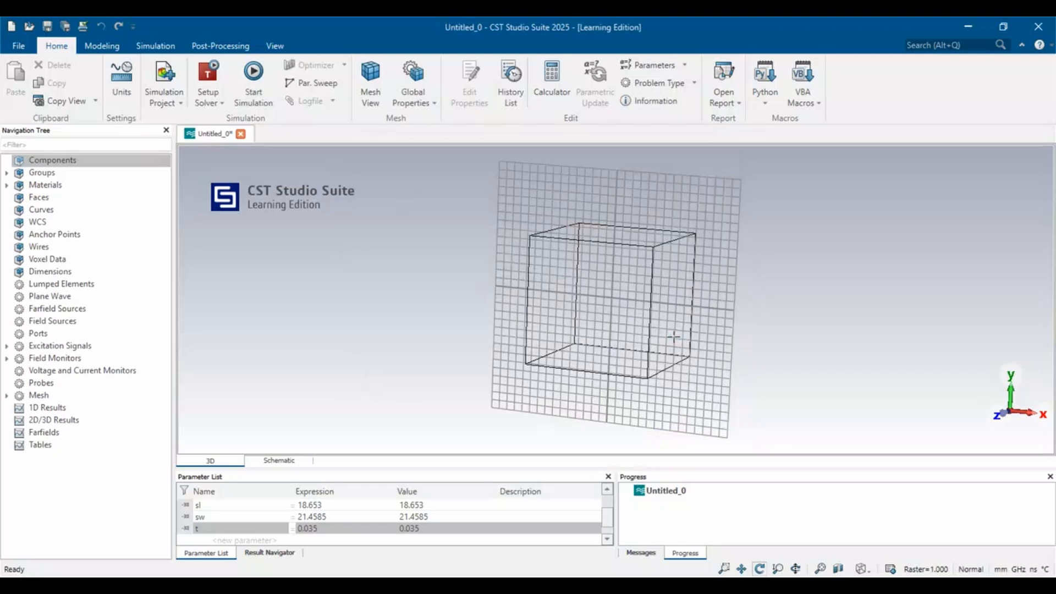
Step: Add a parameter named mw with the value 4.971 to the parameter list
click(232, 538)
click(232, 537)
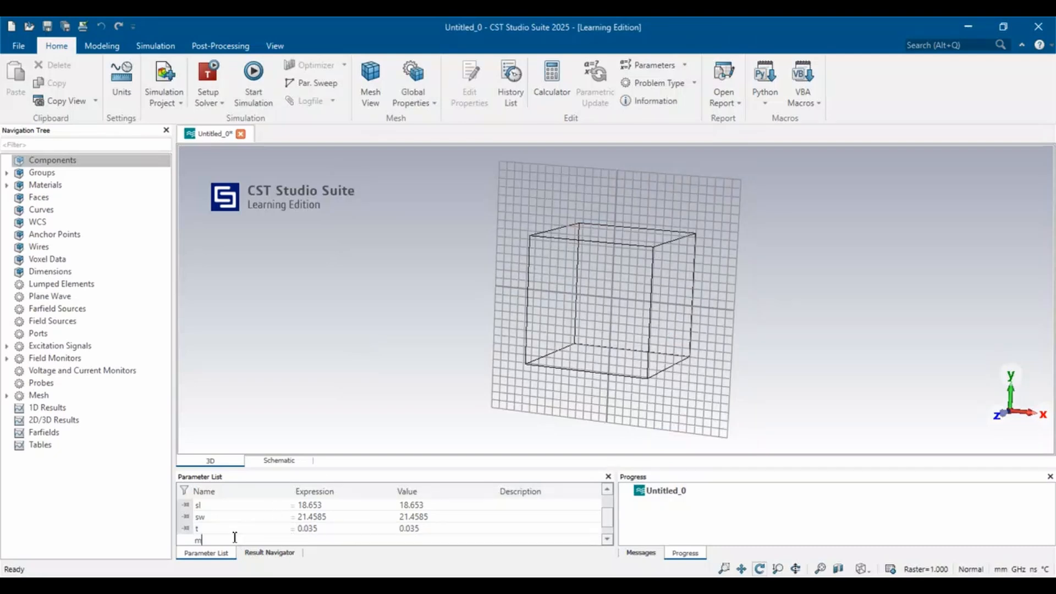
text(mw)
key(Return)
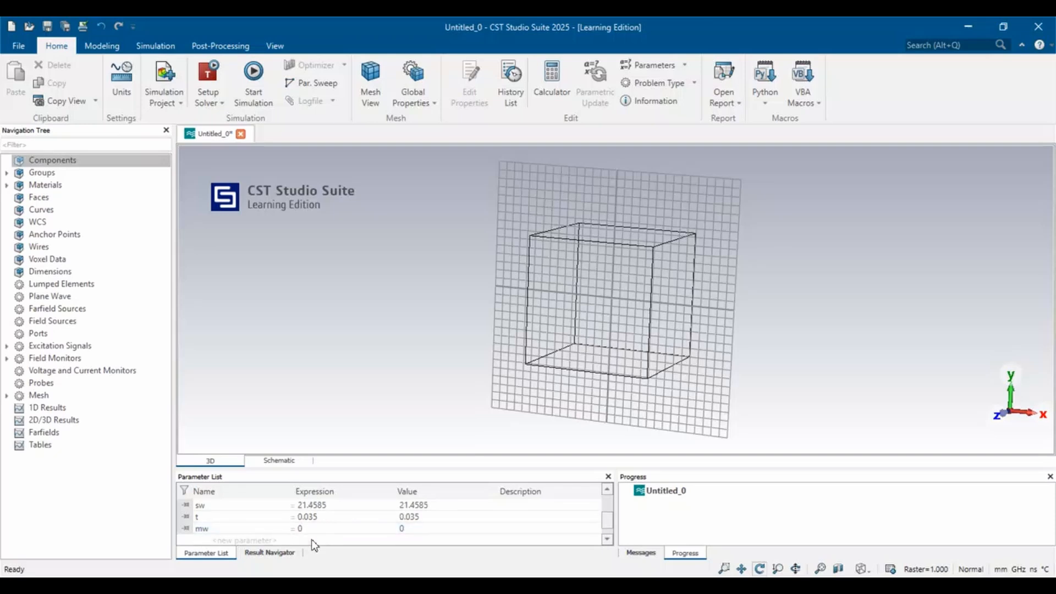
double_click(313, 529)
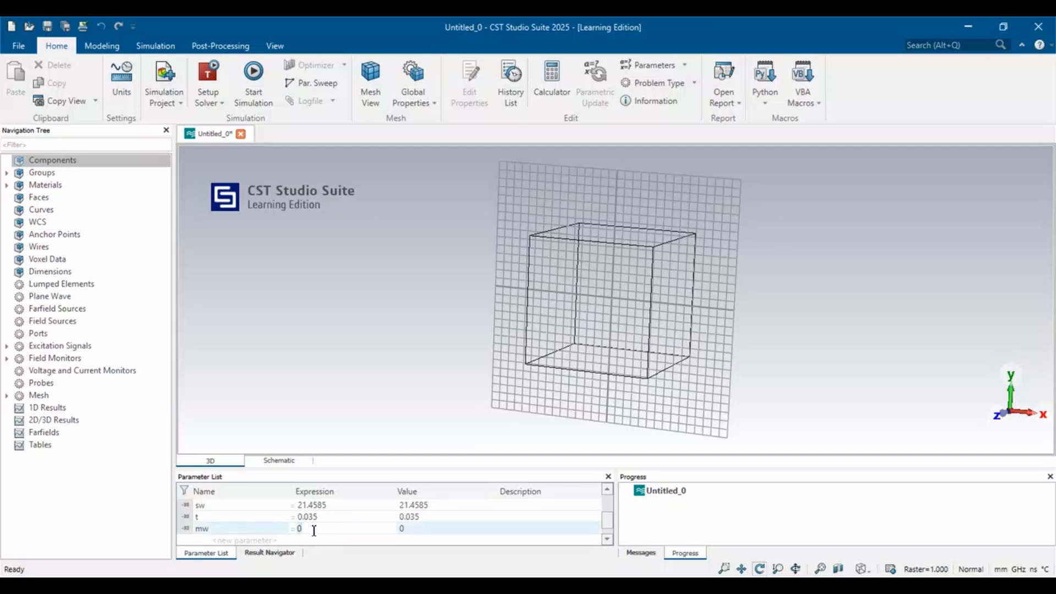
text(4.971)
Step: Add a parameter named ml defined by the expression sl/2-pl/2
click(222, 539)
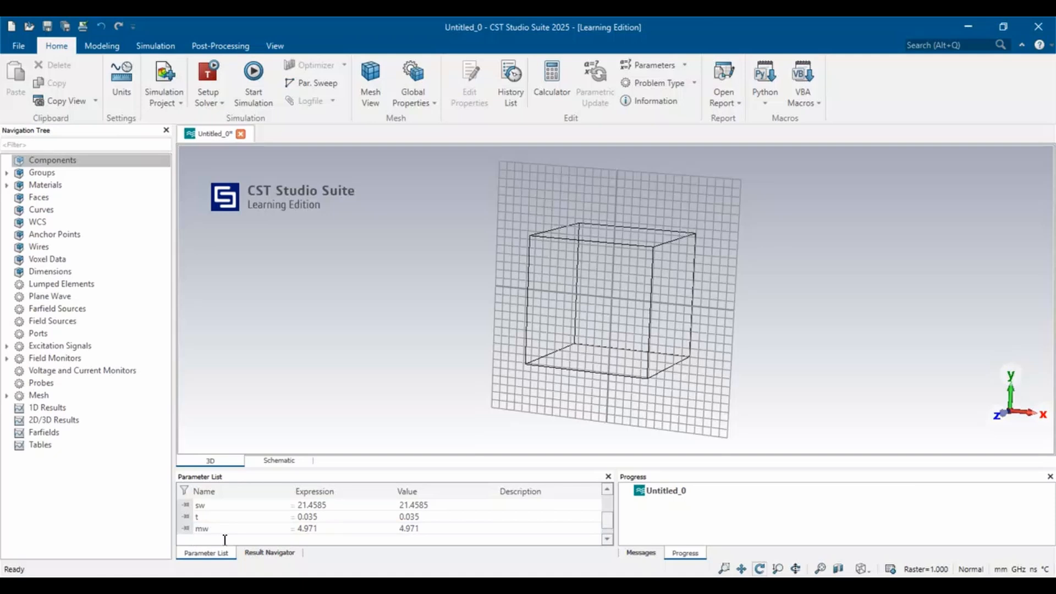
text(ml)
click(311, 539)
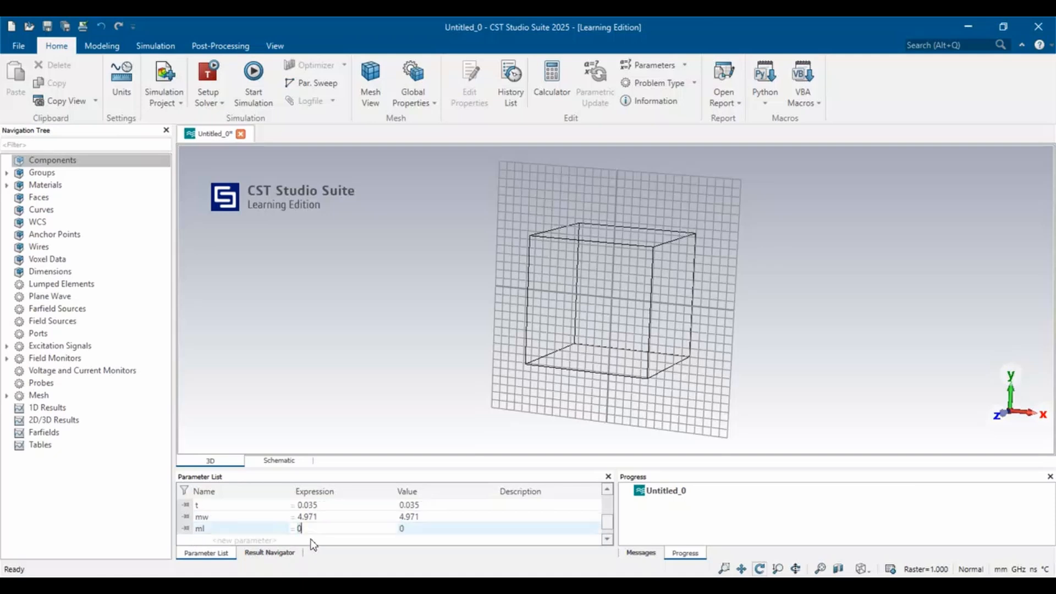
double_click(315, 528)
text(sl/2-pl/2)
key(Return)
Step: Add a parameter named lnl defined by the expression pl/3
click(216, 539)
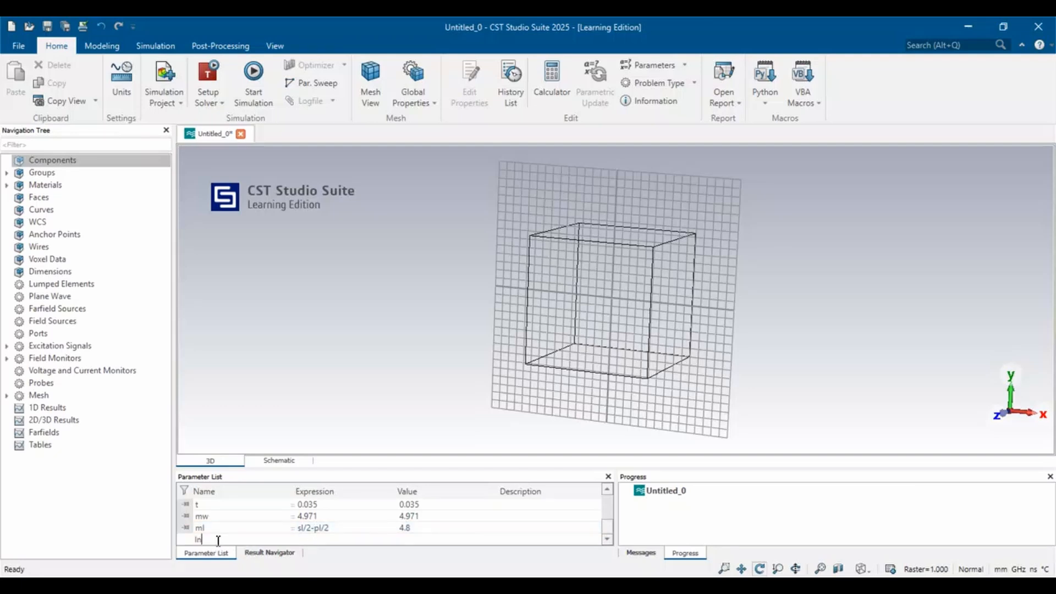
text(lnl)
key(Return)
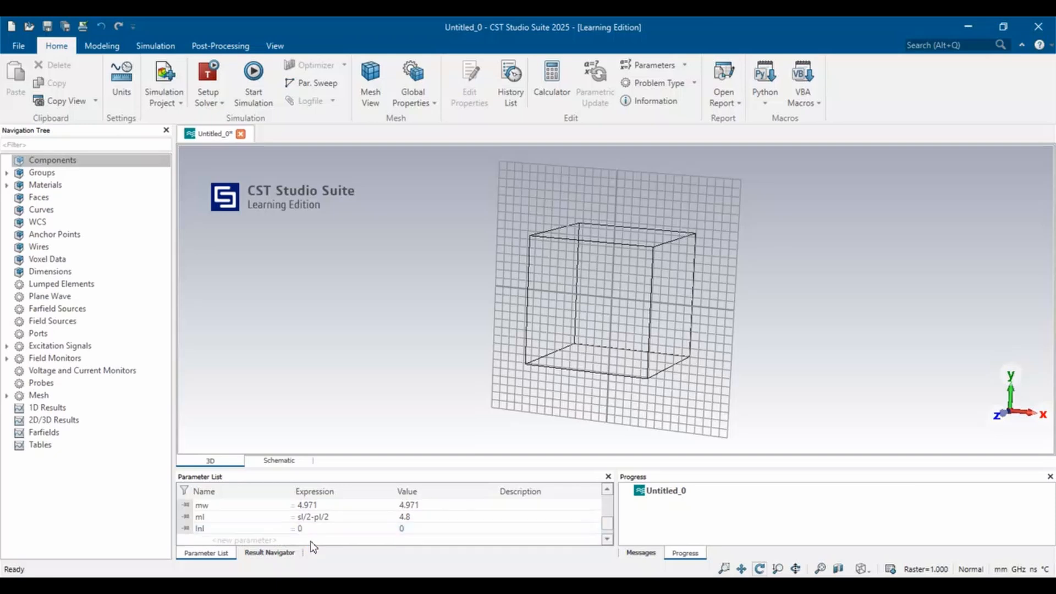
double_click(312, 528)
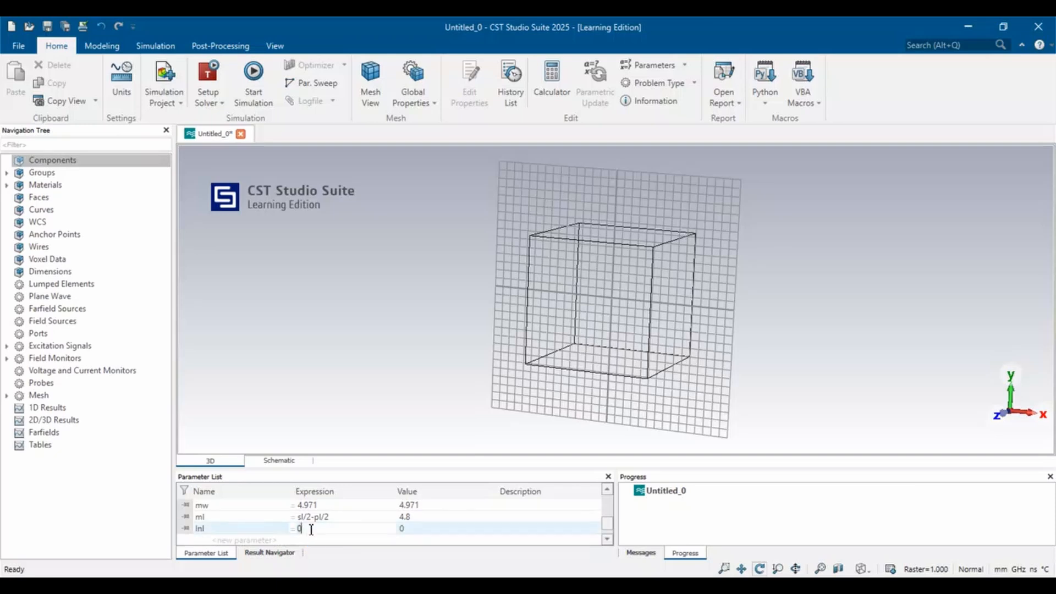
text(pl/3)
key(Return)
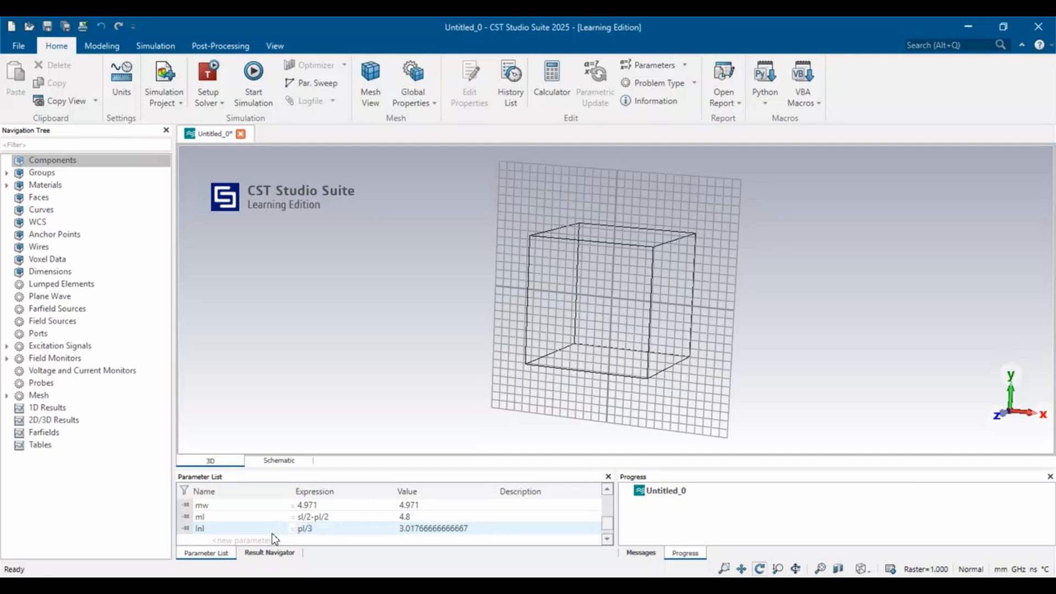
Step: Add a parameter named lnw defined by the expression mw/4
click(250, 539)
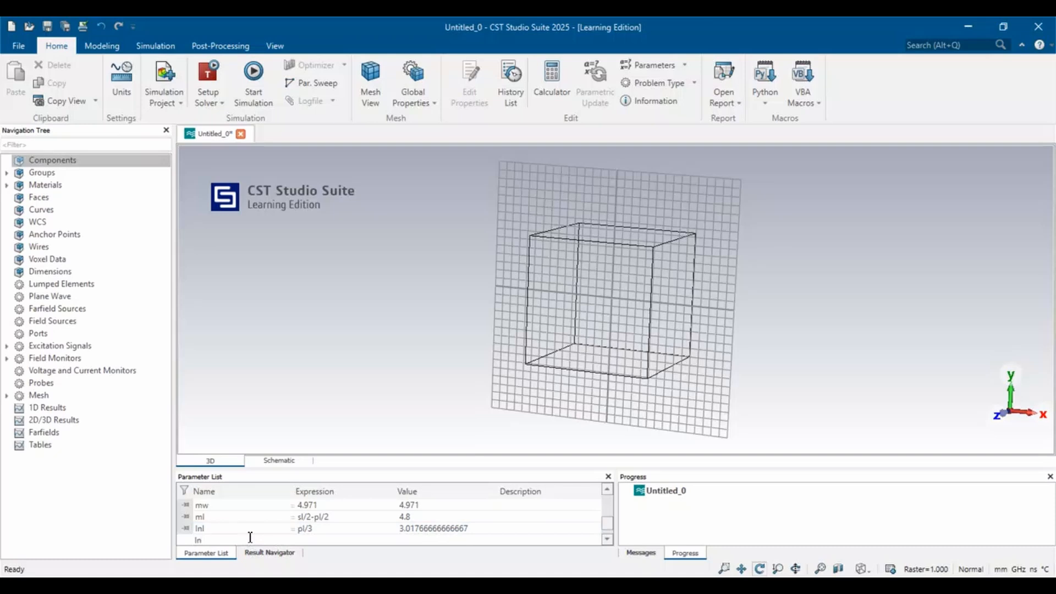
text(lnw)
key(Return)
click(317, 529)
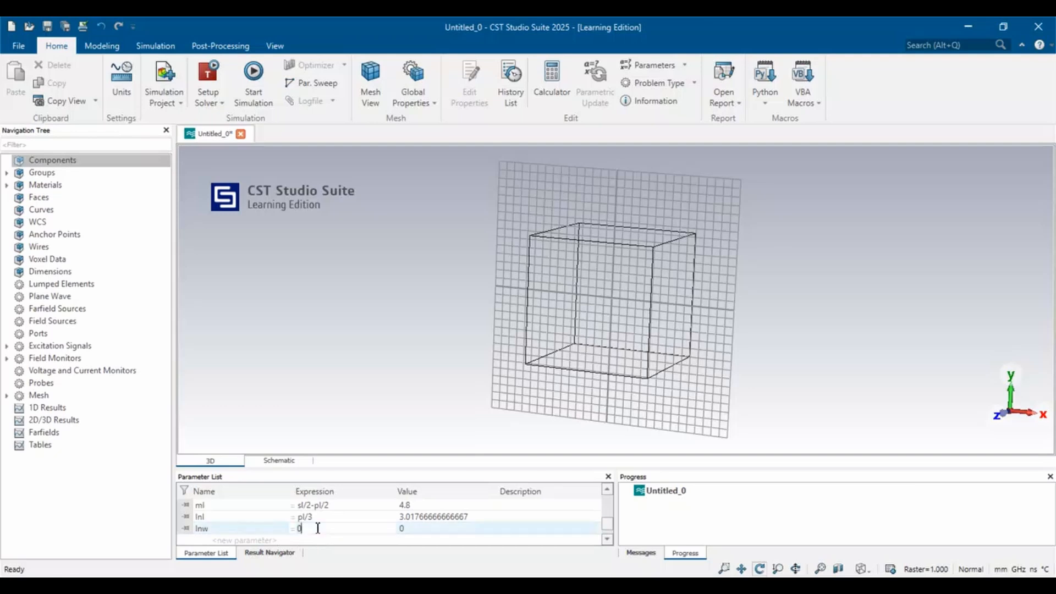
text(mw/4)
key(Return)
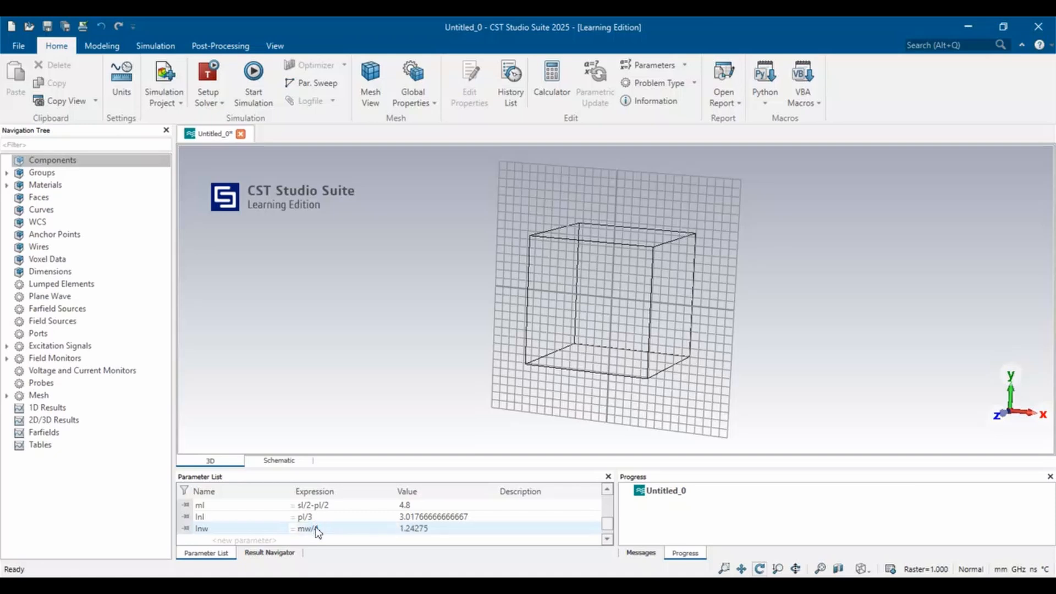
Step: Hide the bounding box in the 3D view and tilt the empty working plane for a closer look
scroll(344, 521, up, 6)
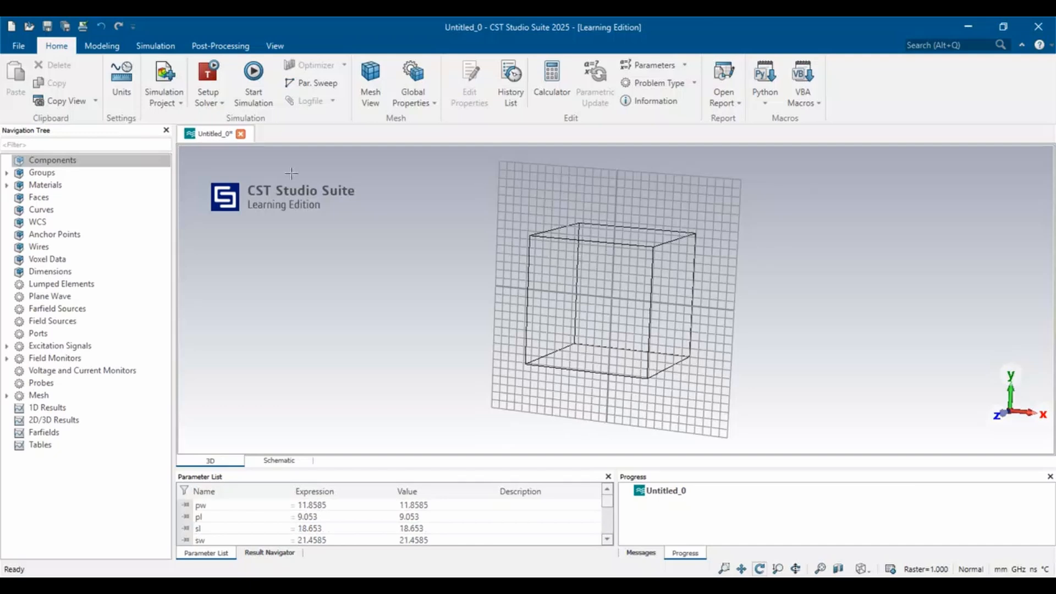
click(273, 46)
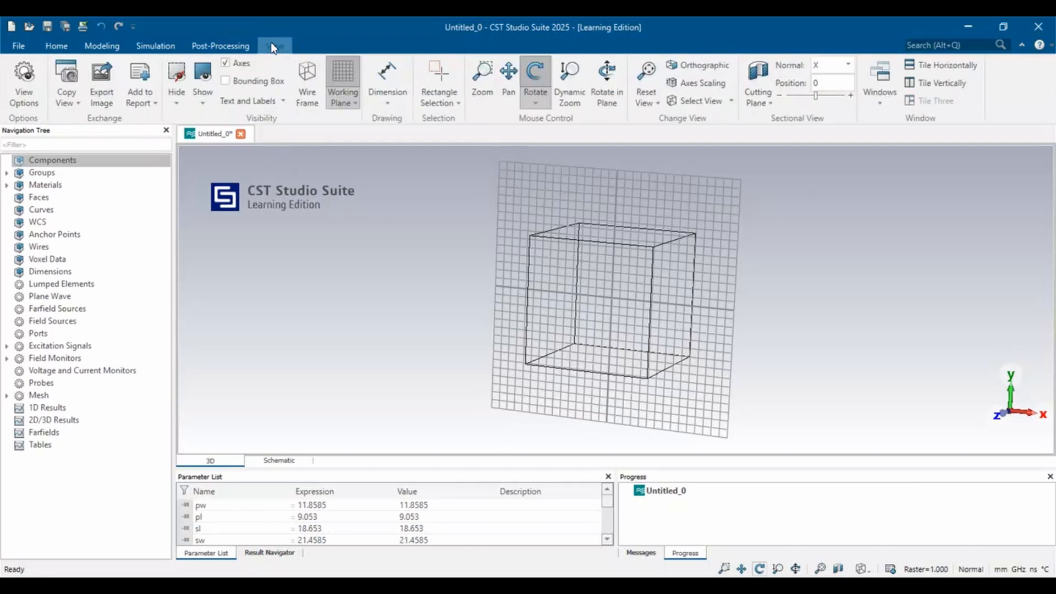
click(243, 82)
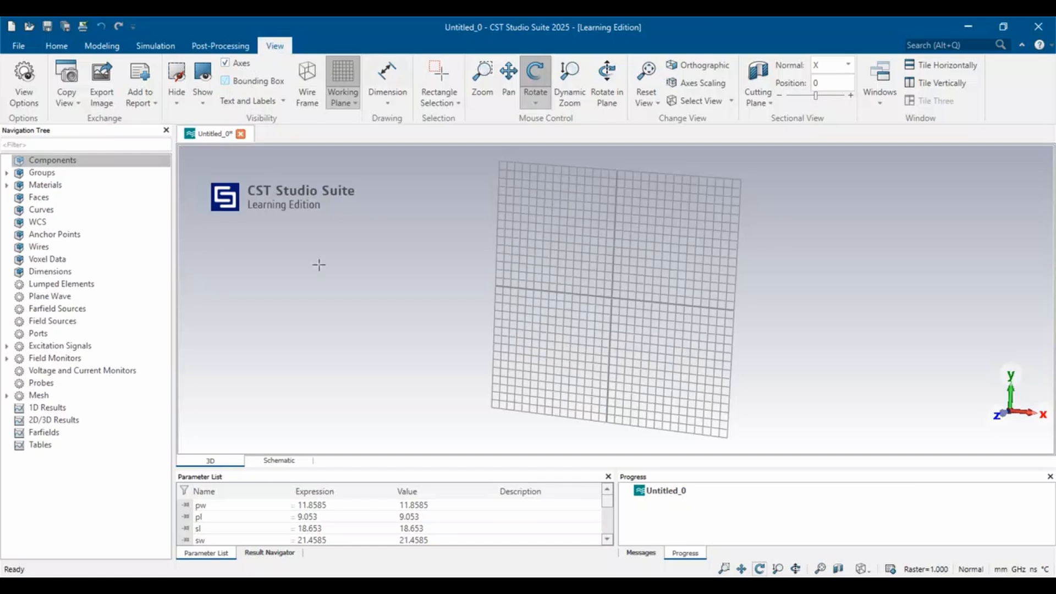
drag(432, 294, 467, 186)
scroll(579, 311, up, 3)
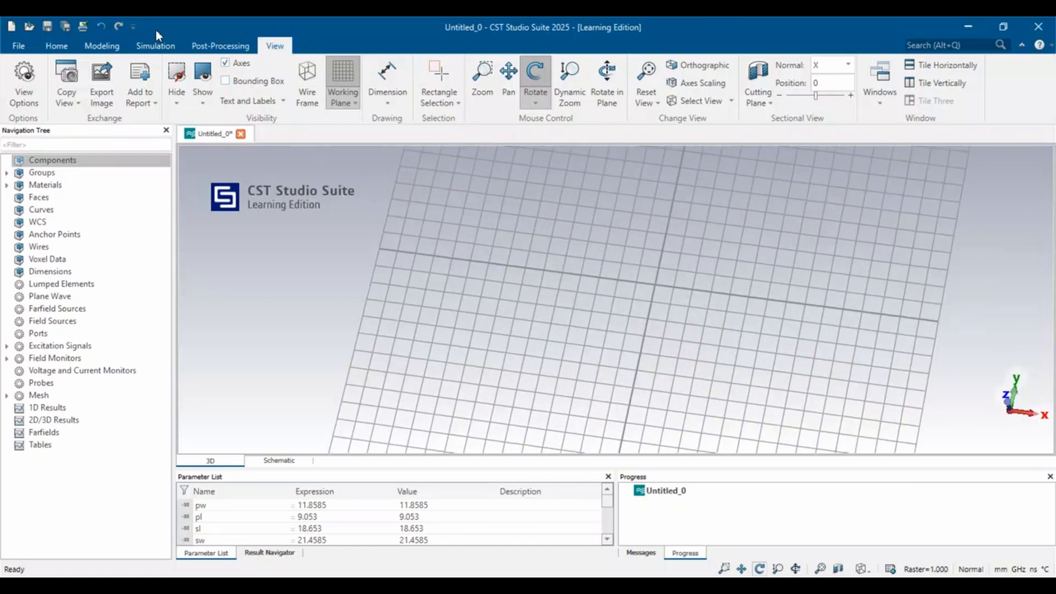
Step: Start a new brick with its definition dialog open and name it substrate
click(101, 46)
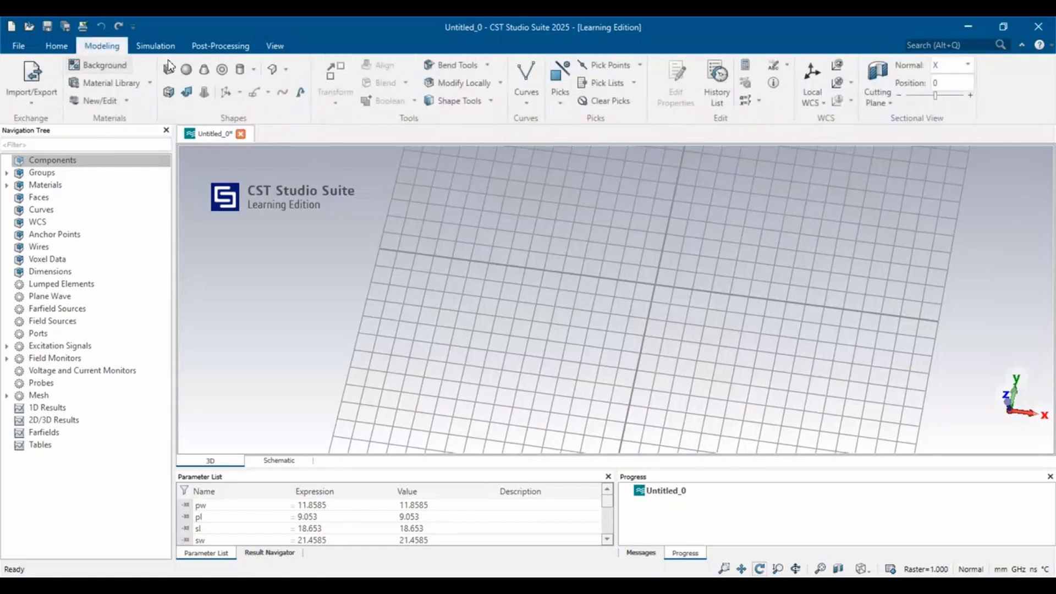
click(168, 70)
double_click(560, 203)
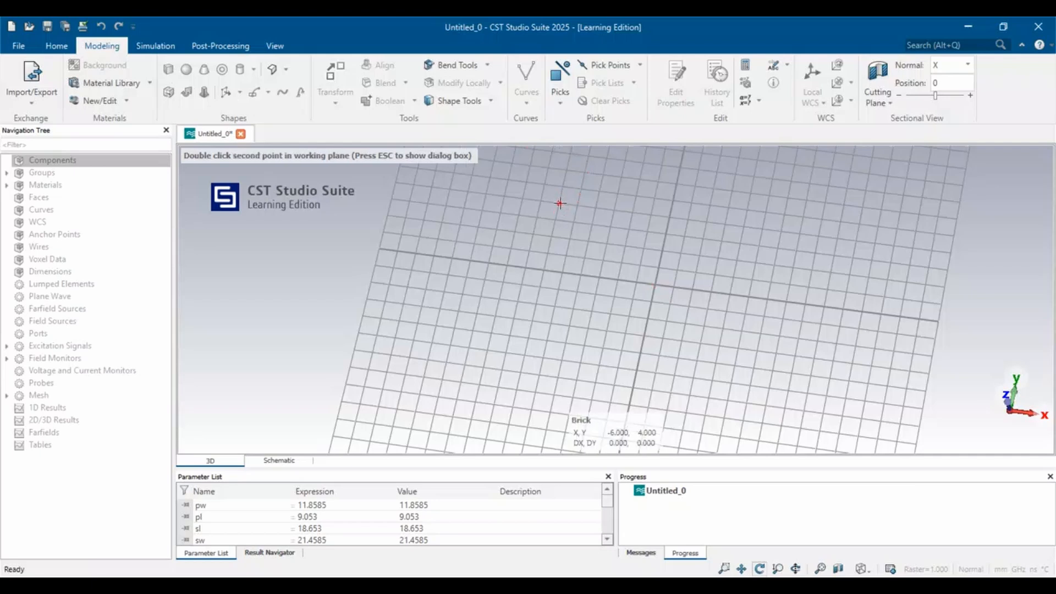
key(Escape)
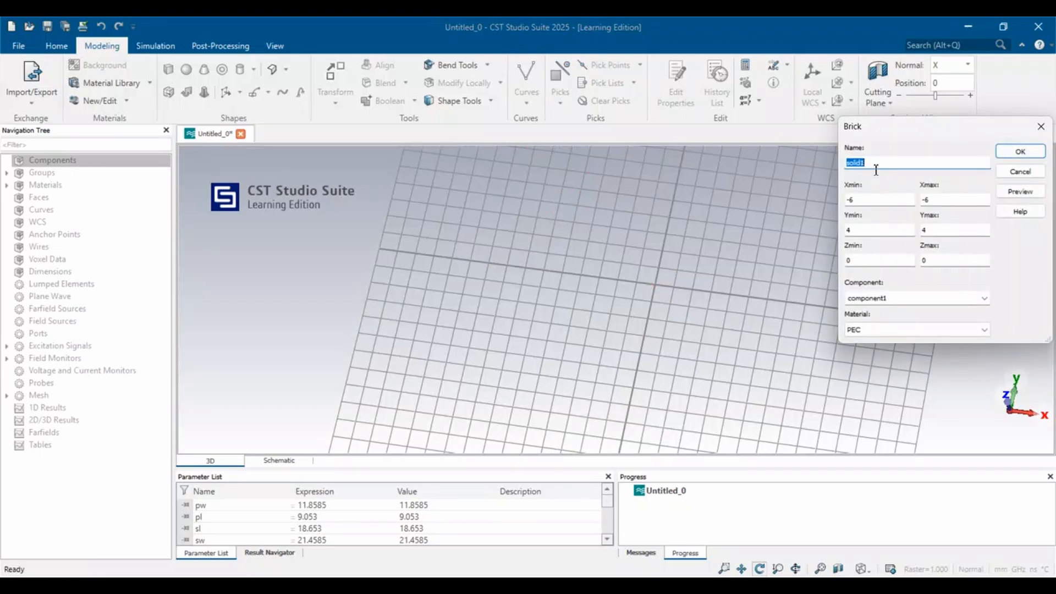
text(substrate)
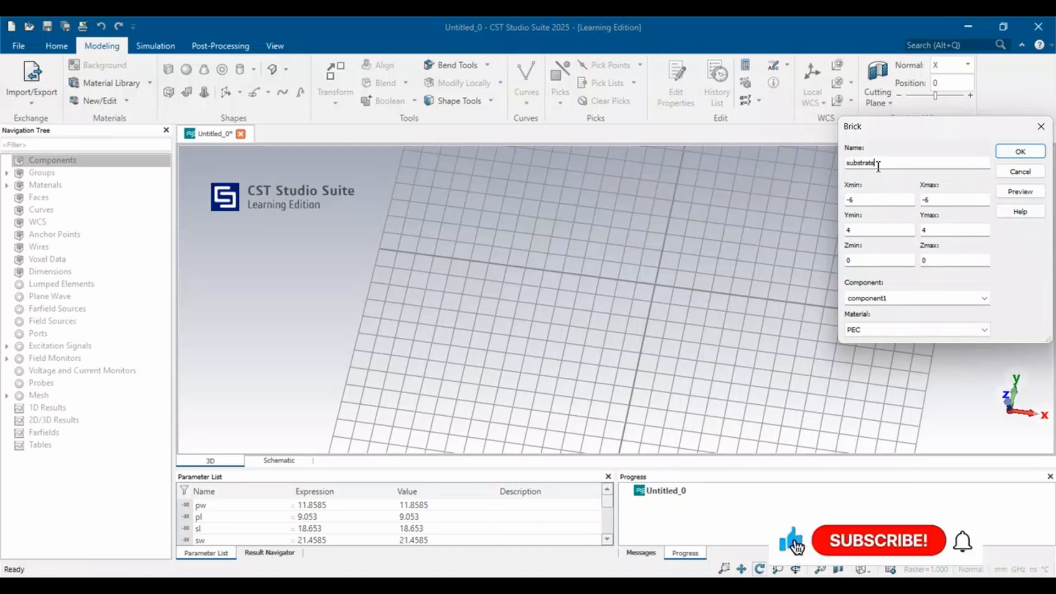
Step: Set the substrate brick's extents to -sl/2 to sl/2 in X, -sw/2 to sw/2 in Y, and Zmax to sh
click(865, 204)
key(BackSpace)
text(sl/2)
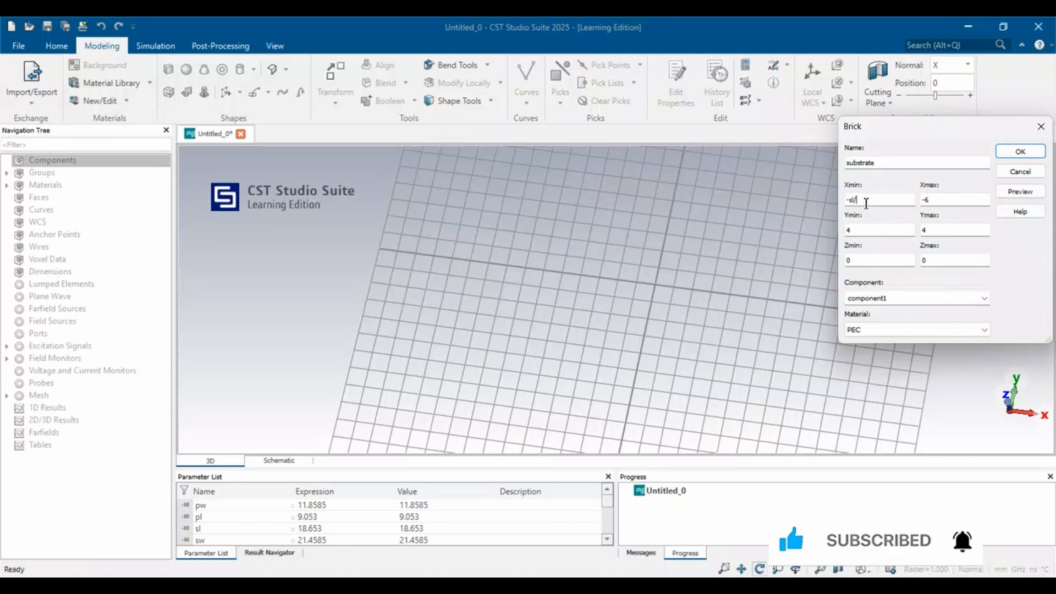
key(Tab)
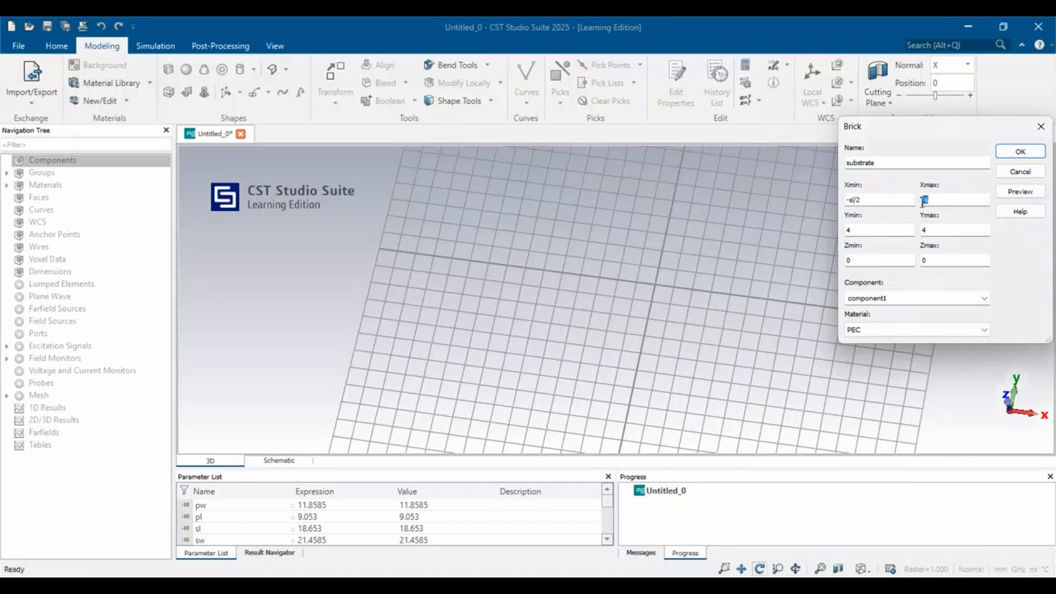
text(sl/2)
click(878, 230)
text(-sw/2)
click(929, 232)
click(936, 262)
text(sh)
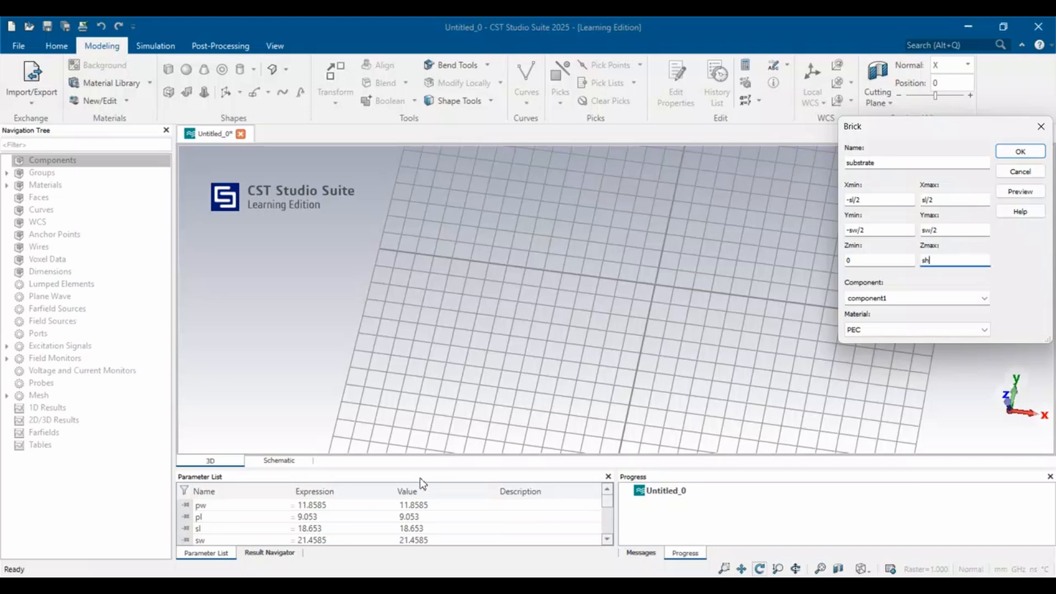
scroll(406, 513, down, 1)
scroll(407, 512, up, 1)
Step: Load Rogers RT-duroid 5880 (lossy) from the material library as the substrate brick's material
click(927, 329)
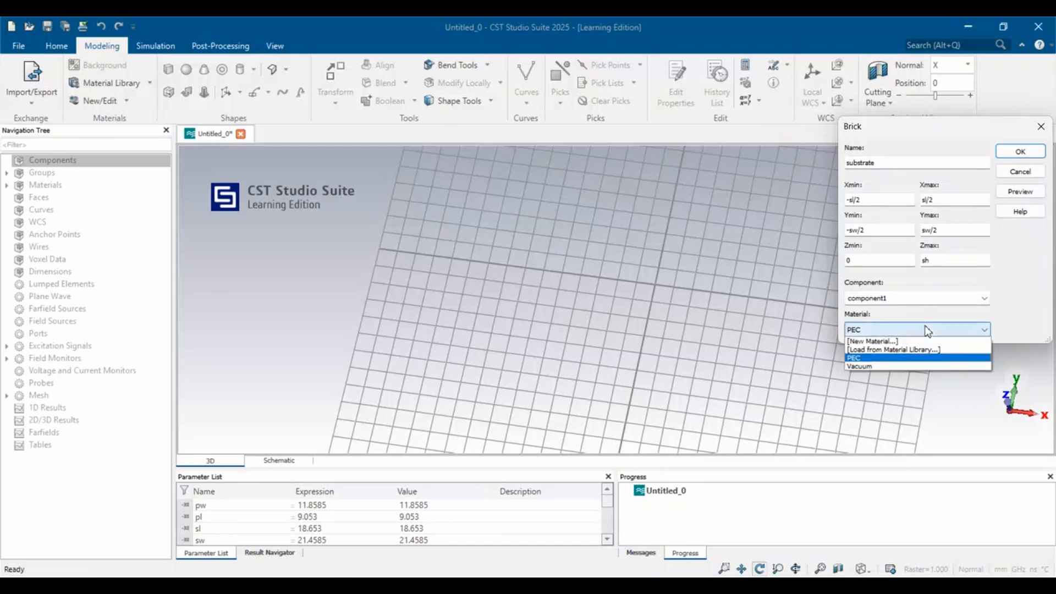
click(904, 351)
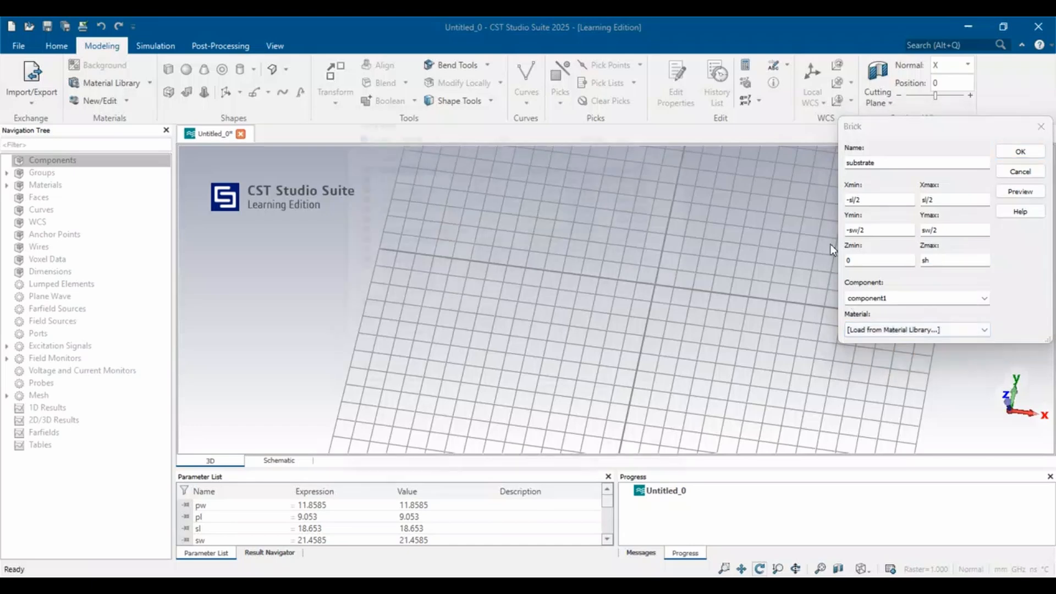
scroll(392, 234, down, 15)
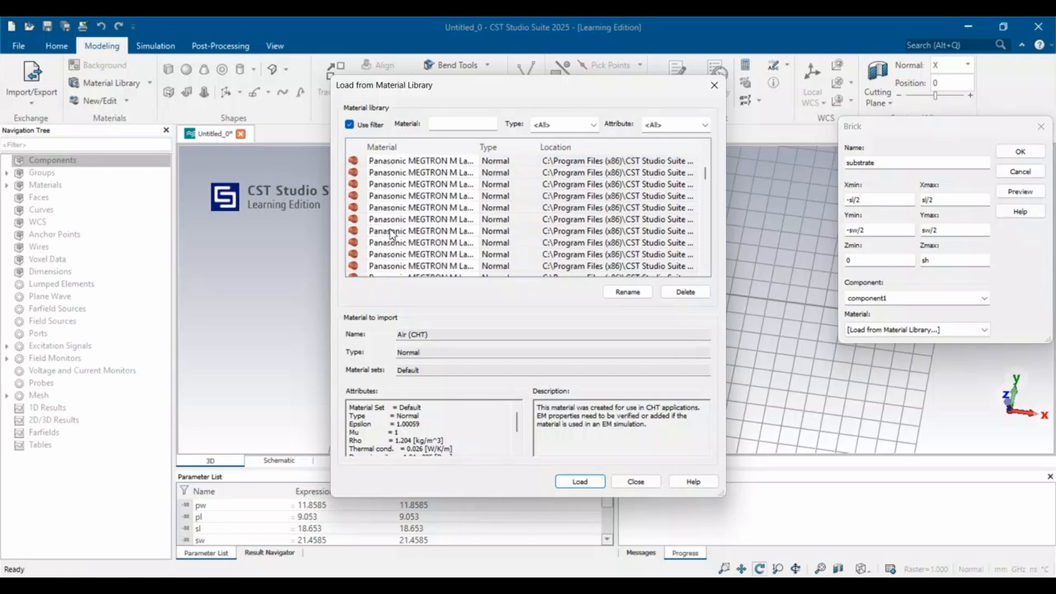
scroll(392, 234, down, 8)
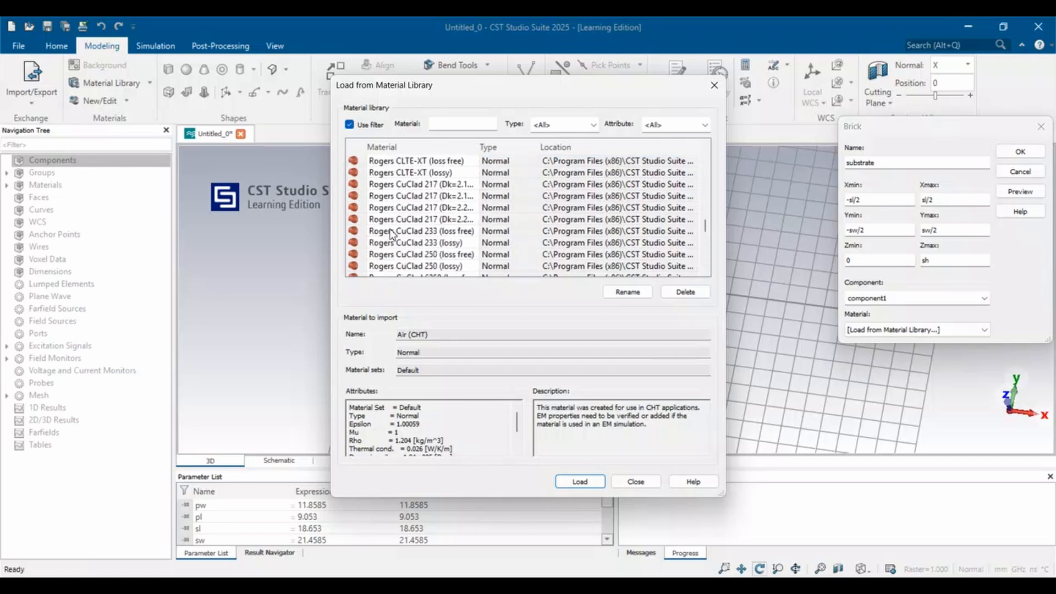
scroll(392, 234, down, 8)
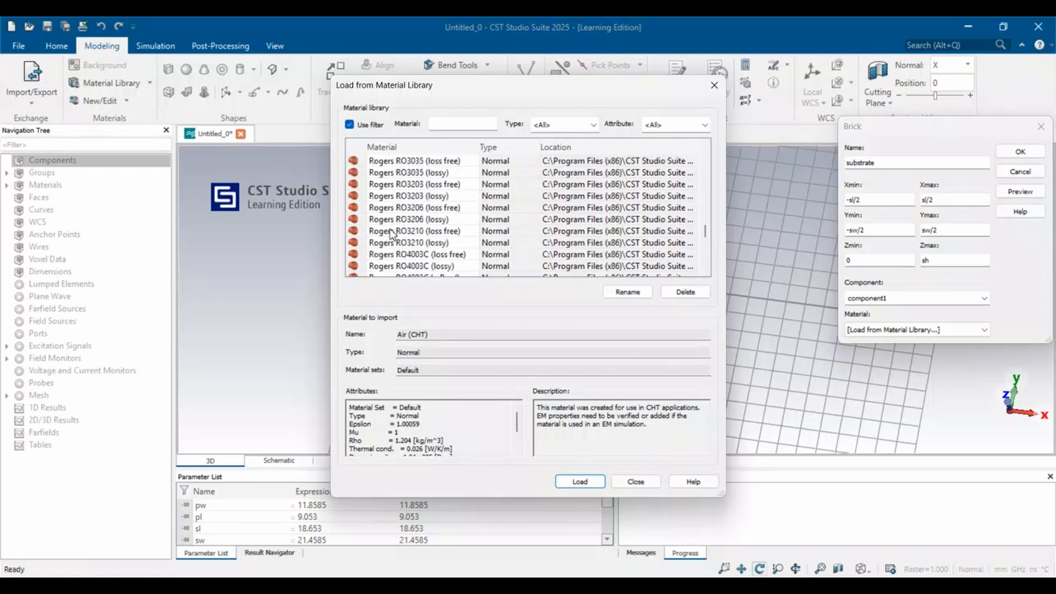
scroll(392, 233, down, 6)
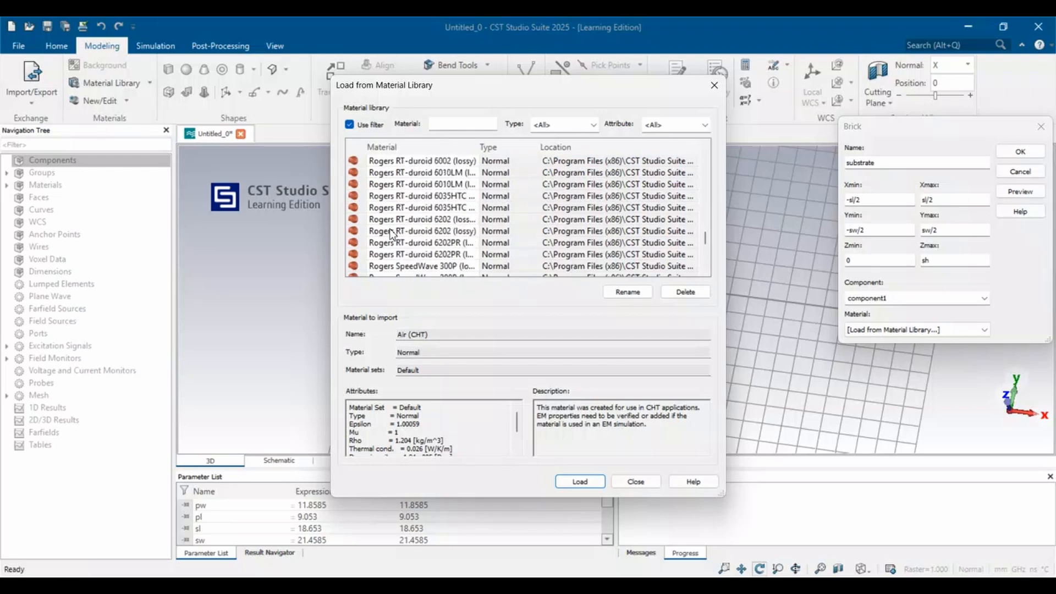
scroll(438, 246, down, 4)
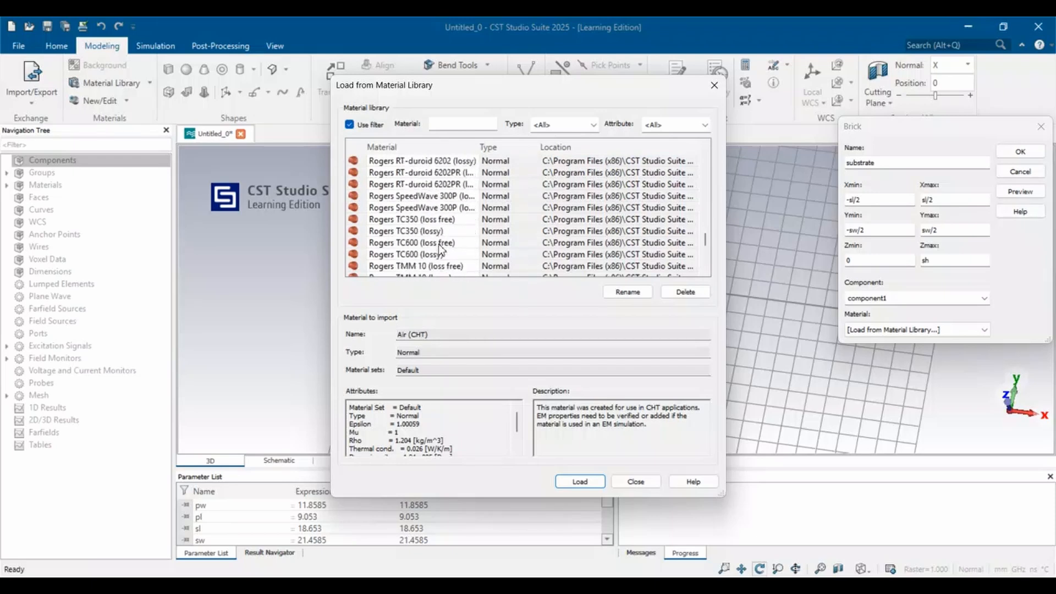
scroll(465, 199, up, 3)
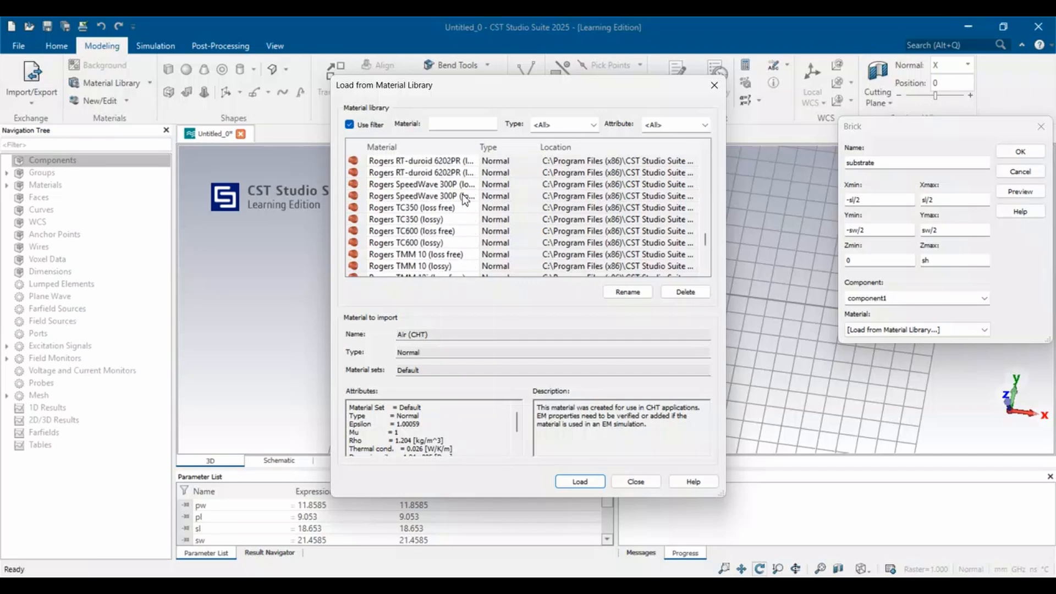
scroll(449, 222, up, 2)
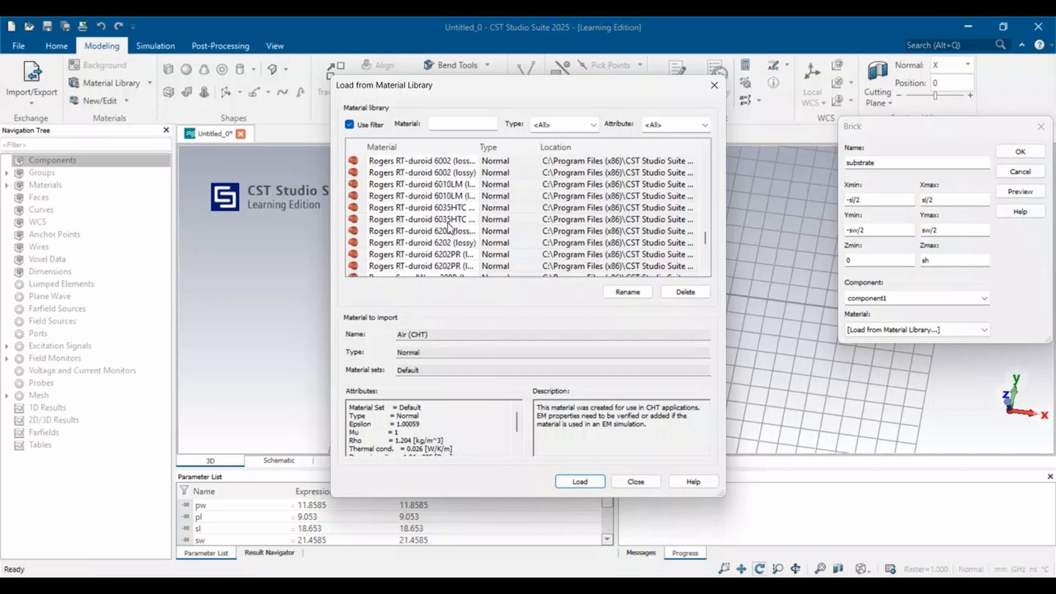
scroll(450, 226, up, 1)
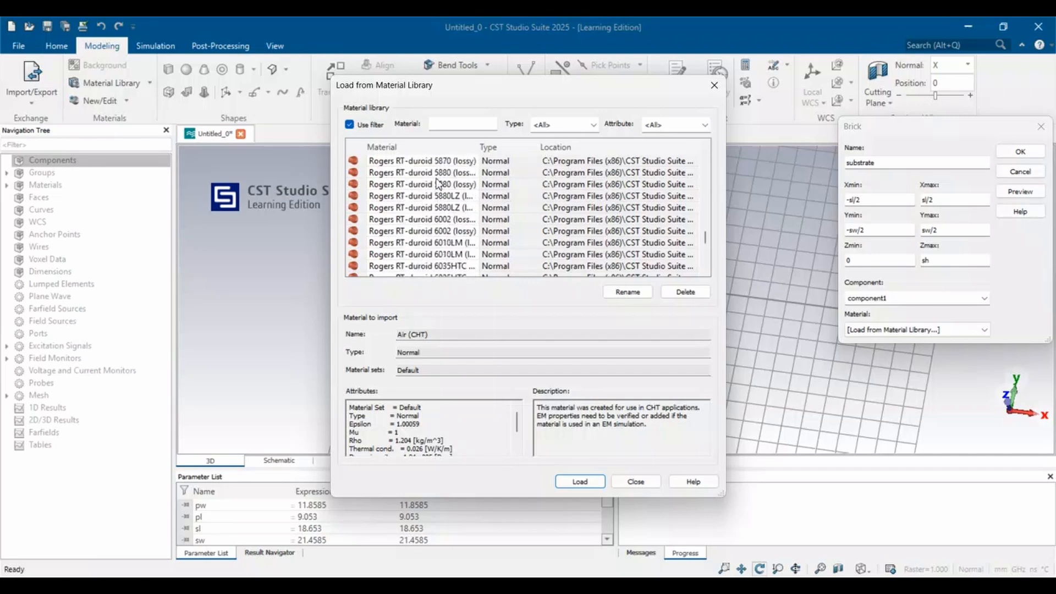
click(456, 184)
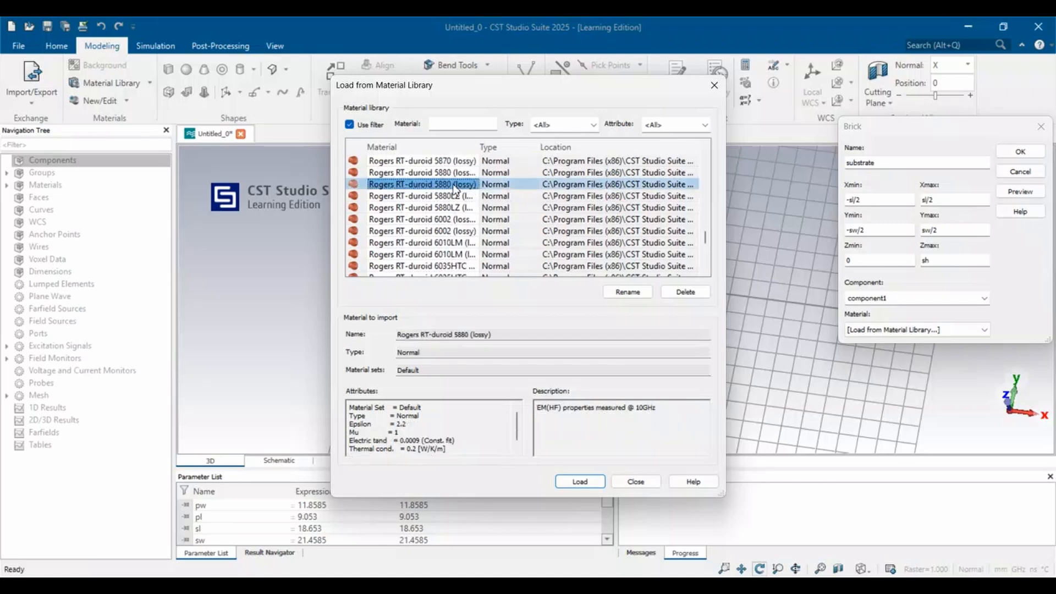
click(573, 483)
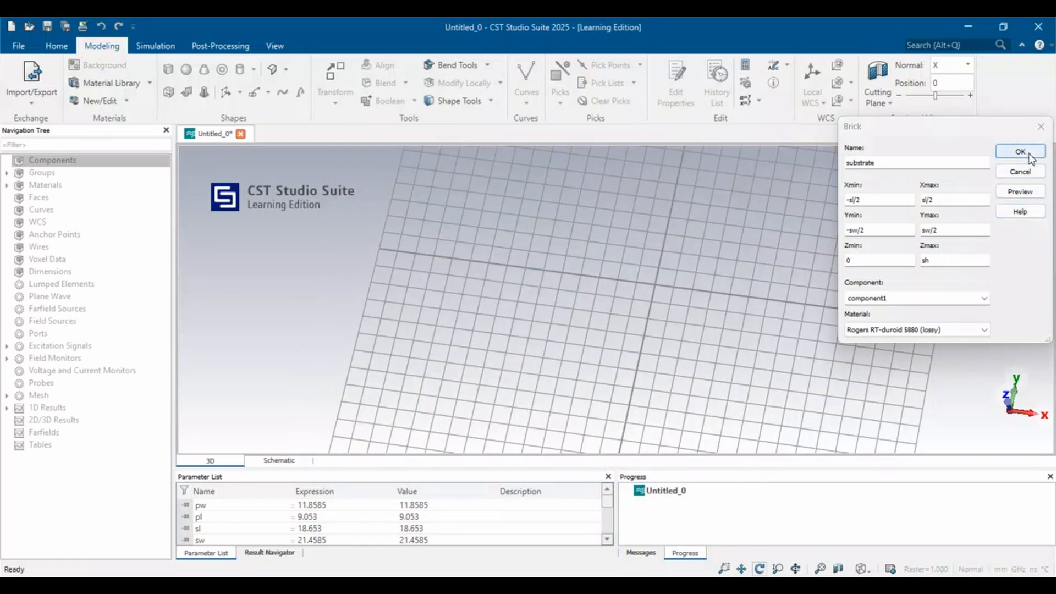
Step: Preview the substrate brick, define the missing parameter sh, and create the brick
click(1026, 193)
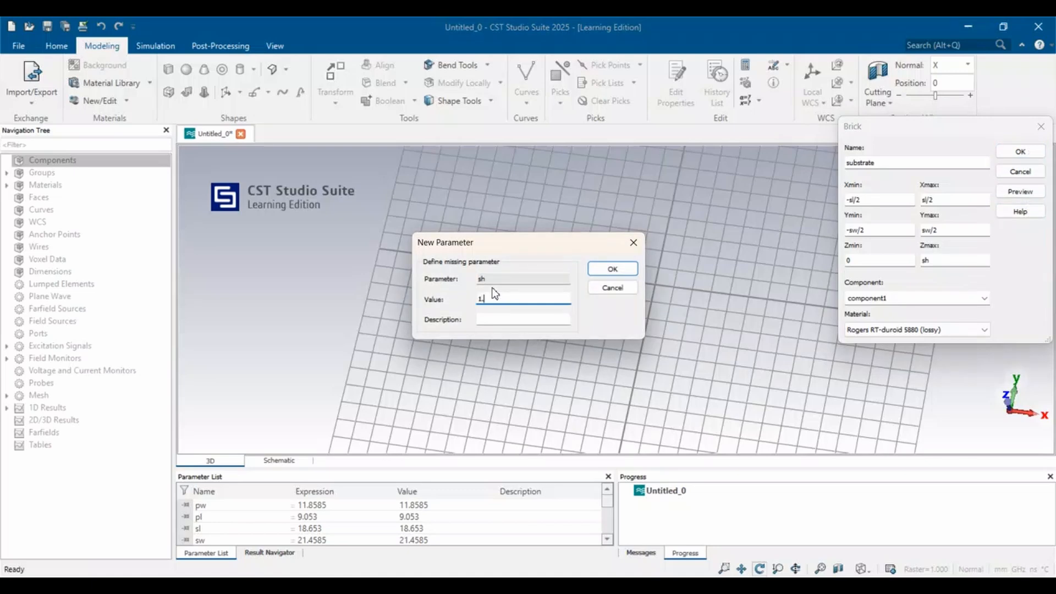
click(605, 268)
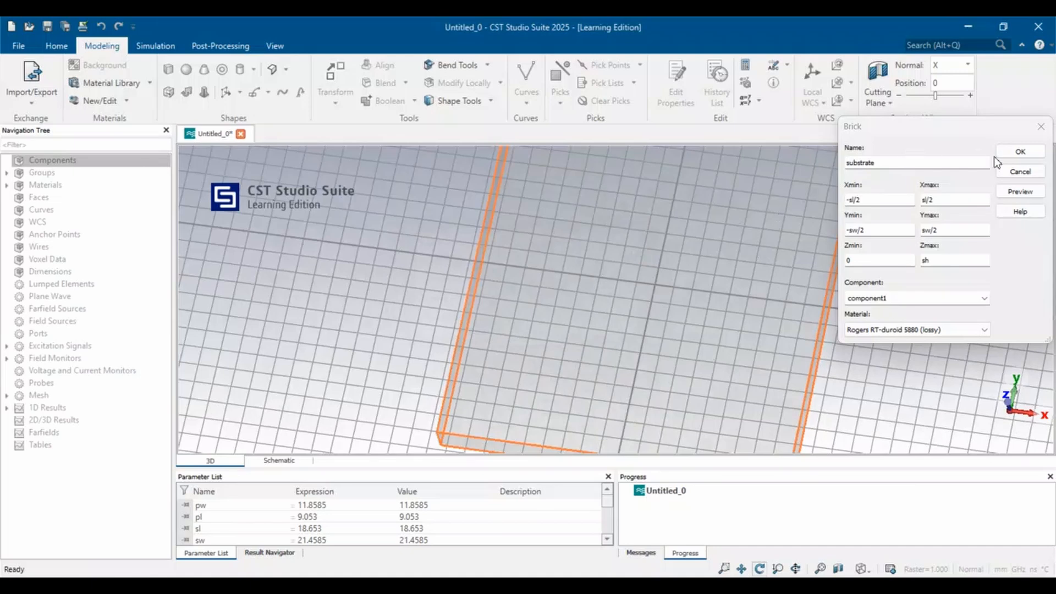
click(1018, 153)
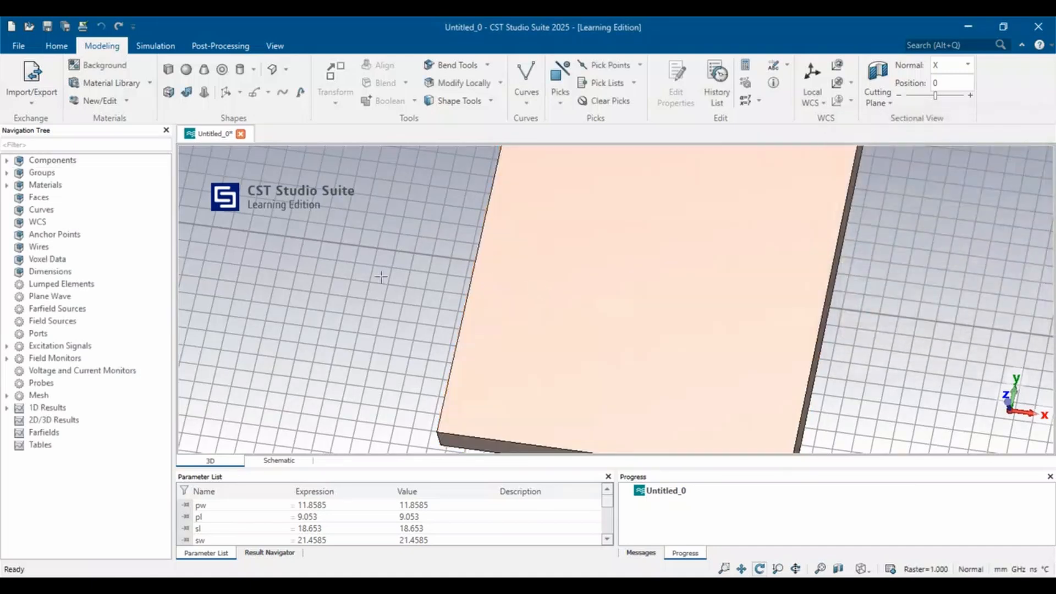
Step: Pick the substrate's underside face and activate the local working coordinate system
drag(730, 256, 571, 440)
mouse_move(379, 321)
mouse_down()
mouse_move(587, 223)
mouse_move(307, 254)
mouse_move(490, 329)
mouse_move(549, 278)
mouse_move(520, 243)
mouse_up()
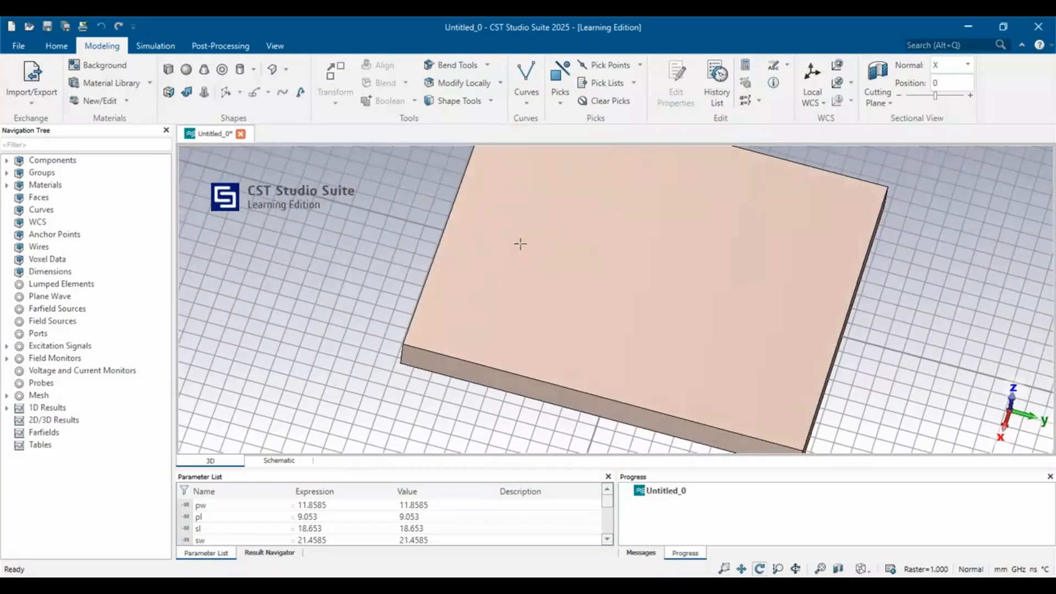
drag(858, 302, 824, 191)
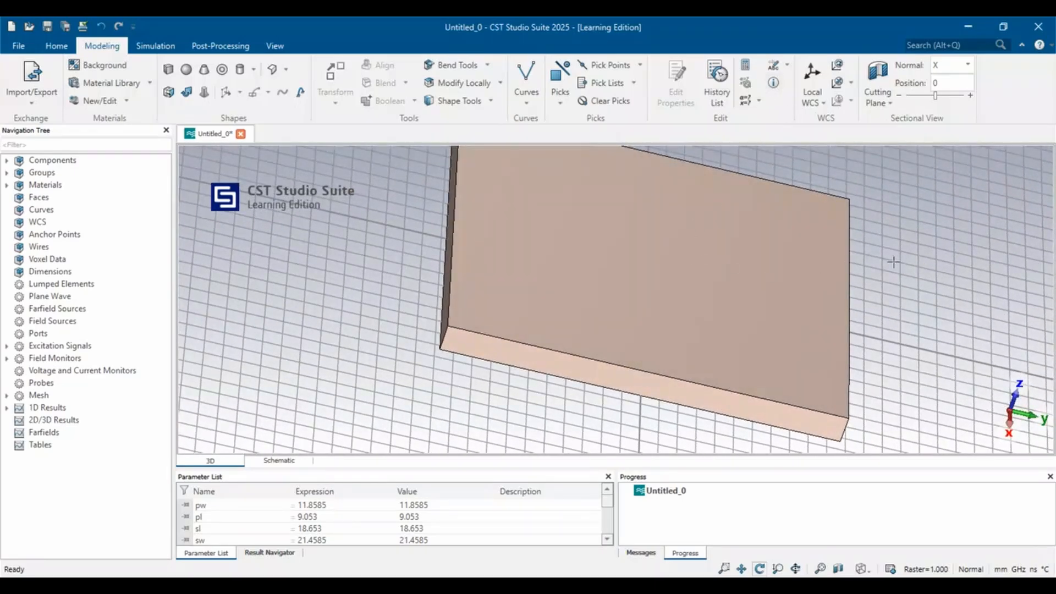
drag(893, 262, 579, 87)
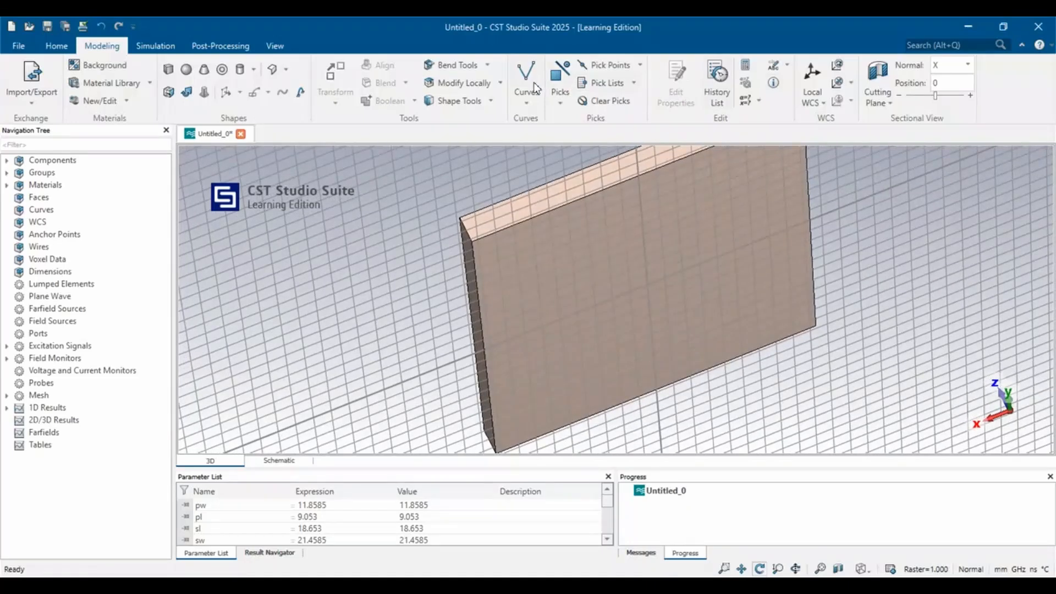
click(560, 91)
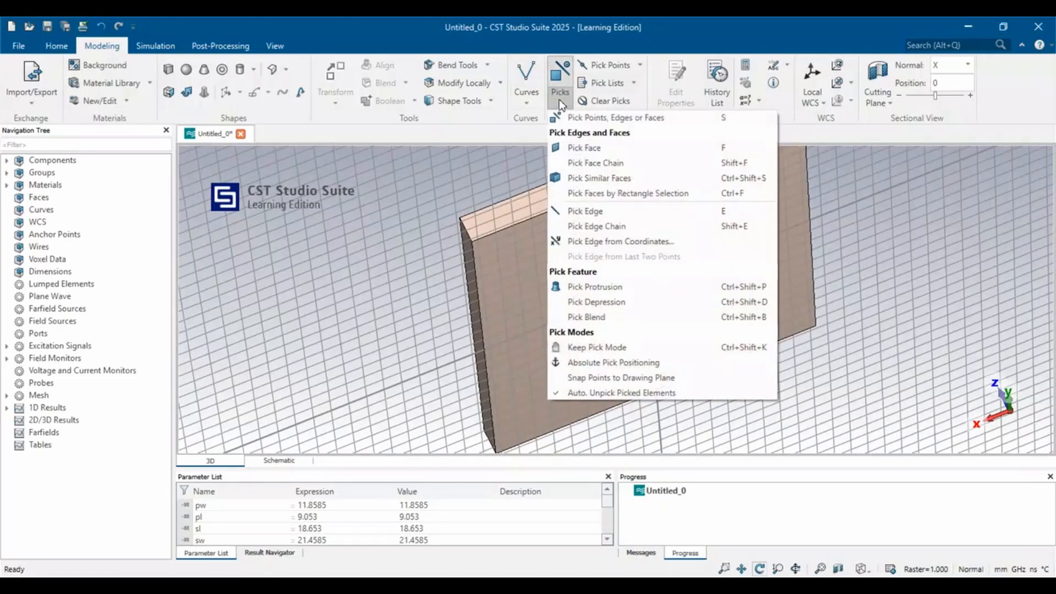
click(578, 147)
click(621, 223)
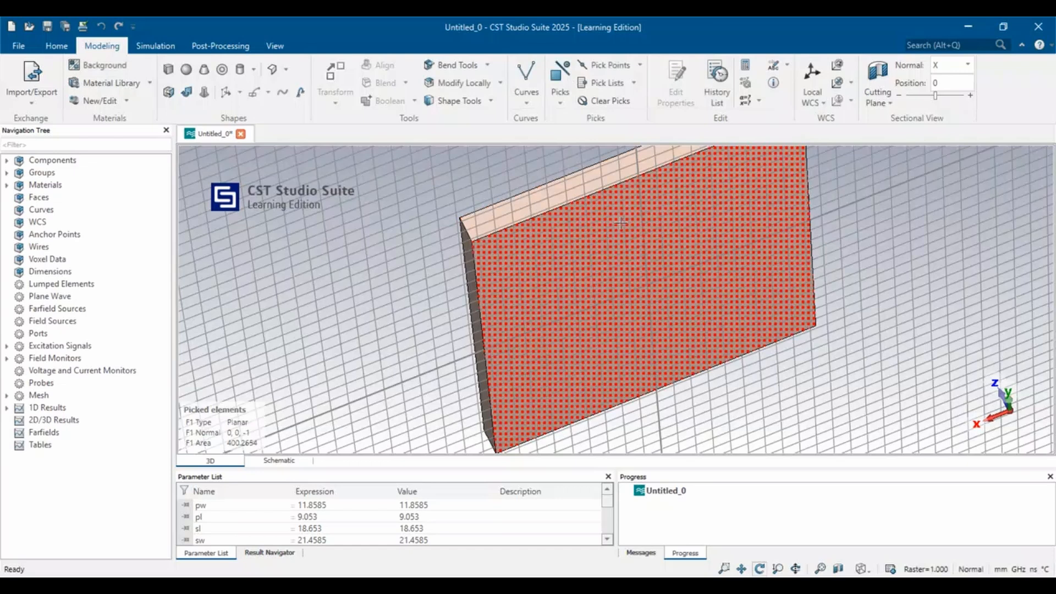
click(813, 74)
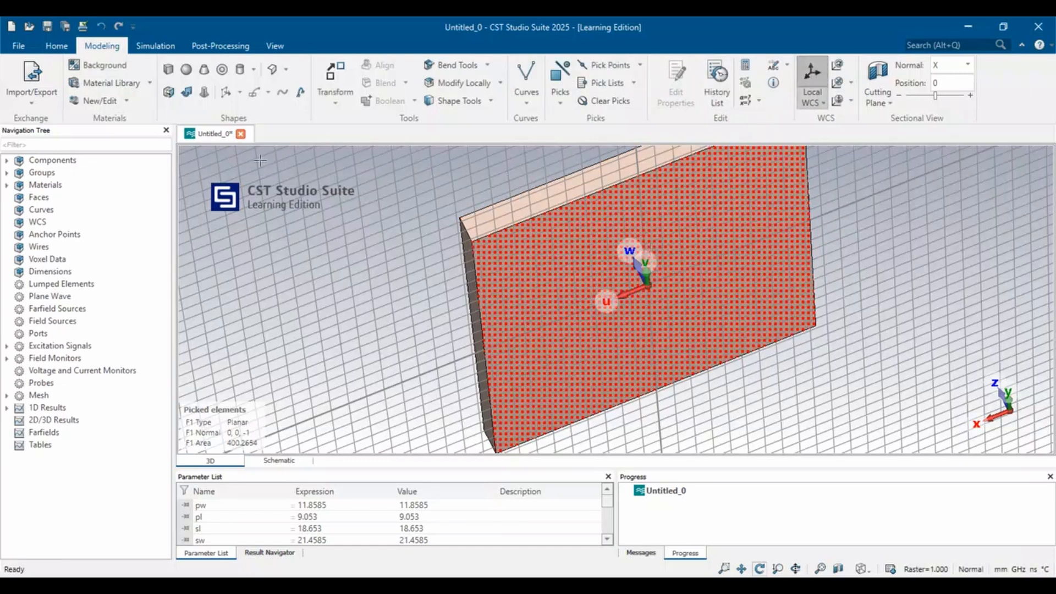
Step: Start a new brick with its definition dialog open and name it ground
click(168, 68)
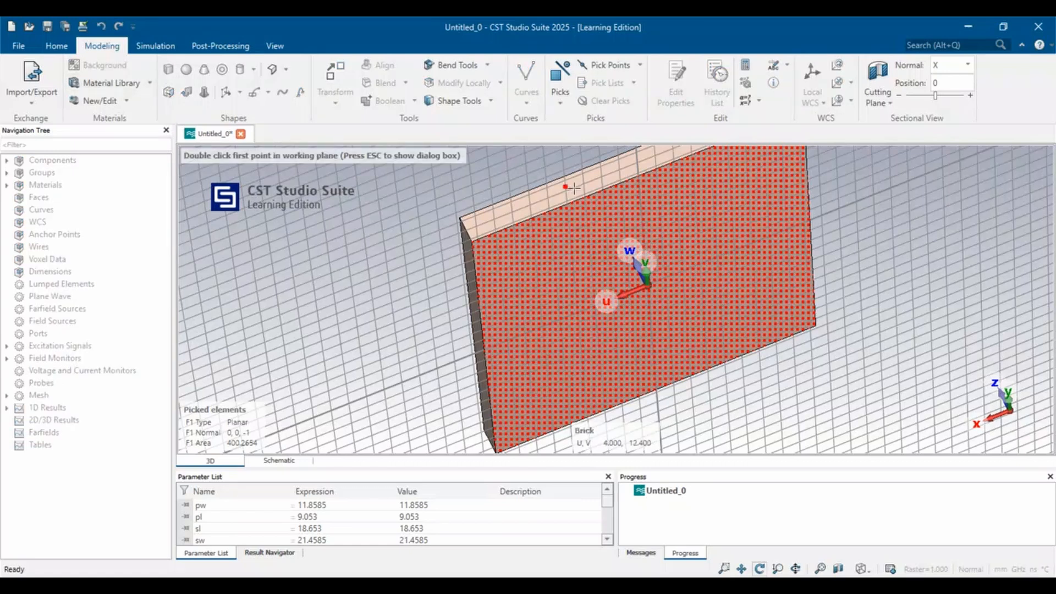
double_click(847, 199)
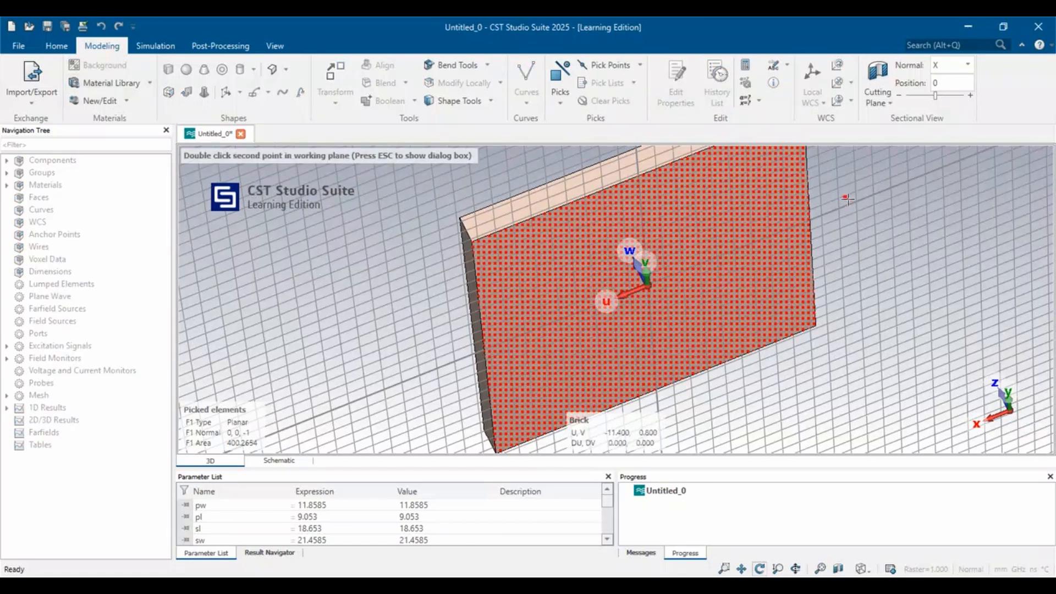
key(Escape)
text(gr)
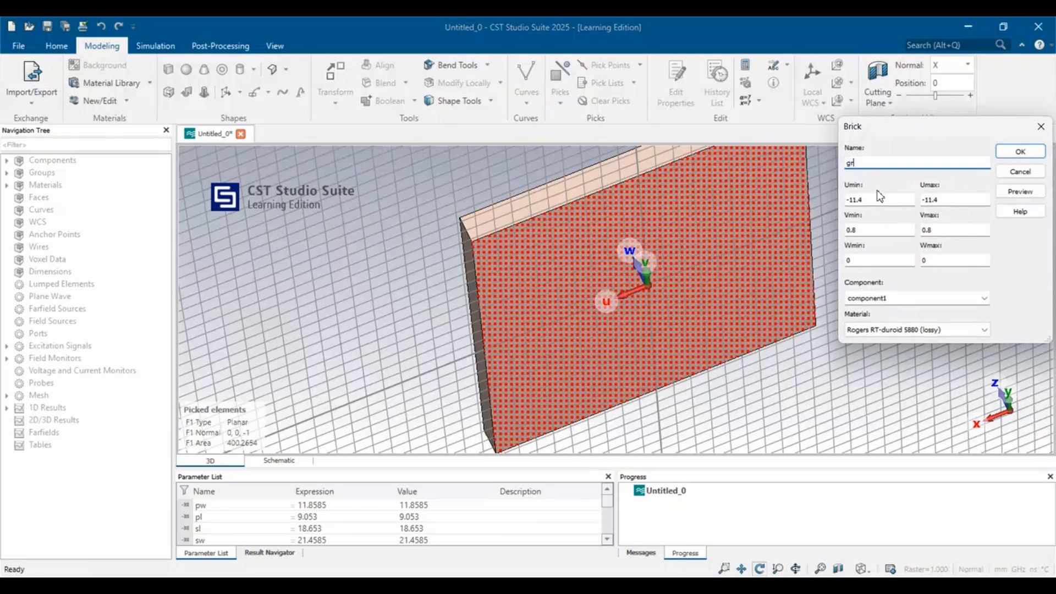
text(ound)
Step: Set the ground brick's extents to -sl/2 to sl/2 in U, -sw/2 to sw/2 in V, and Wmax to t
click(873, 199)
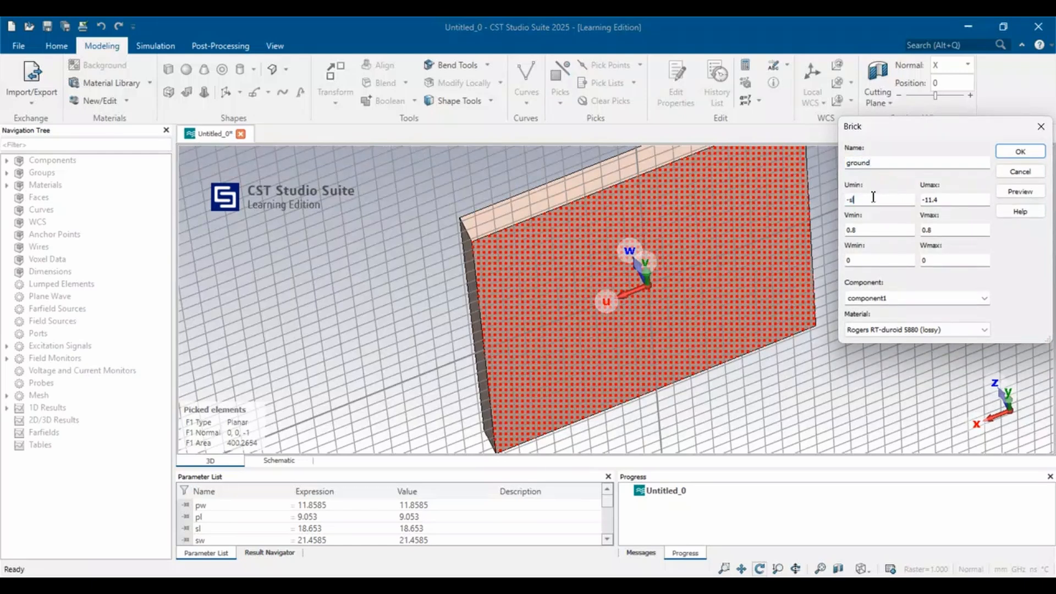
click(950, 199)
click(895, 230)
click(950, 231)
click(935, 258)
Step: Load Copper (annealed) from the material library as the ground brick's material
click(924, 330)
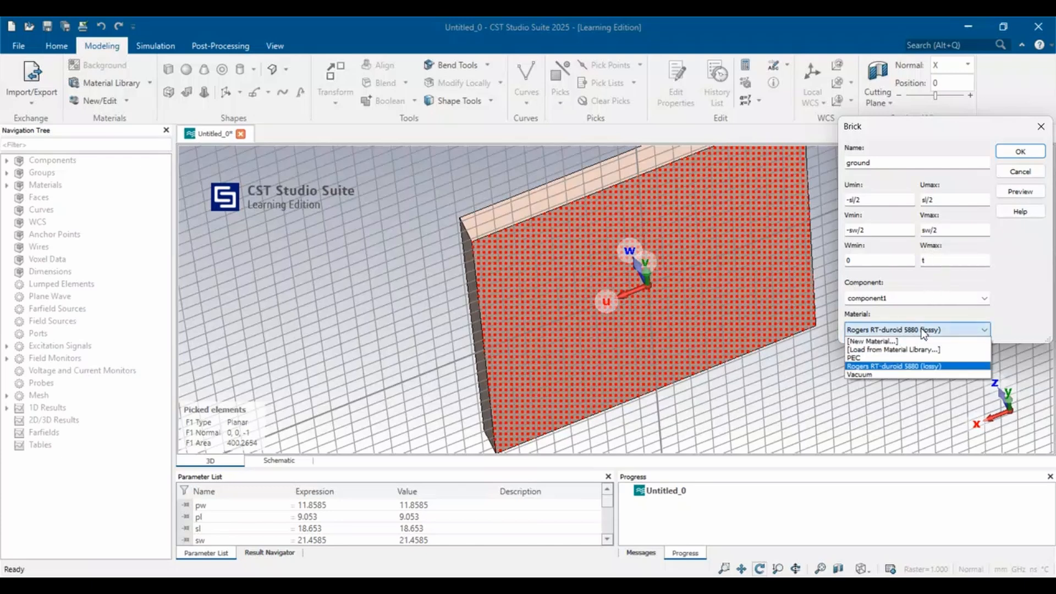
click(880, 355)
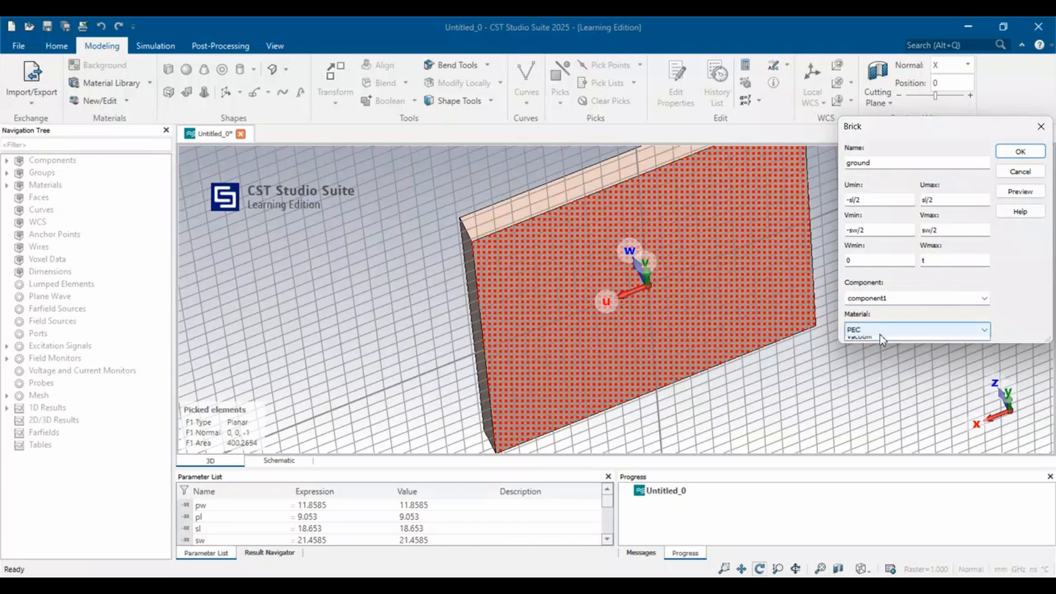
click(878, 332)
click(881, 349)
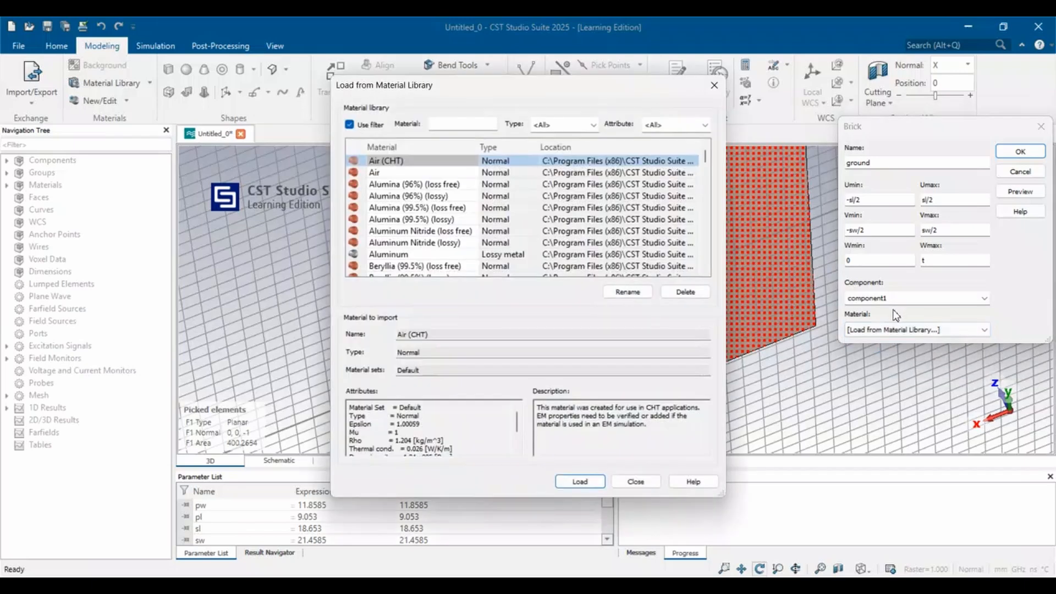
scroll(467, 180, down, 15)
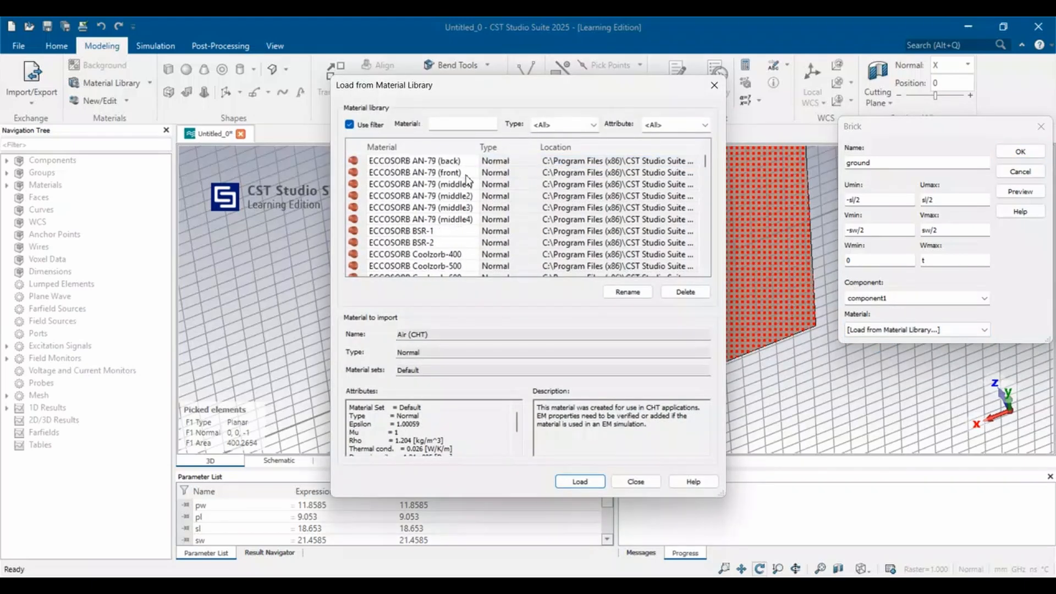
scroll(468, 180, up, 4)
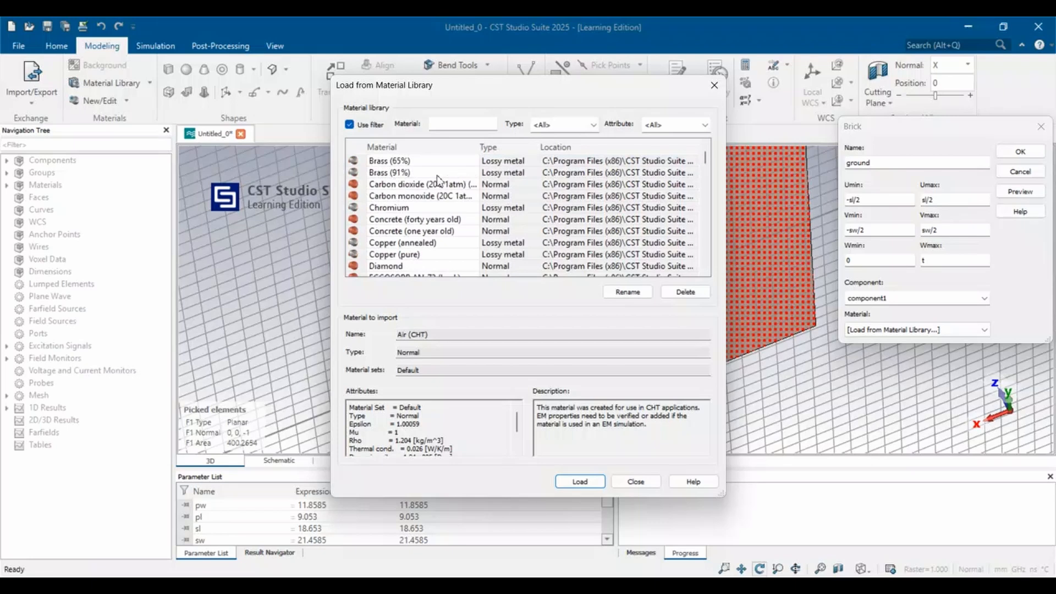
click(393, 242)
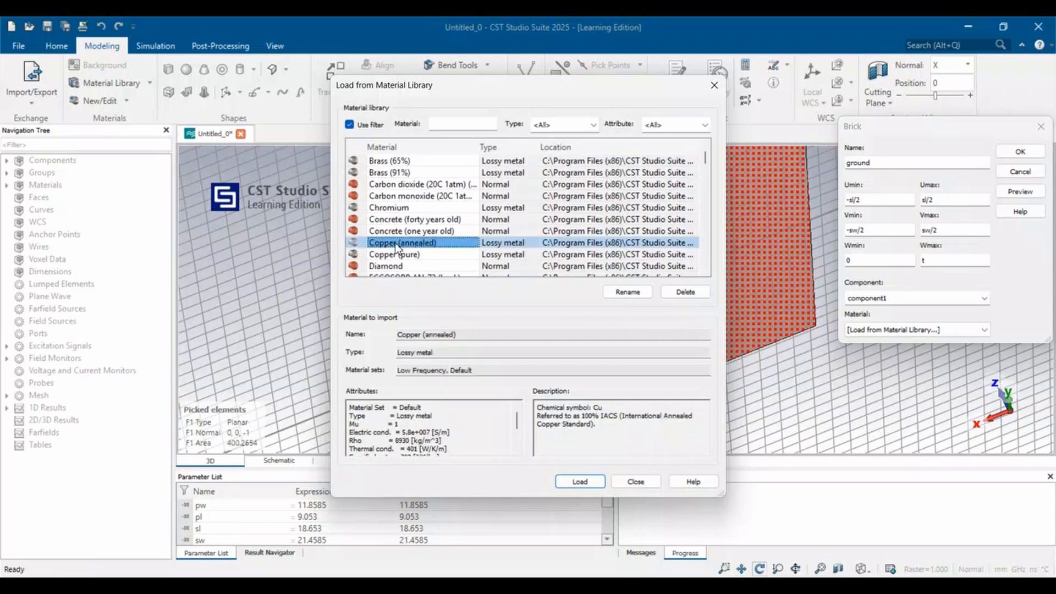
click(582, 483)
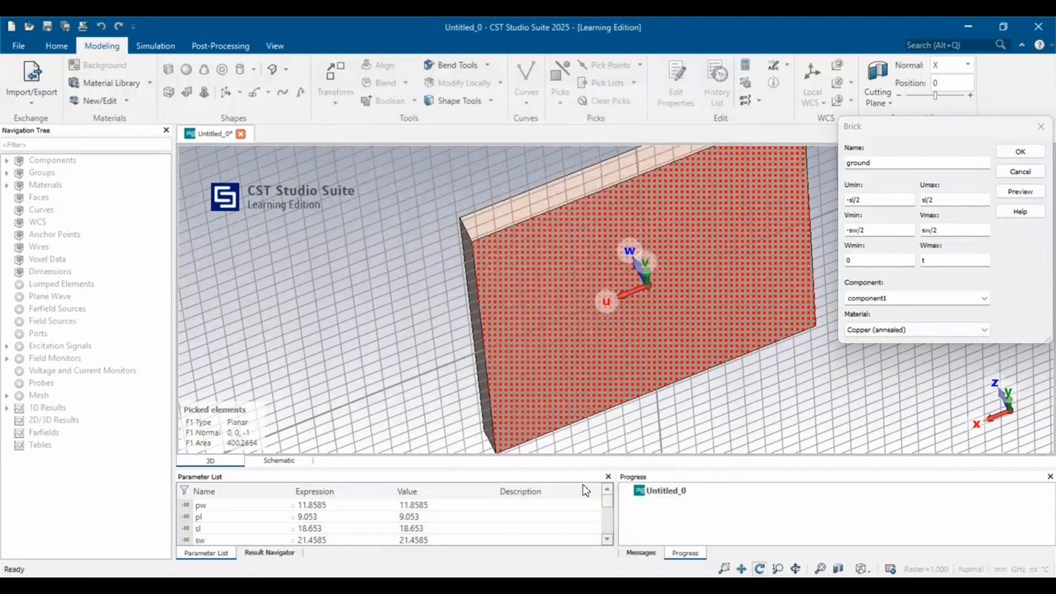
Step: Preview and create the ground brick on the substrate's underside
click(1038, 192)
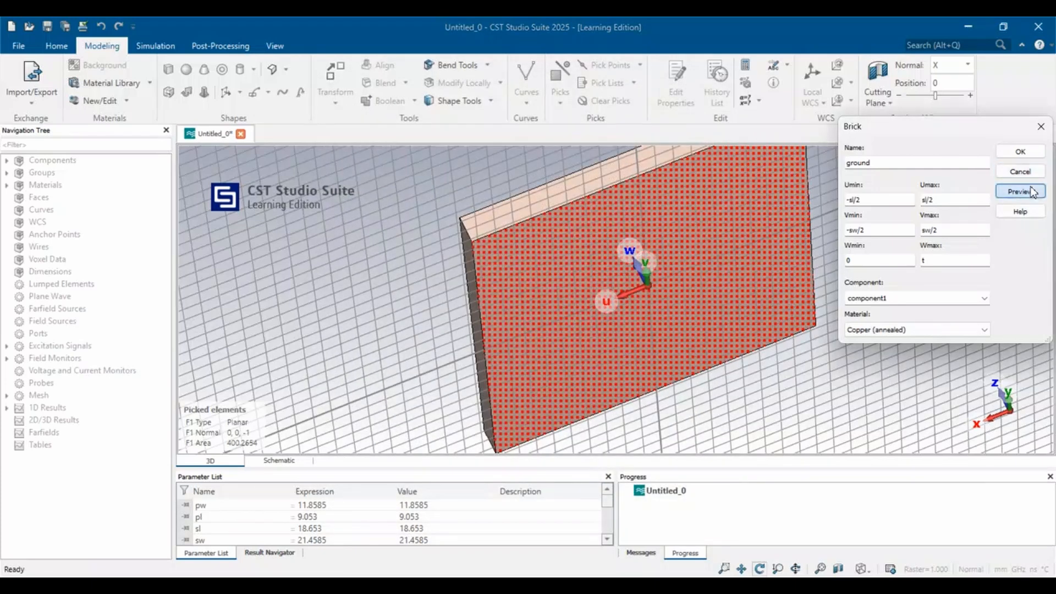
click(1020, 152)
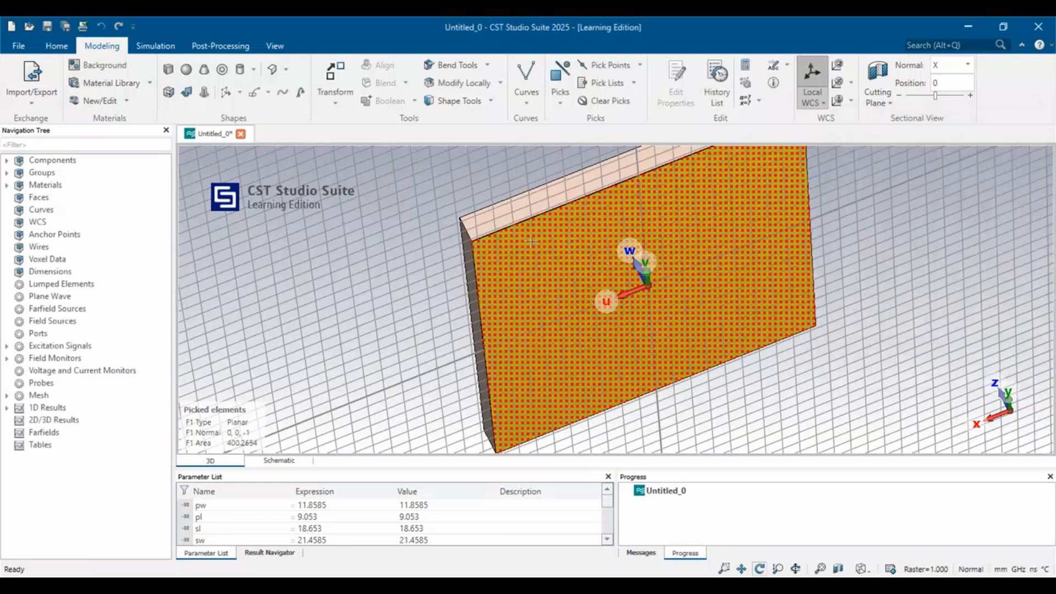
drag(469, 206, 646, 407)
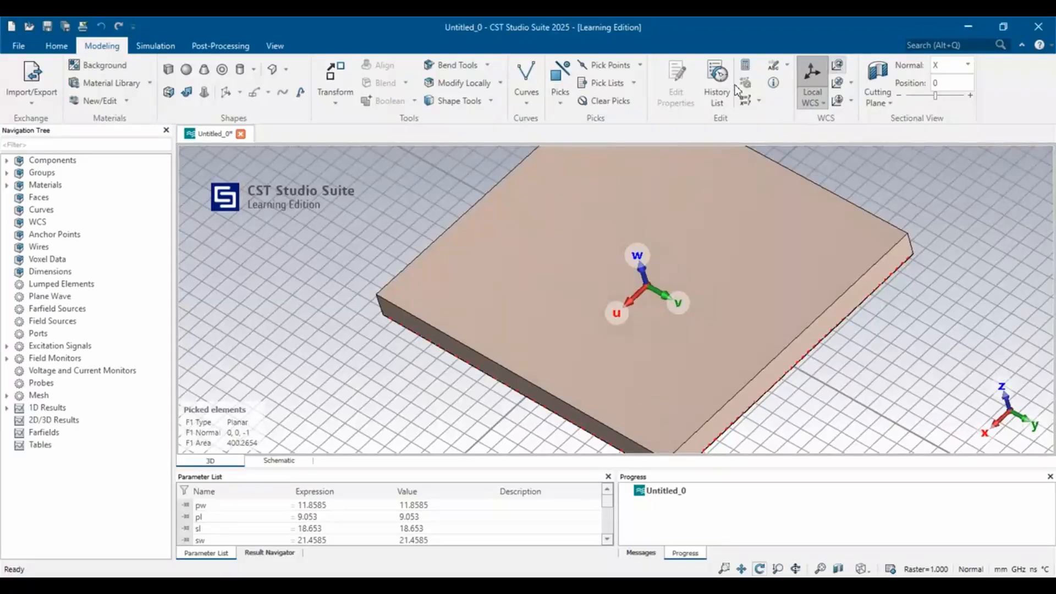
Step: Pick the substrate's upper face and align the local WCS with it
click(560, 96)
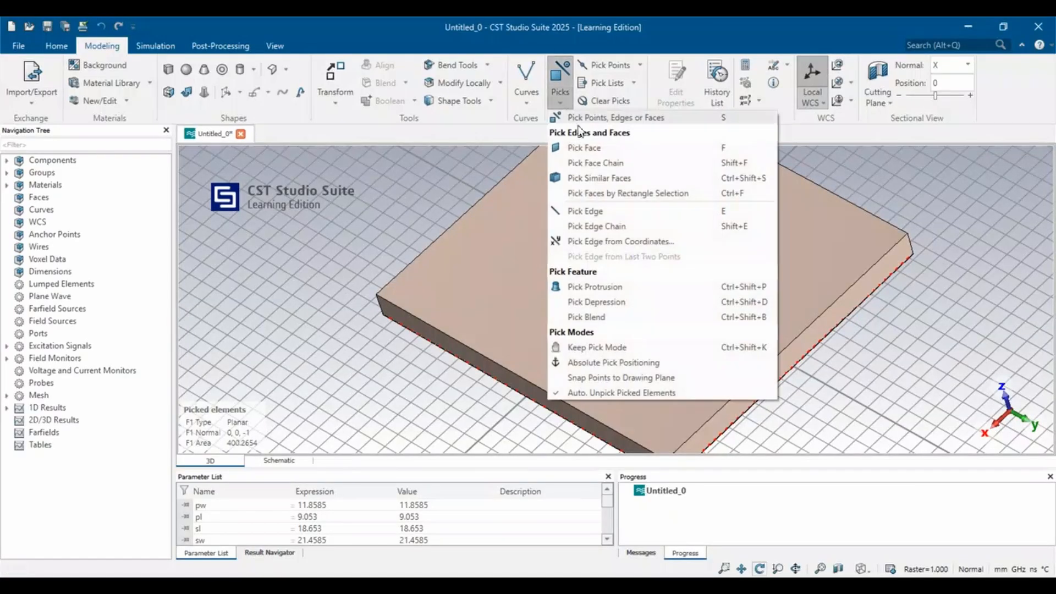
click(584, 149)
click(601, 217)
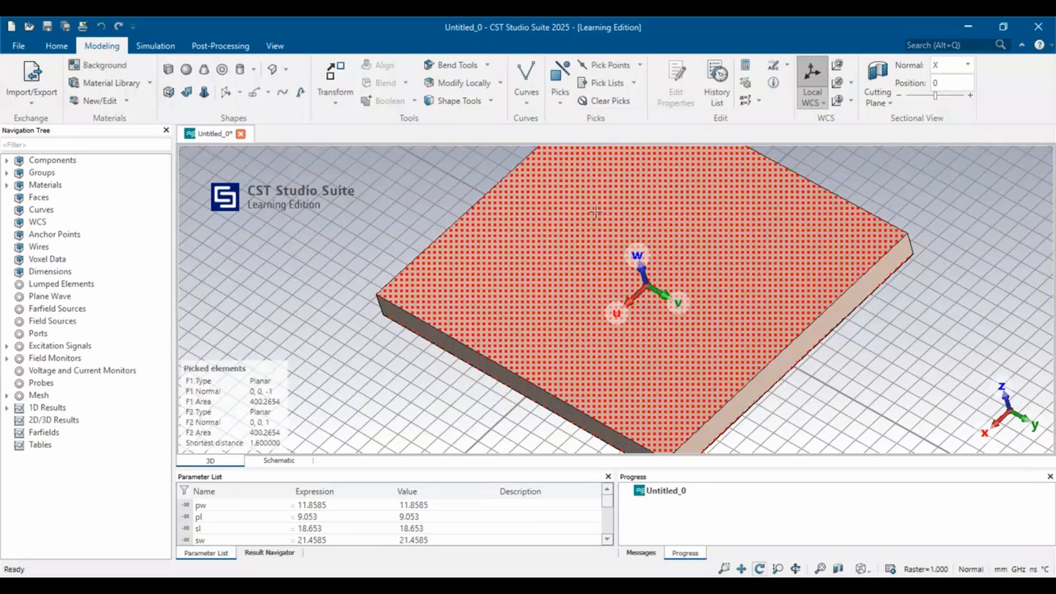
click(850, 83)
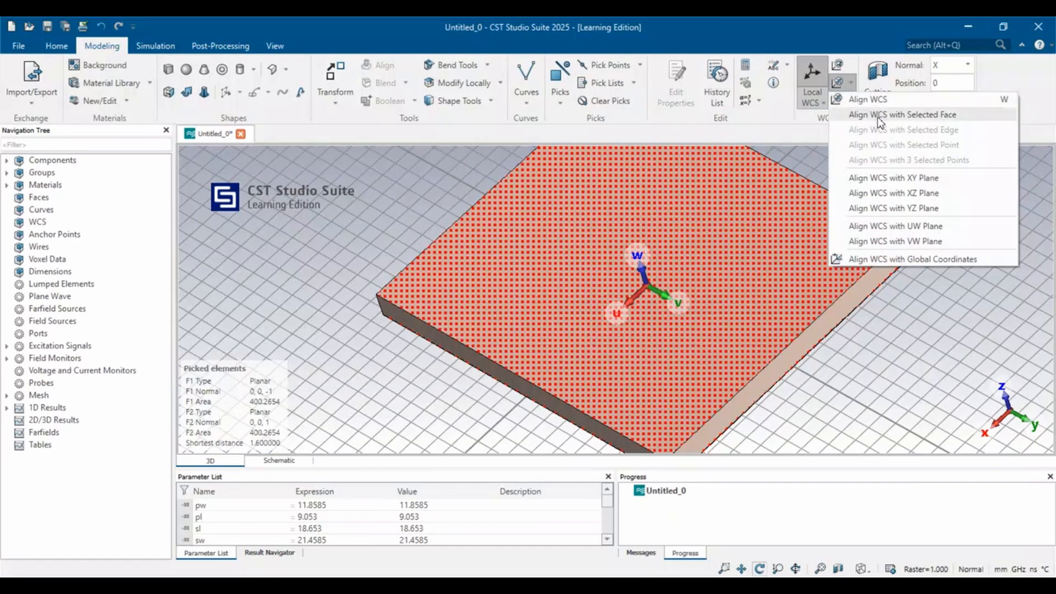
click(878, 114)
Step: Start a new brick on the substrate's upper face and name it patch
drag(775, 254, 827, 341)
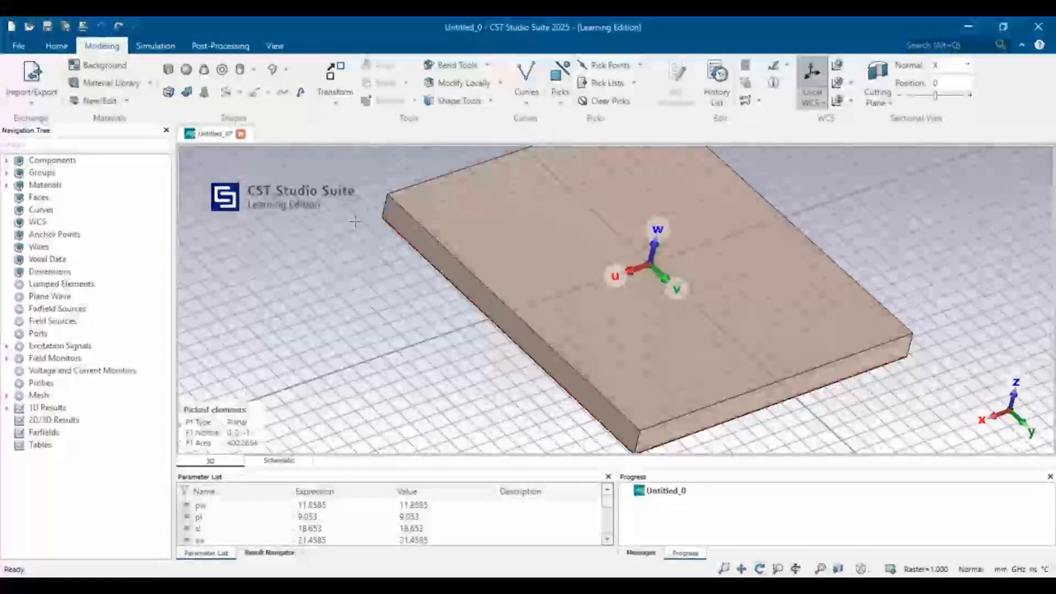
drag(355, 222, 356, 365)
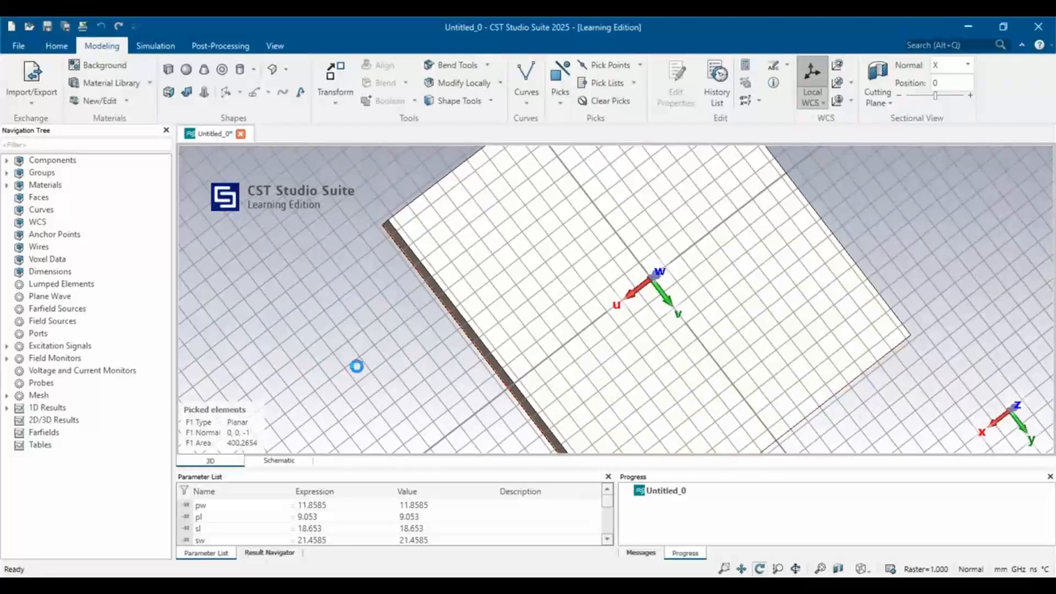
drag(795, 244, 651, 196)
click(795, 570)
drag(430, 274, 678, 356)
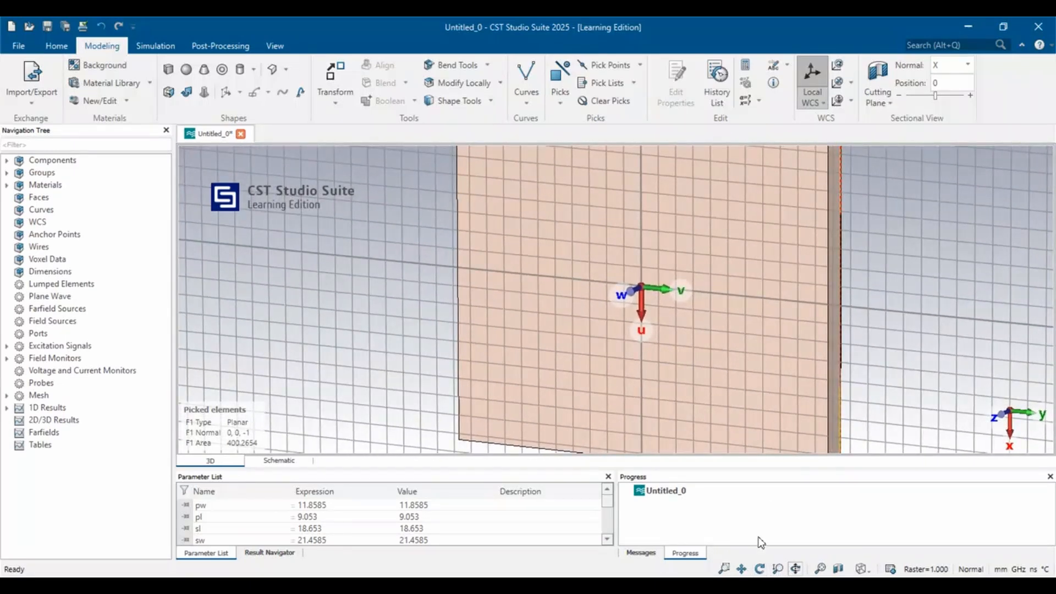
click(759, 569)
drag(622, 330, 622, 331)
drag(565, 346, 572, 221)
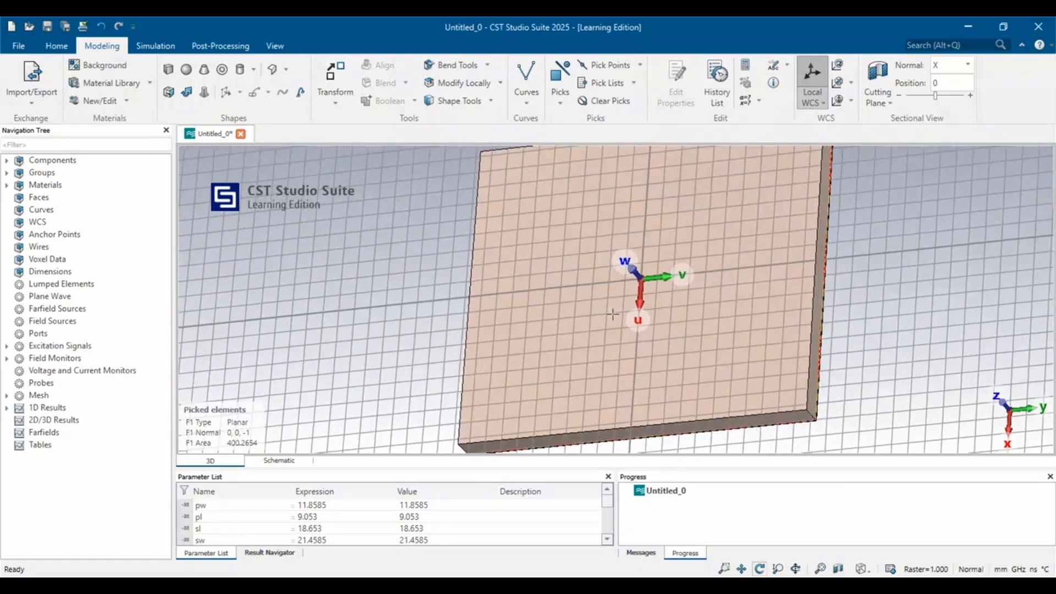
click(169, 71)
double_click(555, 204)
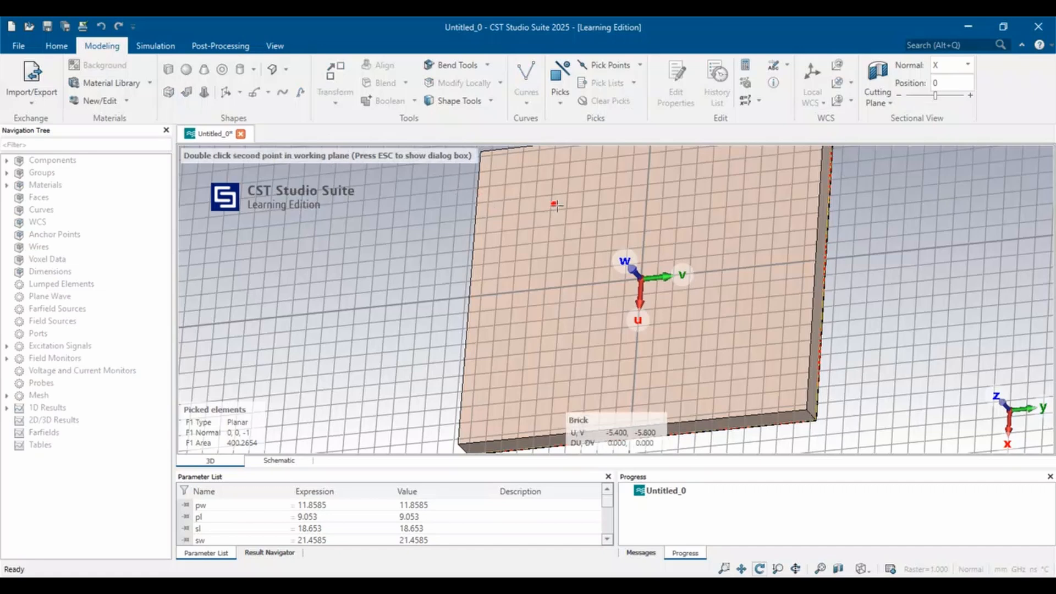
double_click(707, 319)
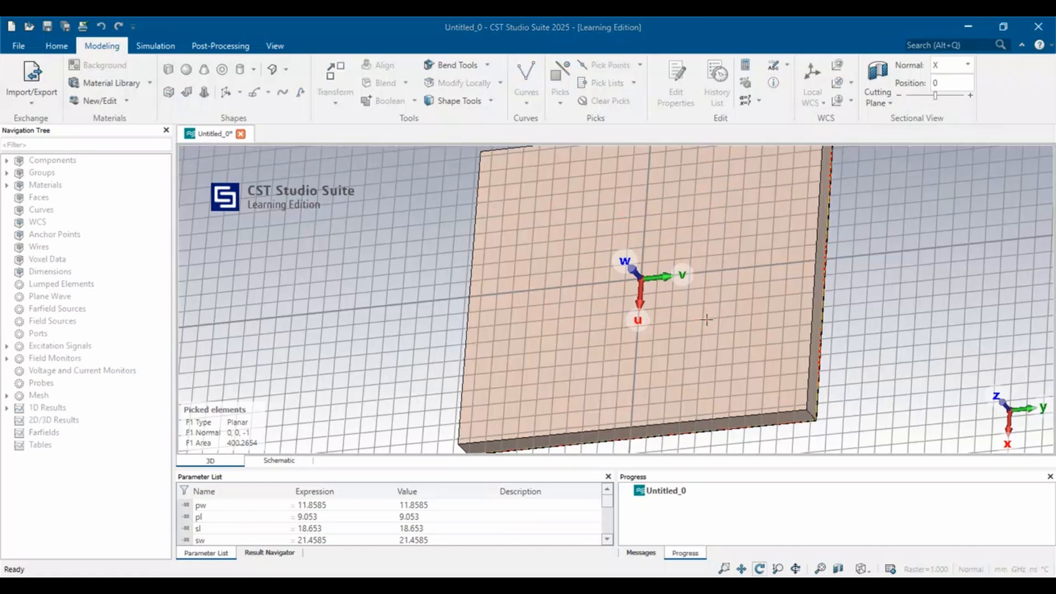
text(patch)
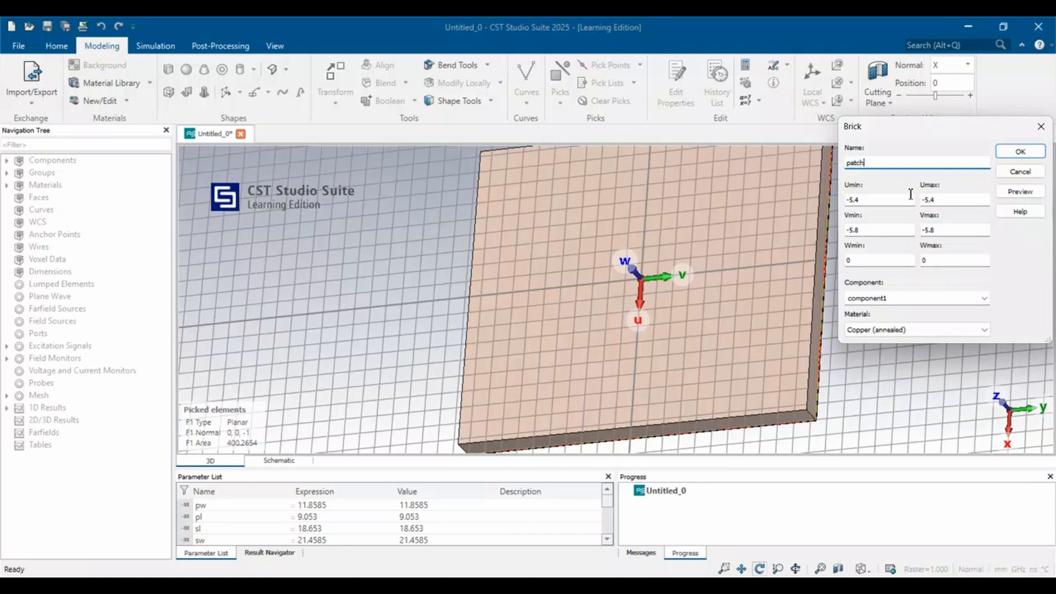
Step: Set the patch brick's U extents to -pl/2 and pl/2
click(876, 200)
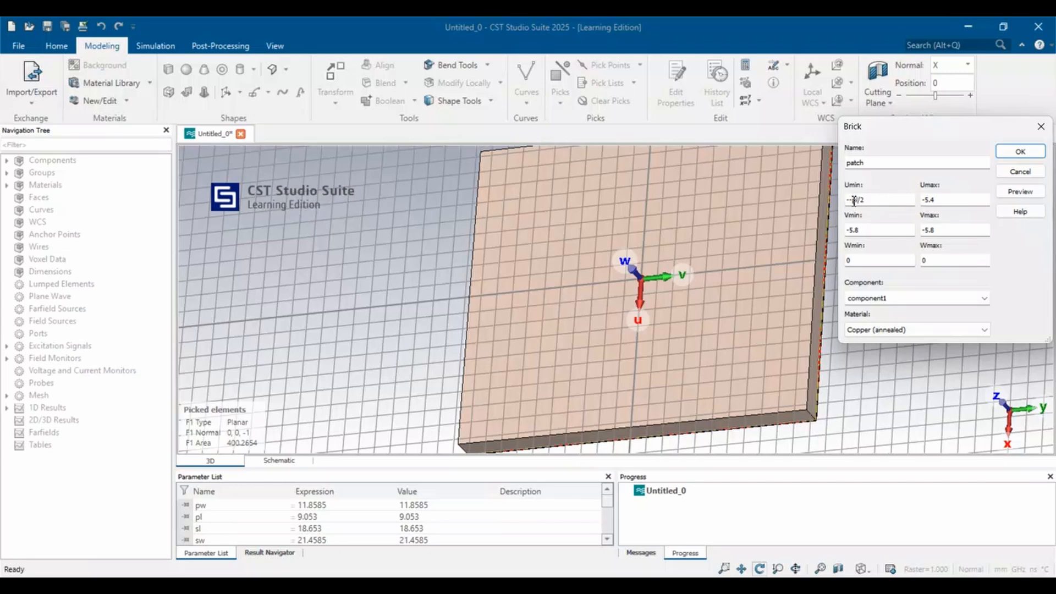
click(960, 200)
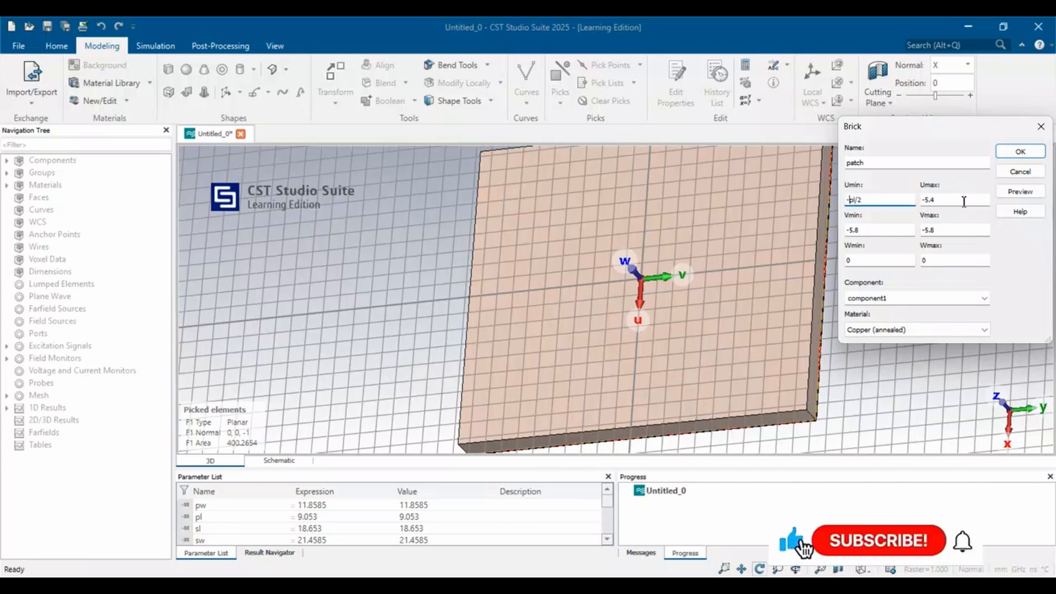
key(BackSpace)
key(BackSpace)
key(BackSpace)
key(BackSpace)
text(pl/)
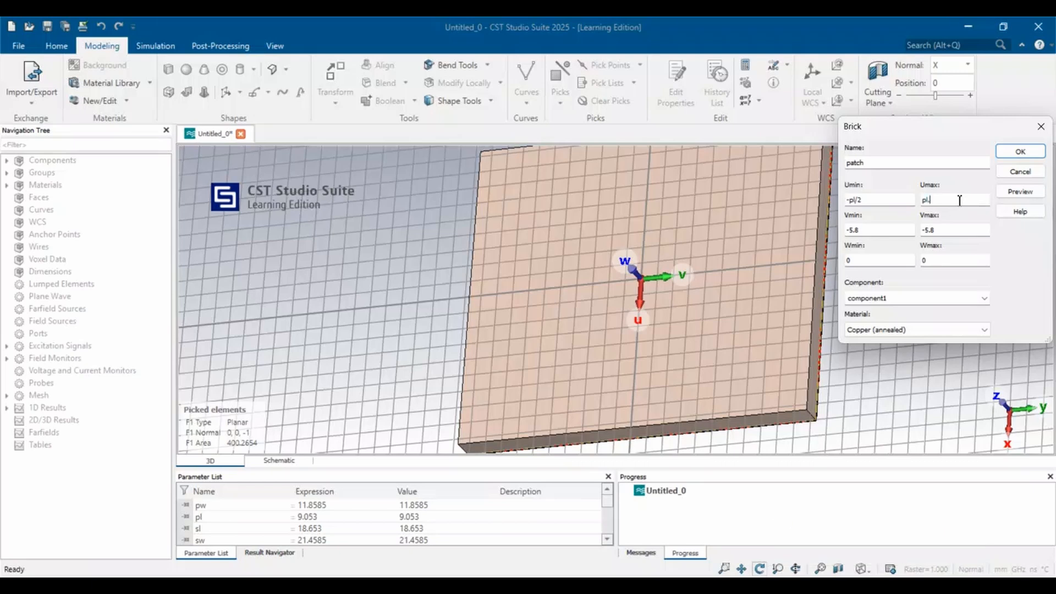
text(2)
Step: Set the patch's V extents to -pw/2 and pw/2 and Wmax to t, and create the brick
click(861, 231)
text(-pw/2)
click(955, 231)
text(pw/2)
click(930, 264)
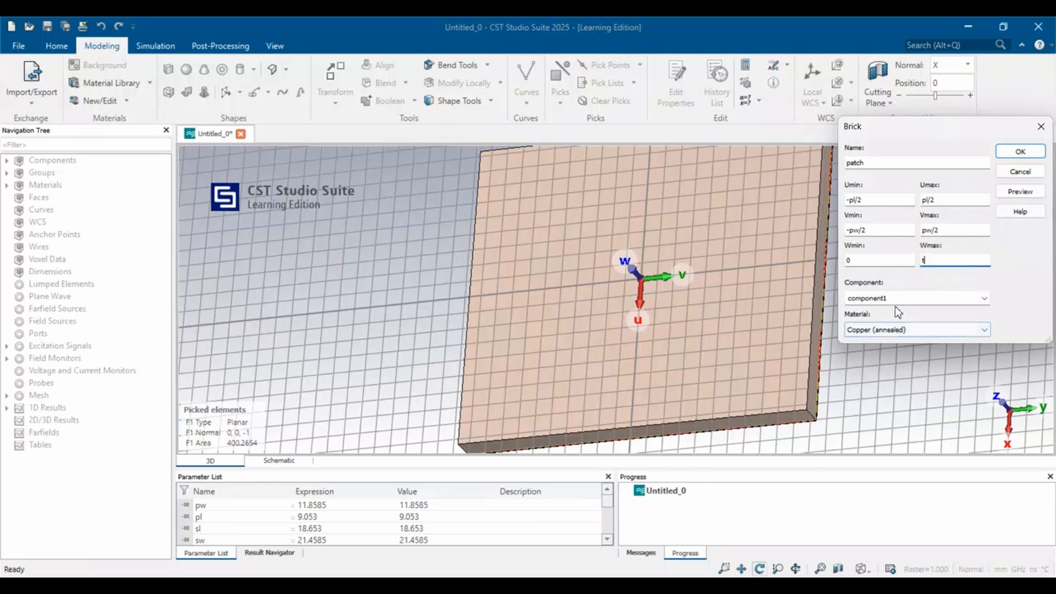
click(1025, 197)
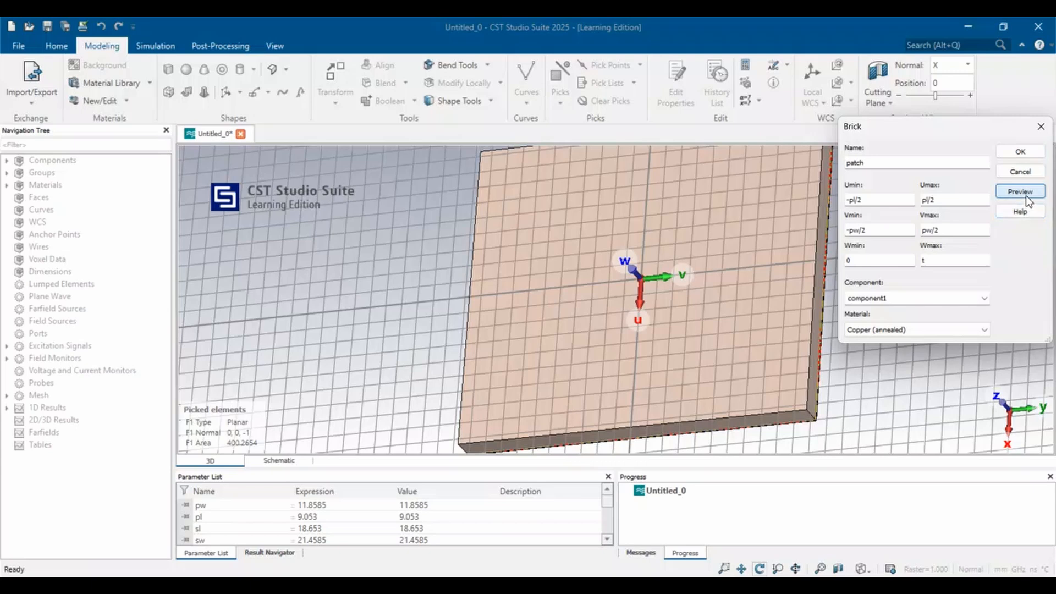
click(1033, 153)
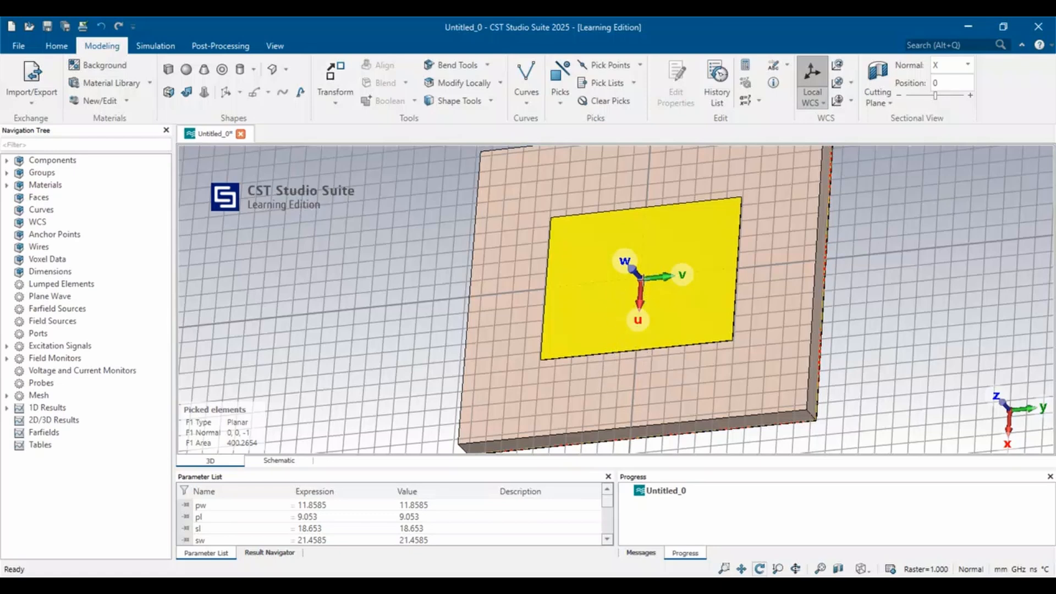
Step: Move the local WCS by pl/2 in U to the middle of the patch's edge
click(837, 66)
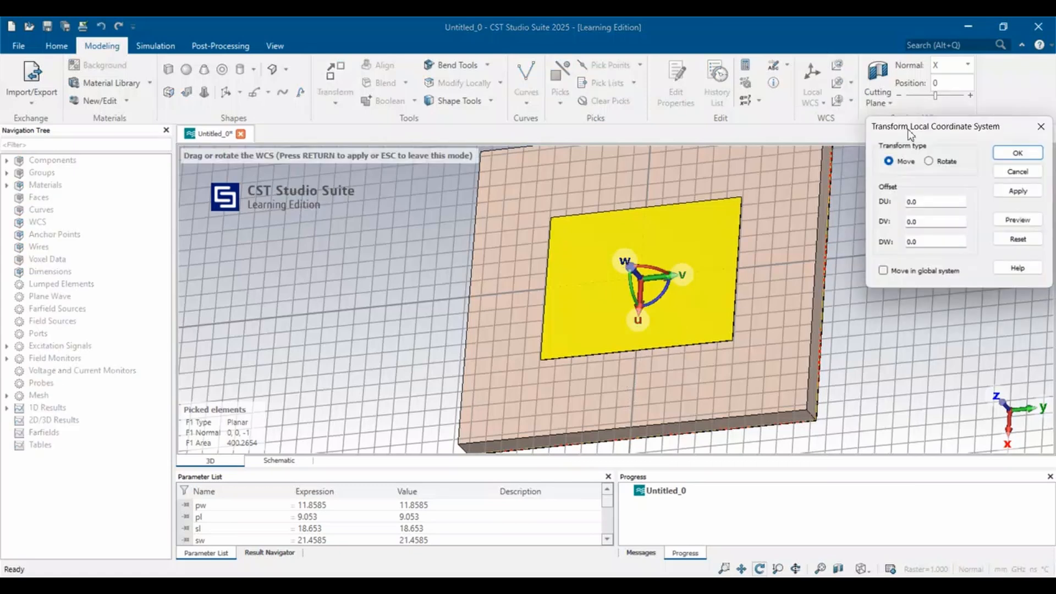
click(925, 202)
click(1017, 220)
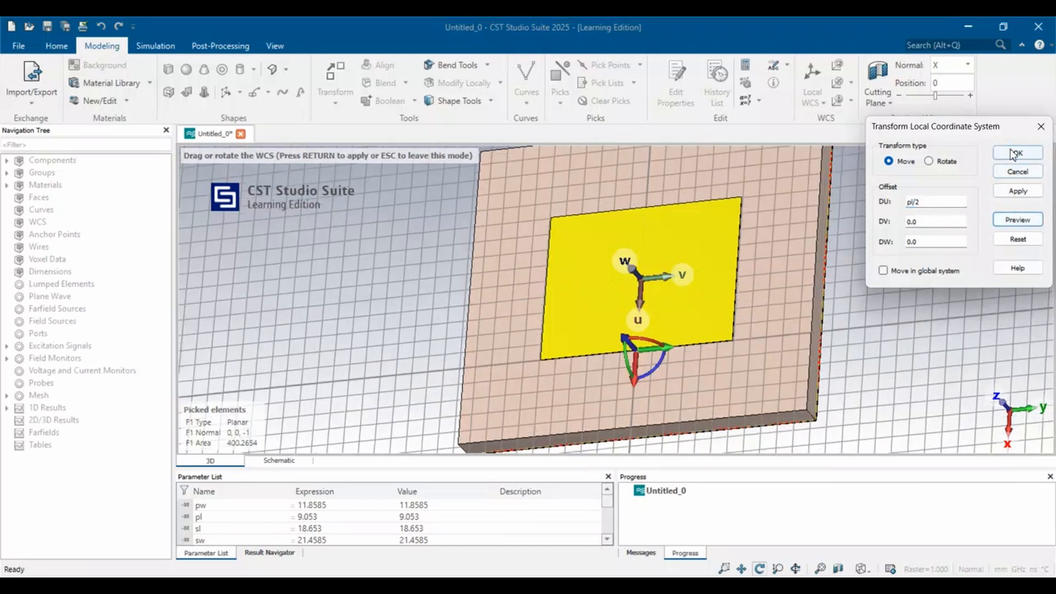
click(1018, 153)
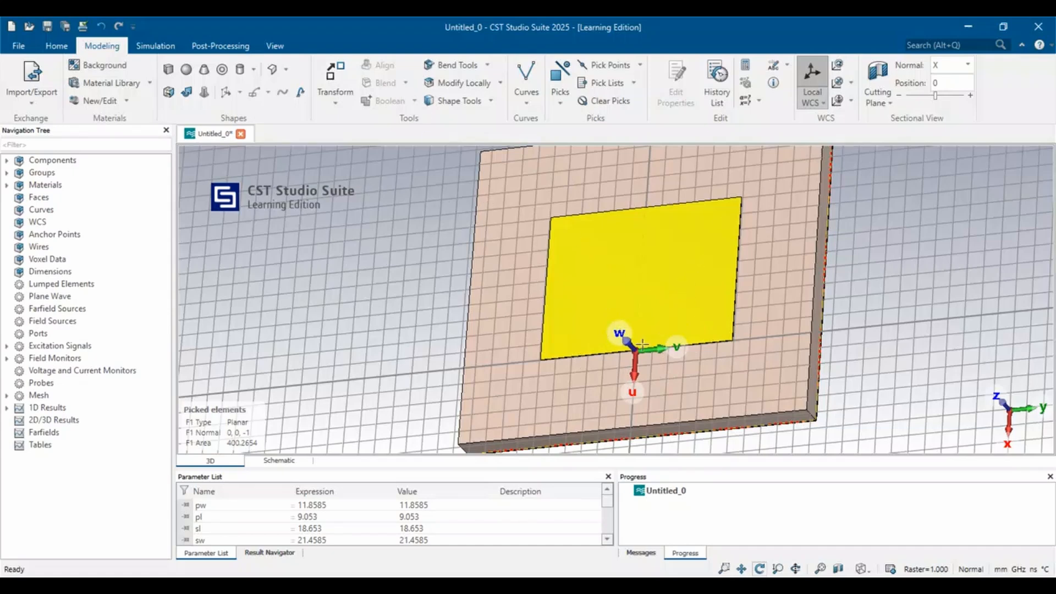
Step: Start a new brick for the feed line and name it microstrip patch
click(168, 70)
double_click(517, 290)
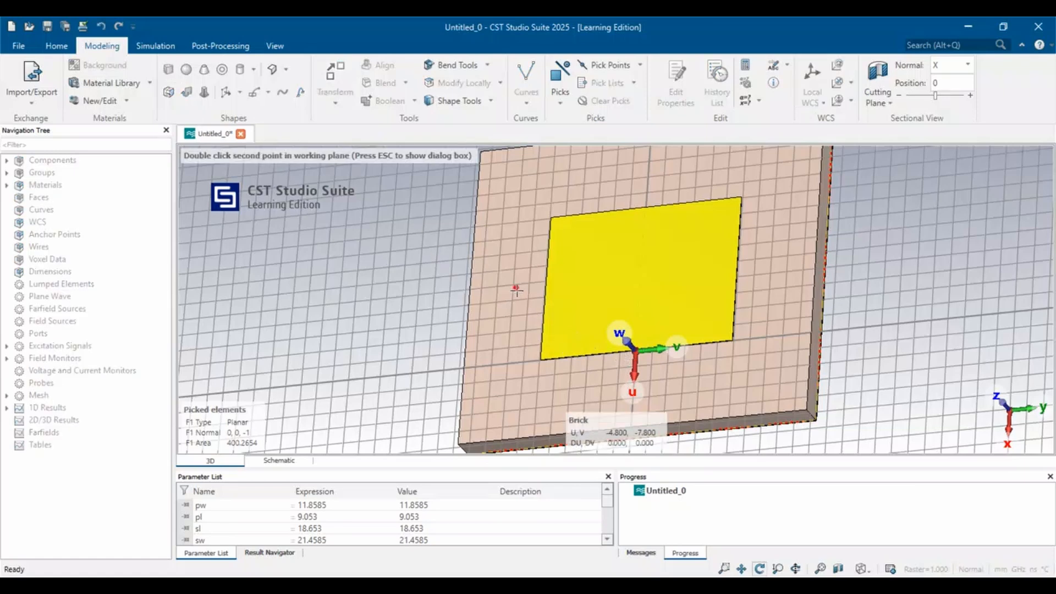
key(Escape)
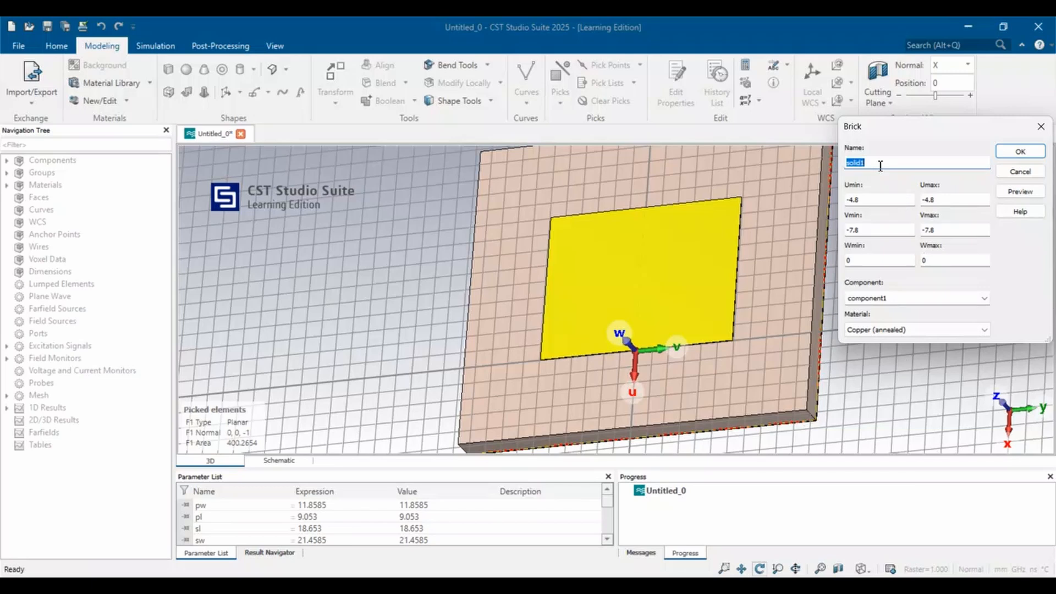
key(BackSpace)
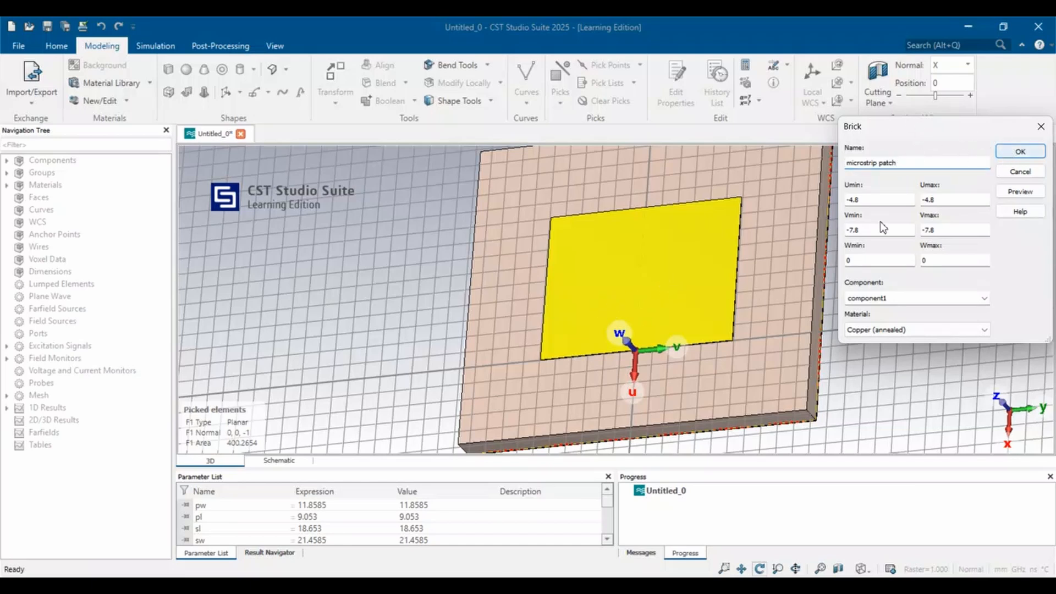
Step: Set the microstrip patch brick's U extents to 0 and ml, checking the length parameter in the parameter list
click(867, 199)
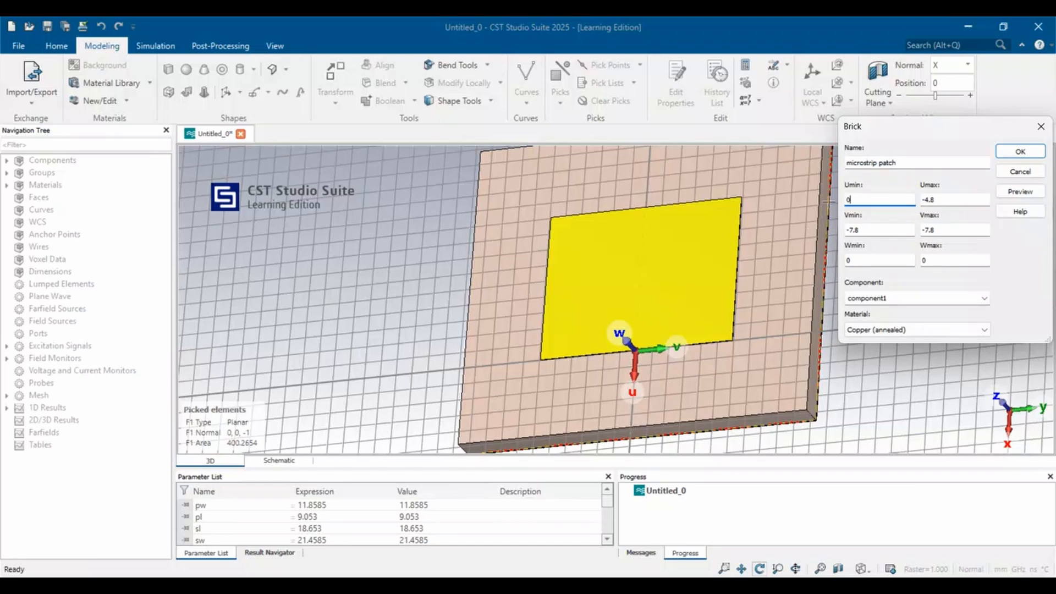
click(956, 201)
scroll(233, 530, down, 3)
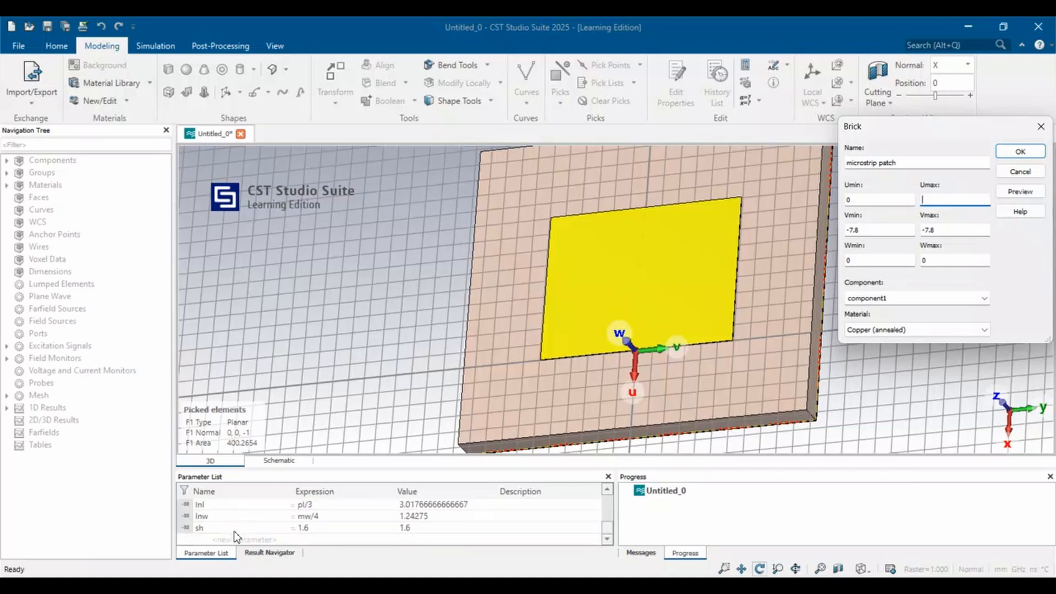
scroll(233, 530, up, 2)
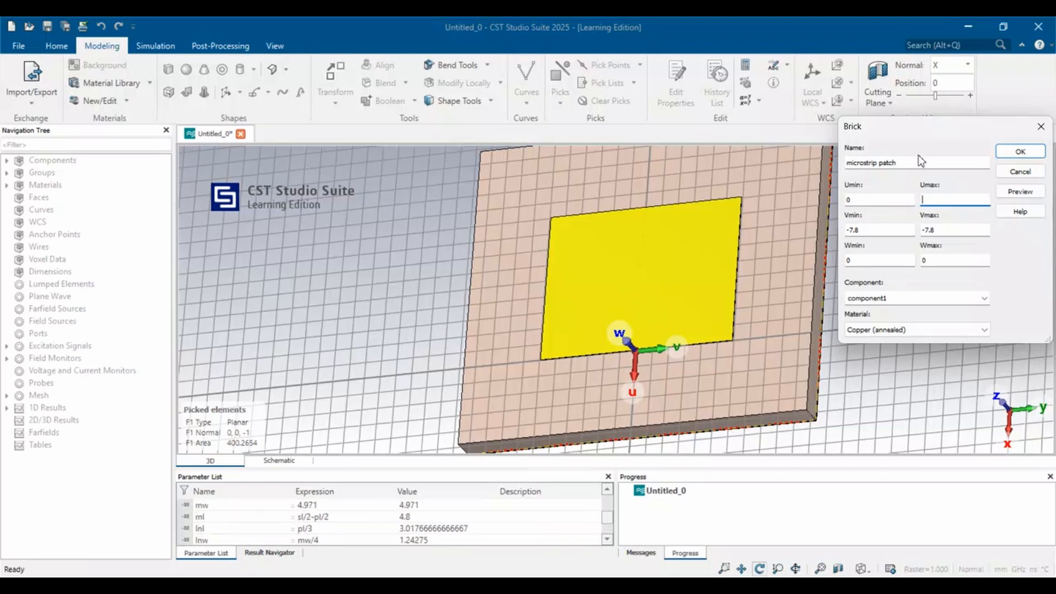
text(ml)
Step: Set the feed line's V extents to -mw/2 and mw/2 and Wmax to t, and create the brick
click(872, 230)
click(948, 230)
click(888, 230)
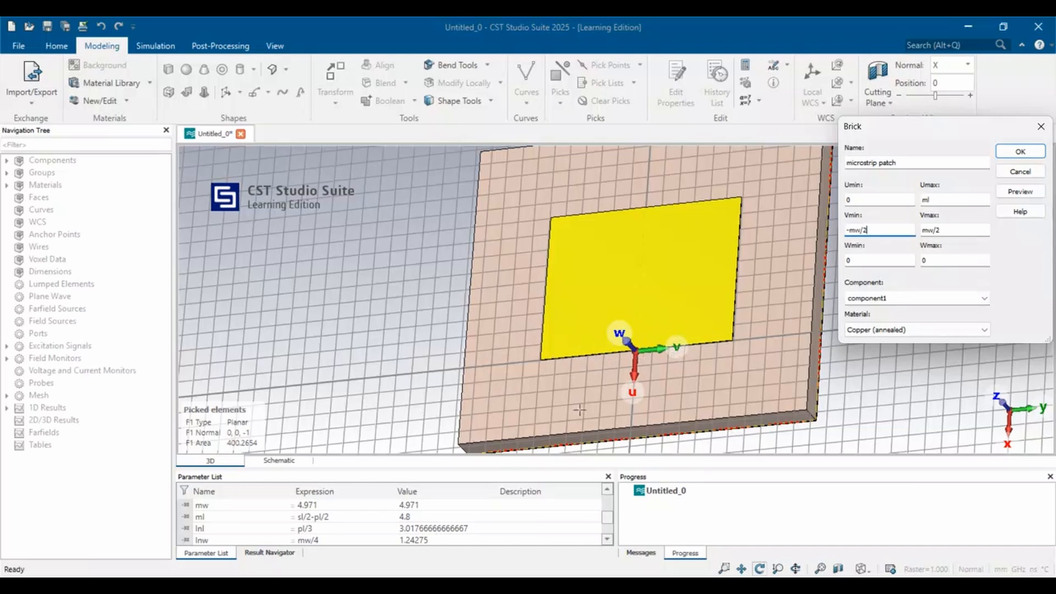
click(952, 265)
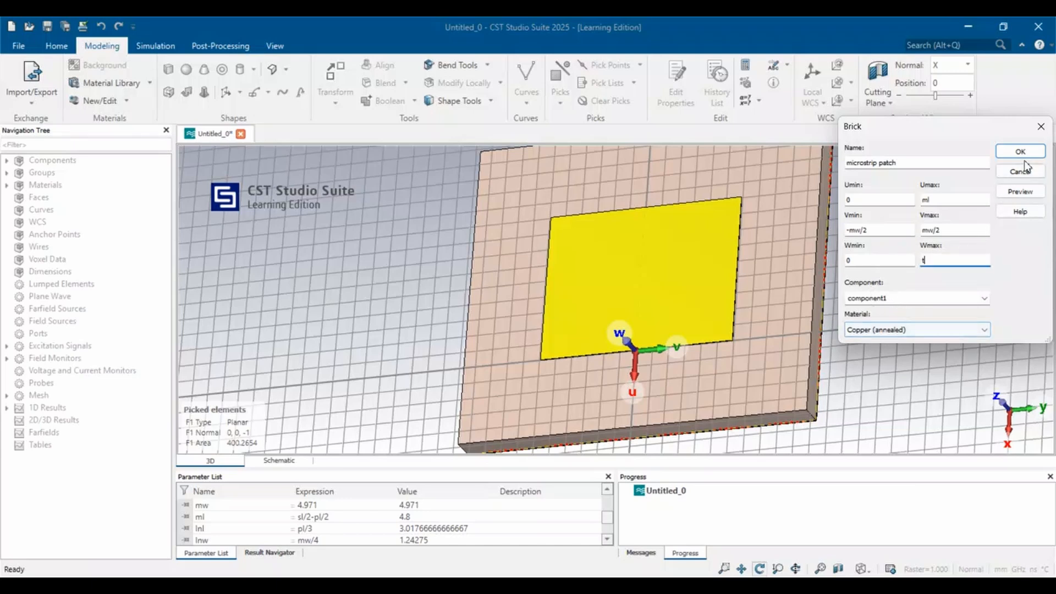
click(1026, 192)
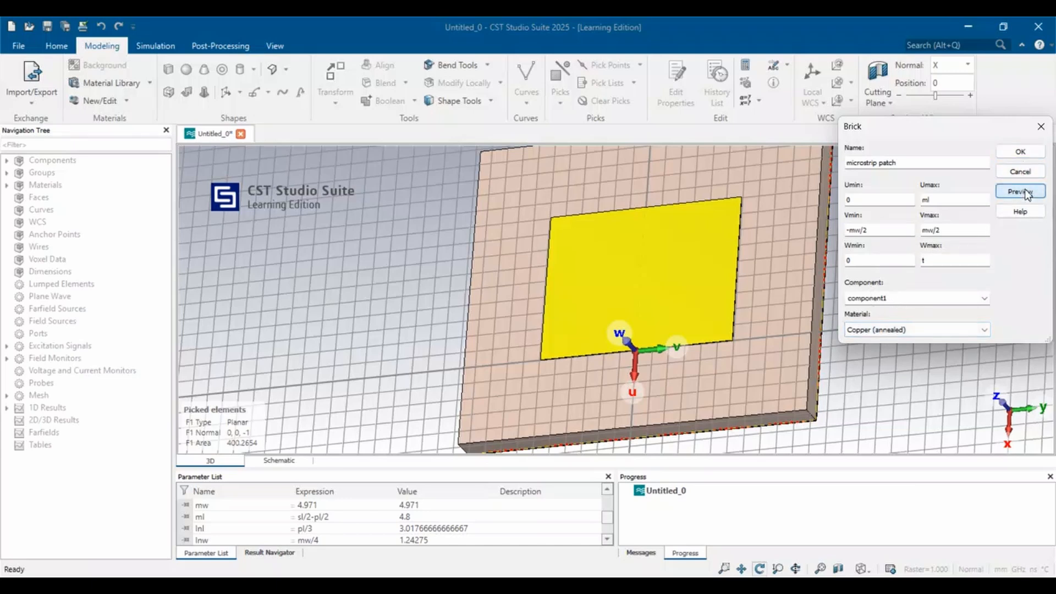
click(1012, 148)
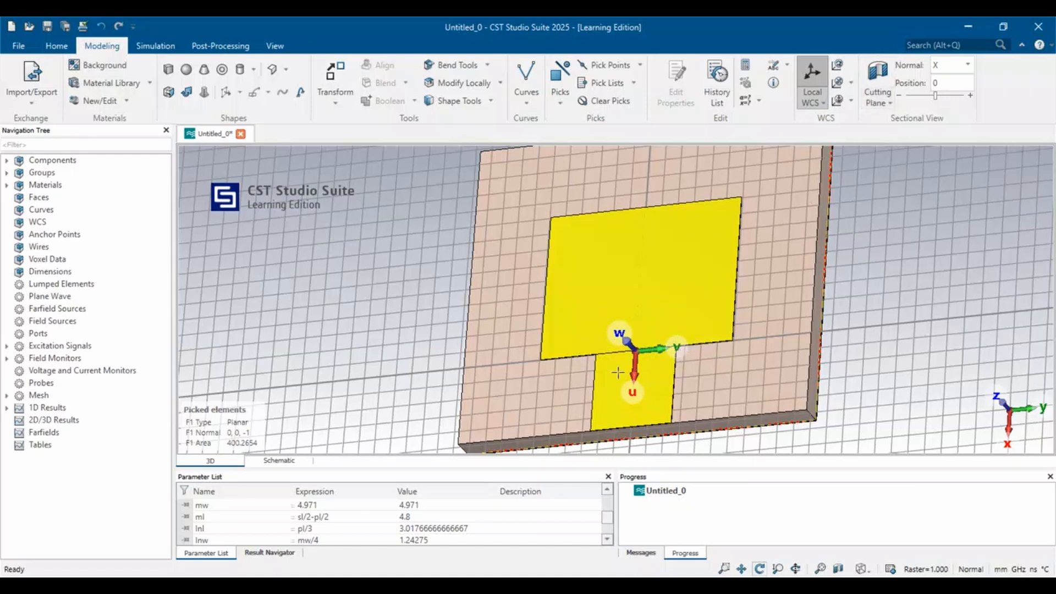
Step: Move the local WCS by mw/2 in V to the feed line's corner at the patch edge
click(836, 67)
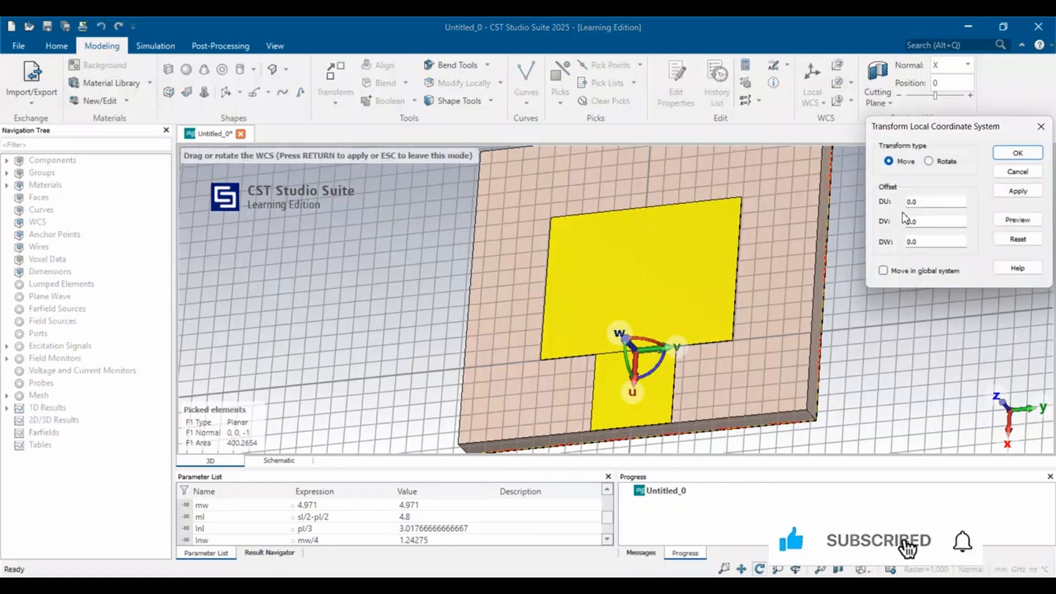
click(923, 222)
key(BackSpace)
key(BackSpace)
key(BackSpace)
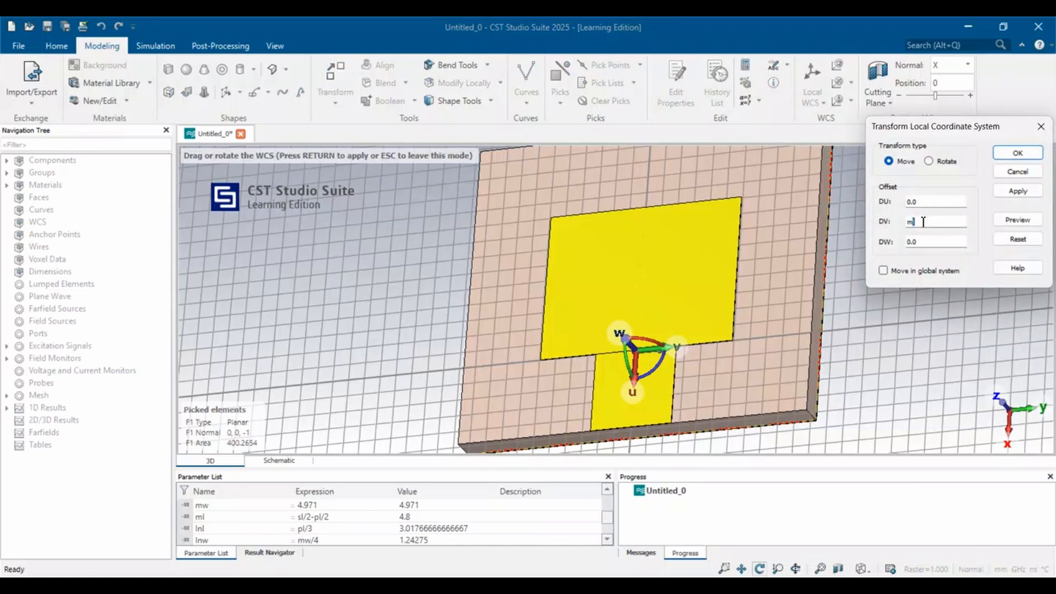
text(mw/2)
click(1021, 218)
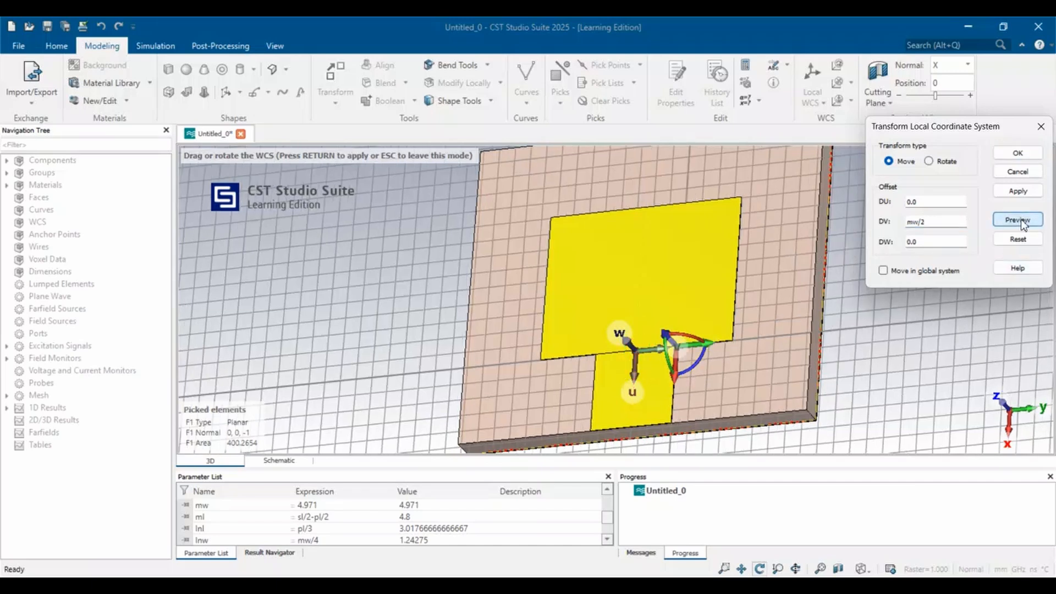
click(1034, 157)
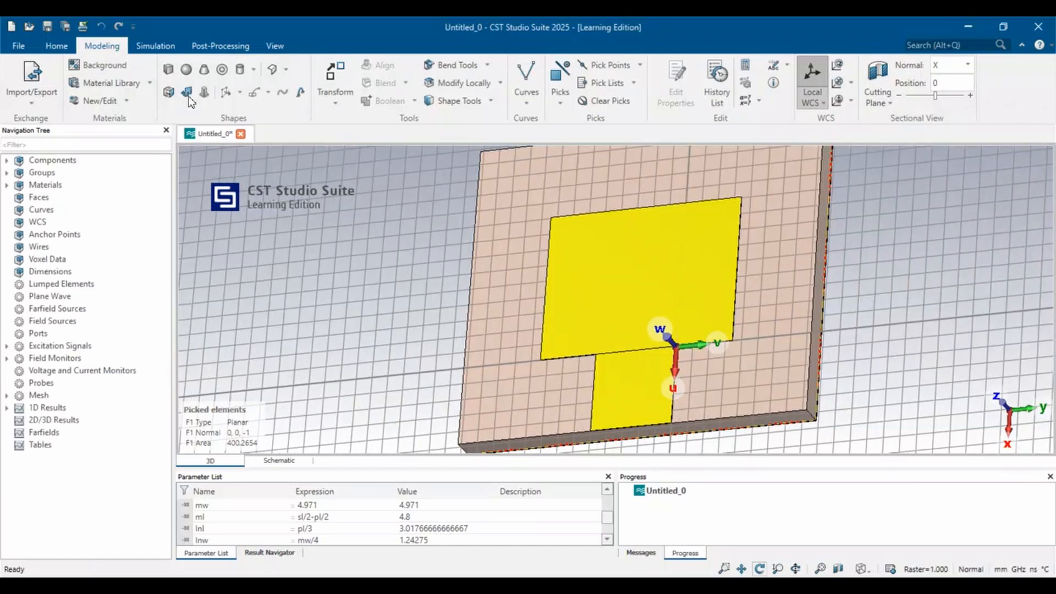
Step: Start a new brick for the first inset notch and set its U extents to -Inl and 0
click(168, 68)
double_click(652, 254)
key(Escape)
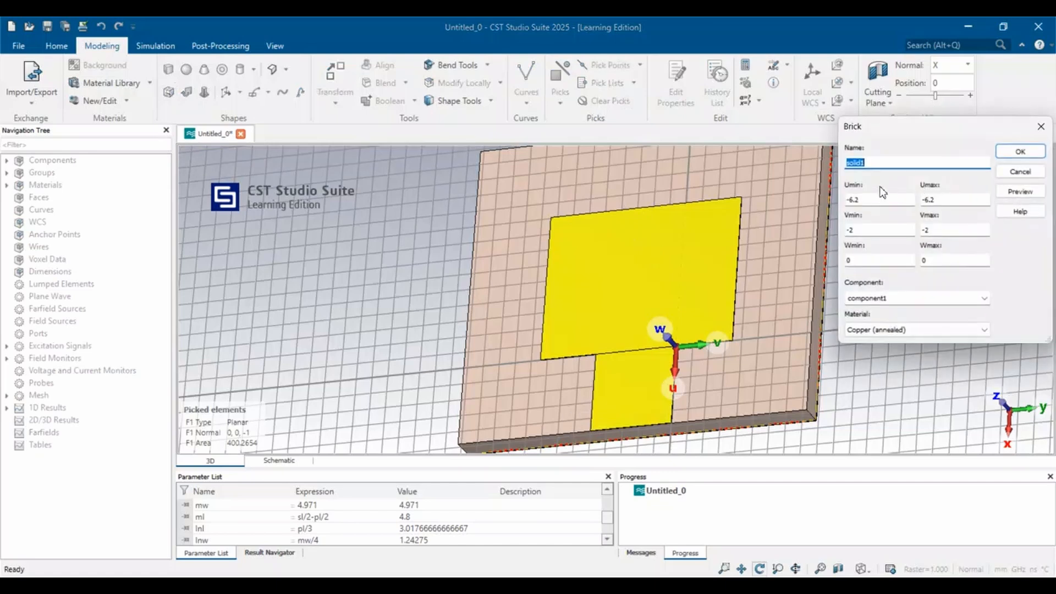
key(BackSpace)
click(940, 196)
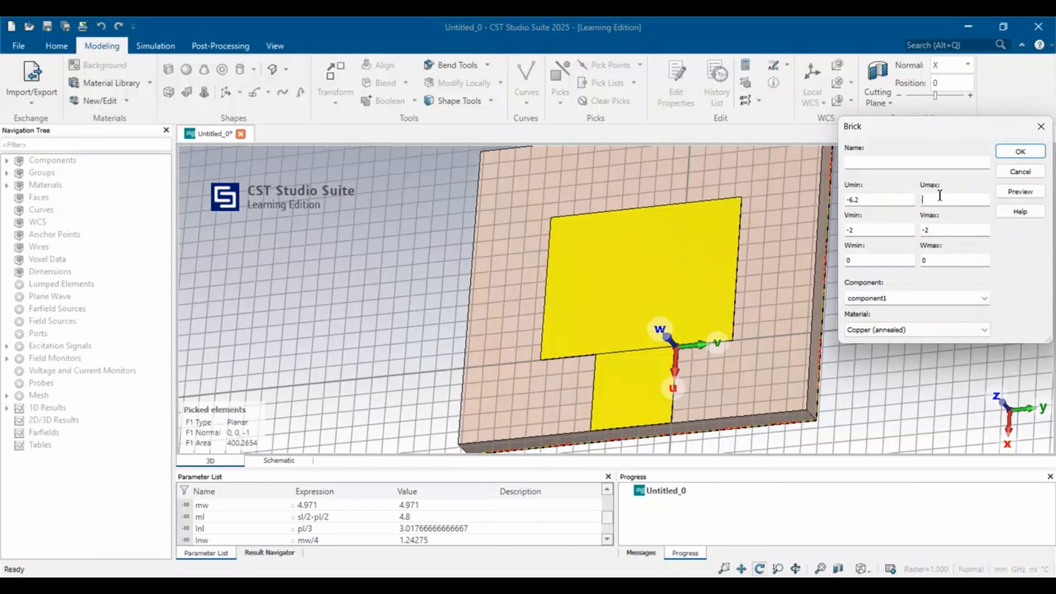
text(0)
drag(867, 199, 840, 199)
text(-ln)
Step: Set the first notch brick's V extents to 0 and Inw and its Wmax to t
drag(861, 230, 836, 231)
drag(938, 228, 918, 230)
text(I)
click(935, 261)
text(t)
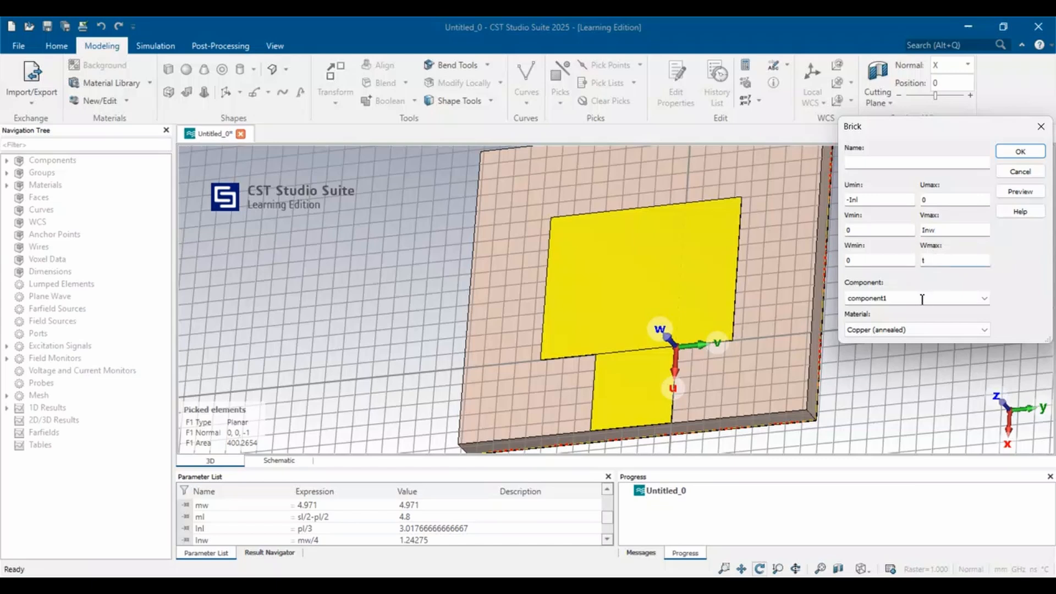
Step: Create the notch brick as Inset1 in Vacuum and cut it away from the patch
click(895, 329)
click(867, 383)
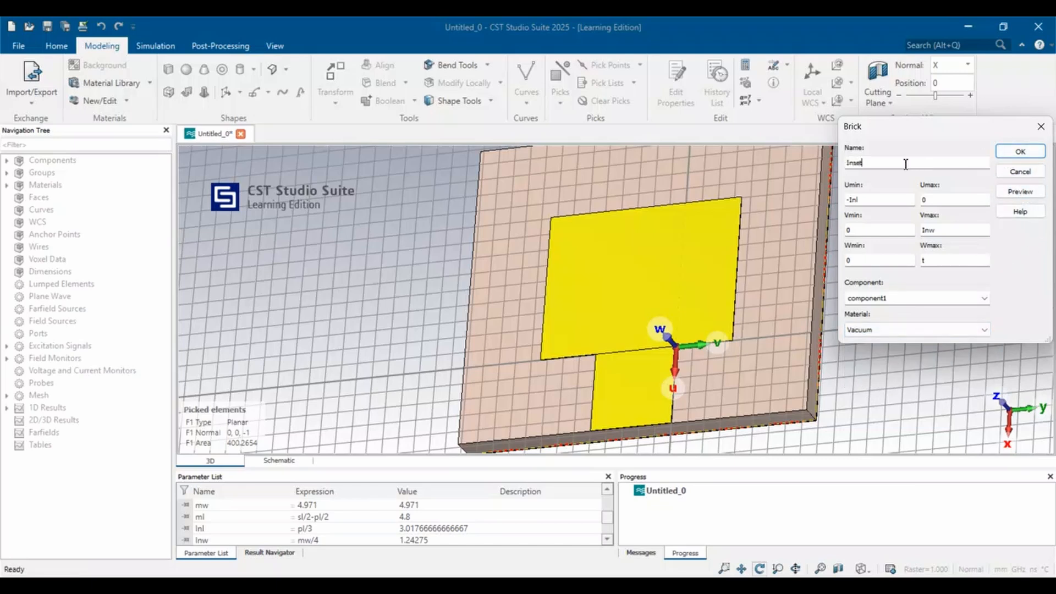
click(1029, 192)
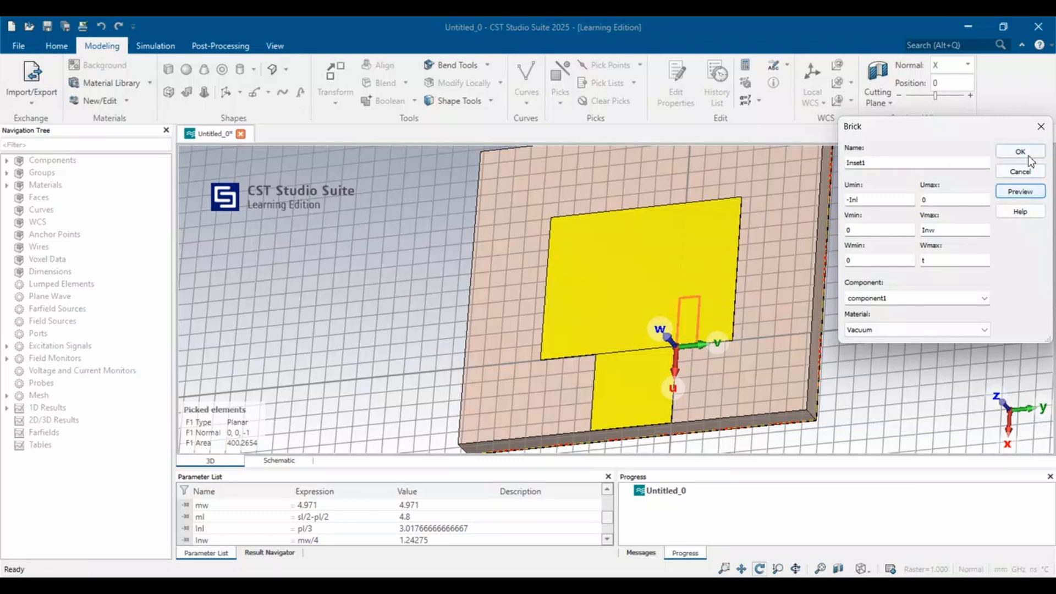
click(1023, 151)
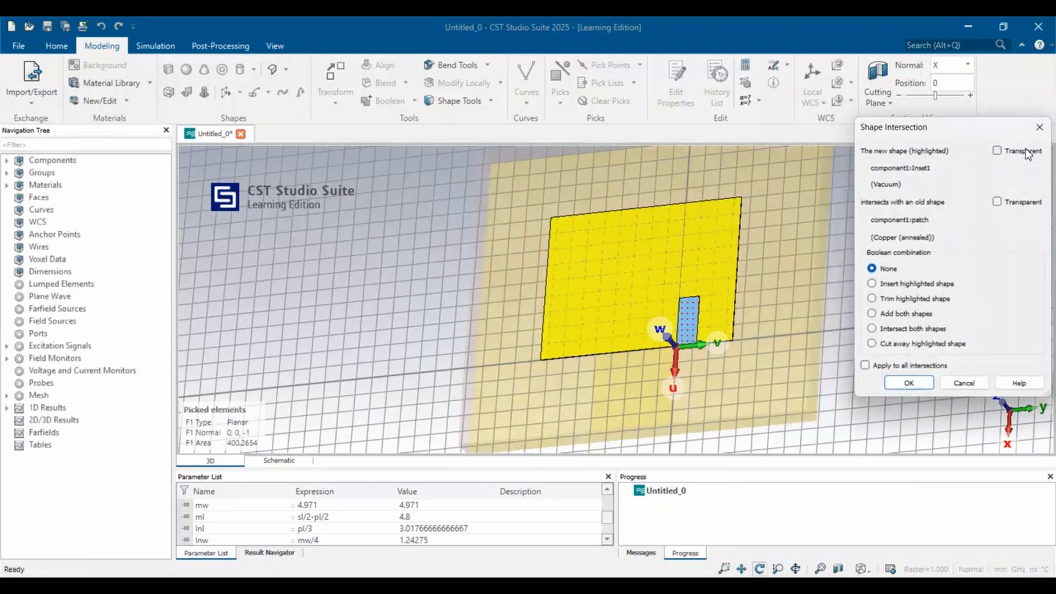
click(910, 346)
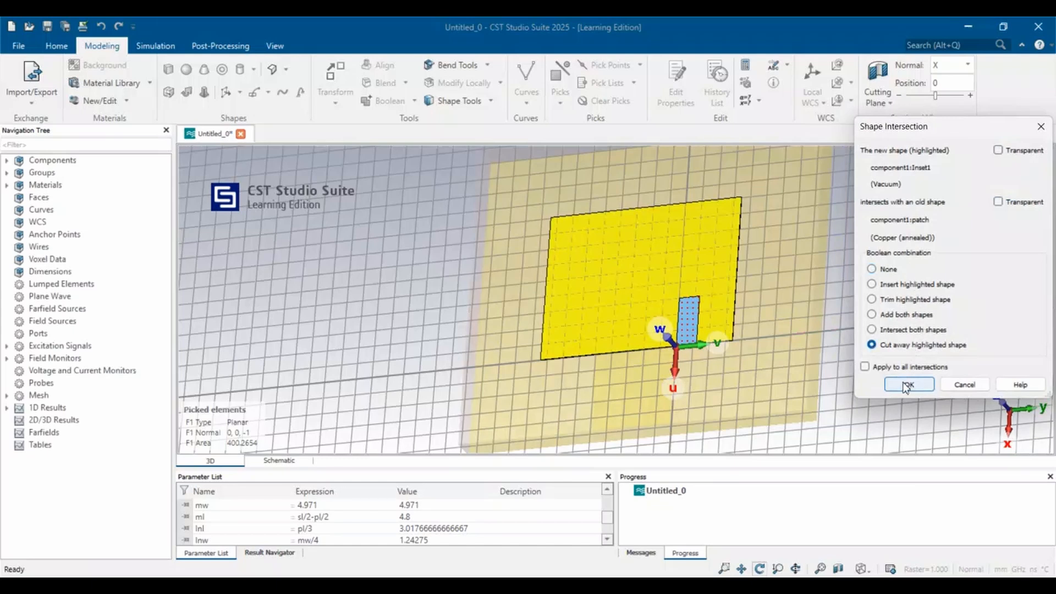
click(905, 385)
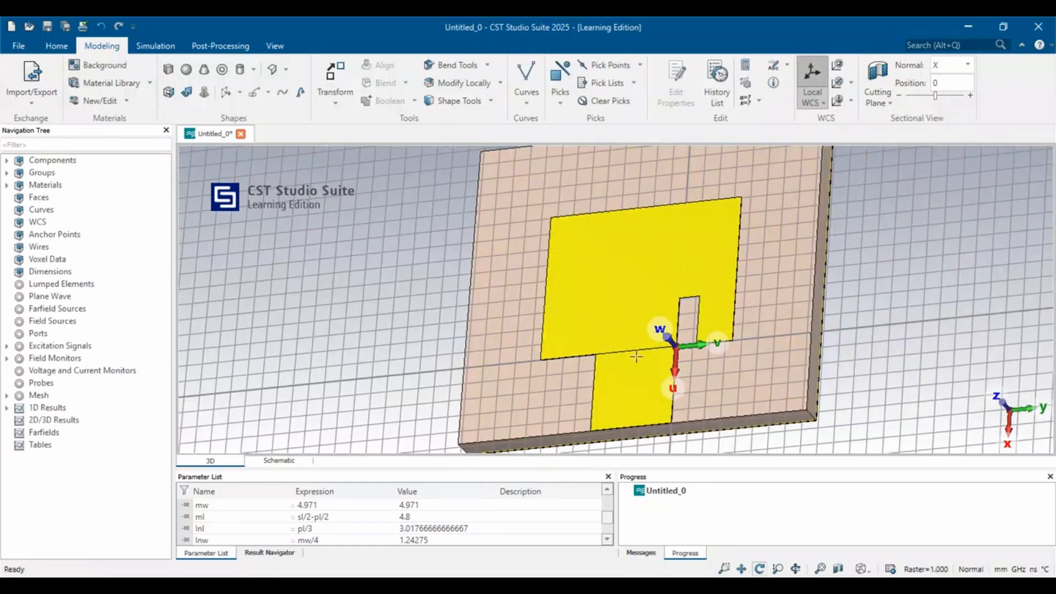
Step: Move the local WCS by -mw in V to the feed line's opposite corner at the patch edge
click(837, 65)
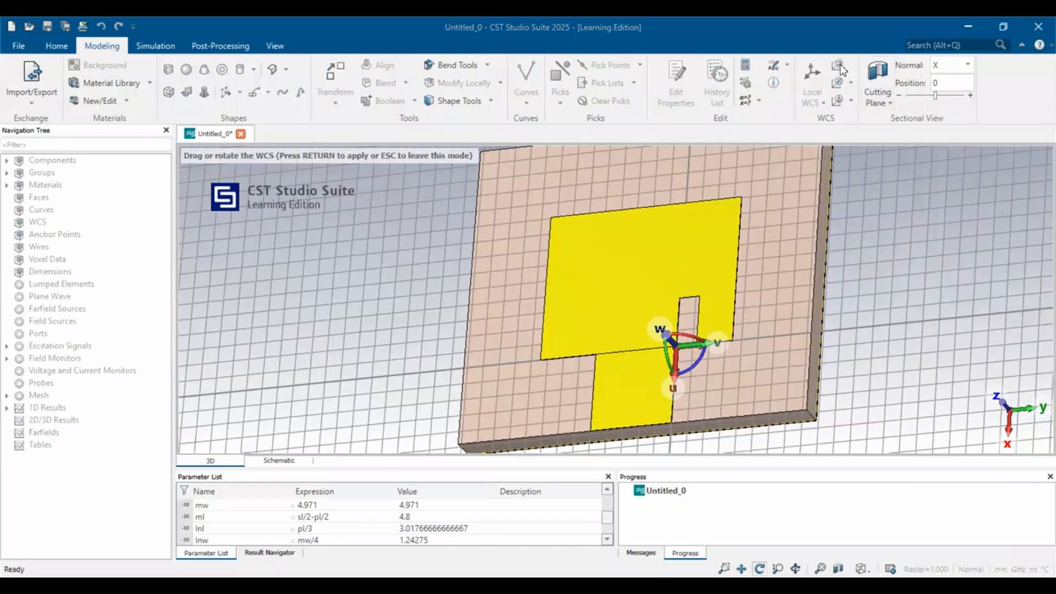
click(917, 223)
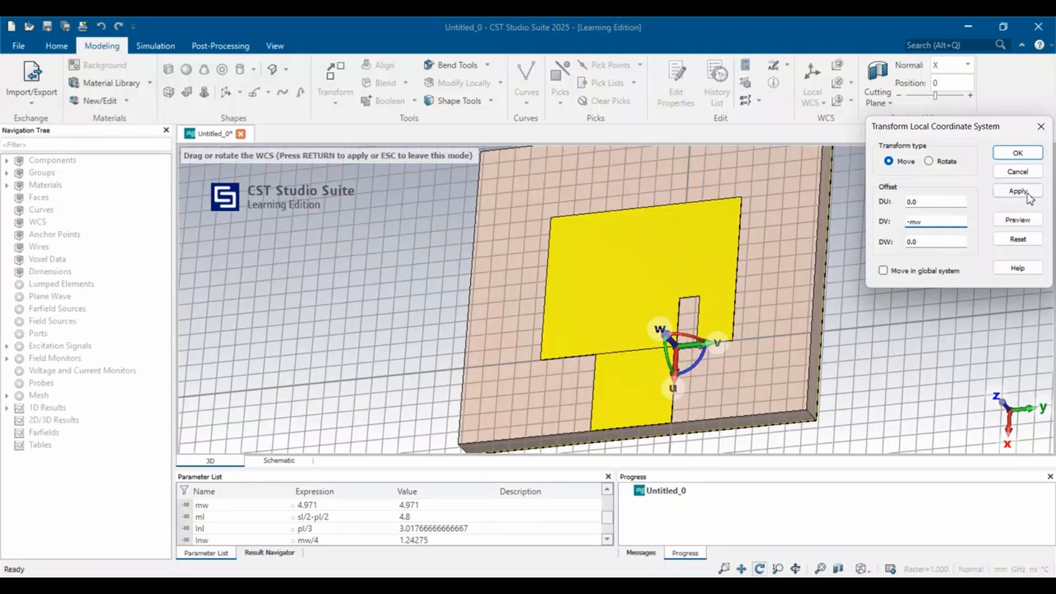
click(1026, 219)
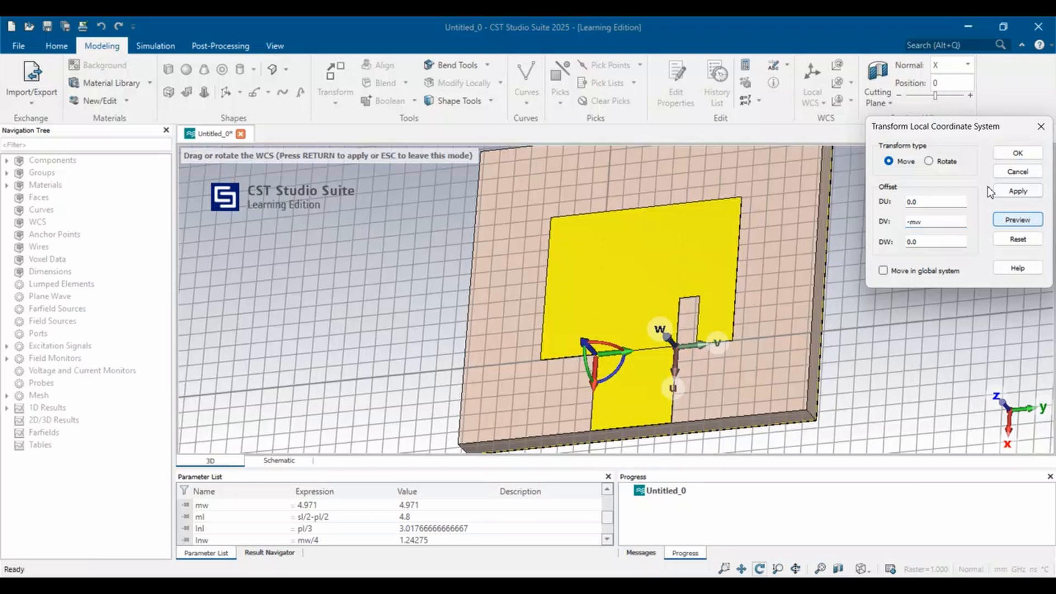
click(1017, 153)
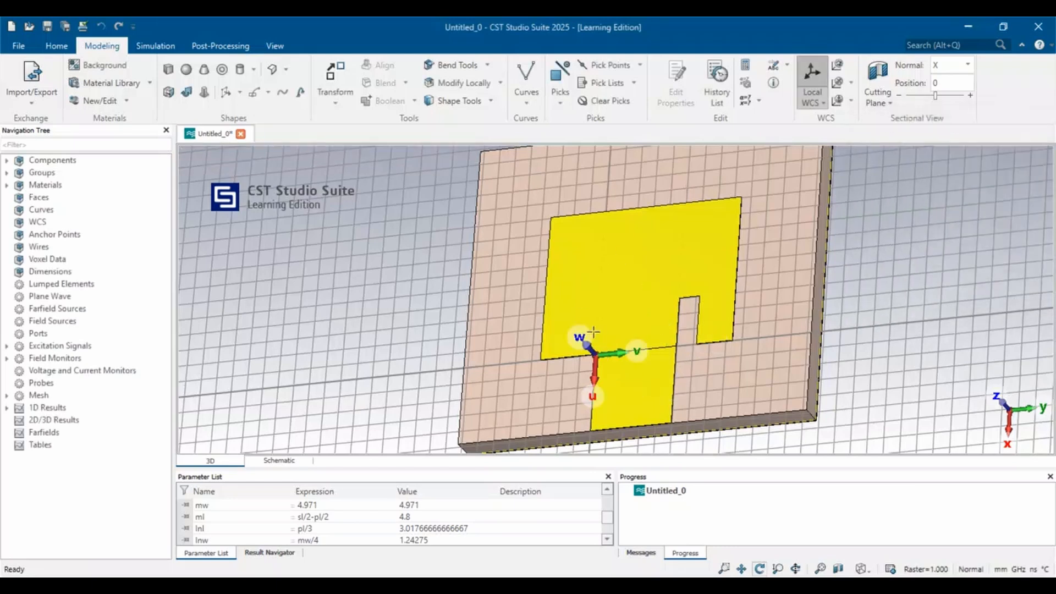
Step: Start a second notch brick named Inset2 and set its U extents to -Inl and 0
click(169, 68)
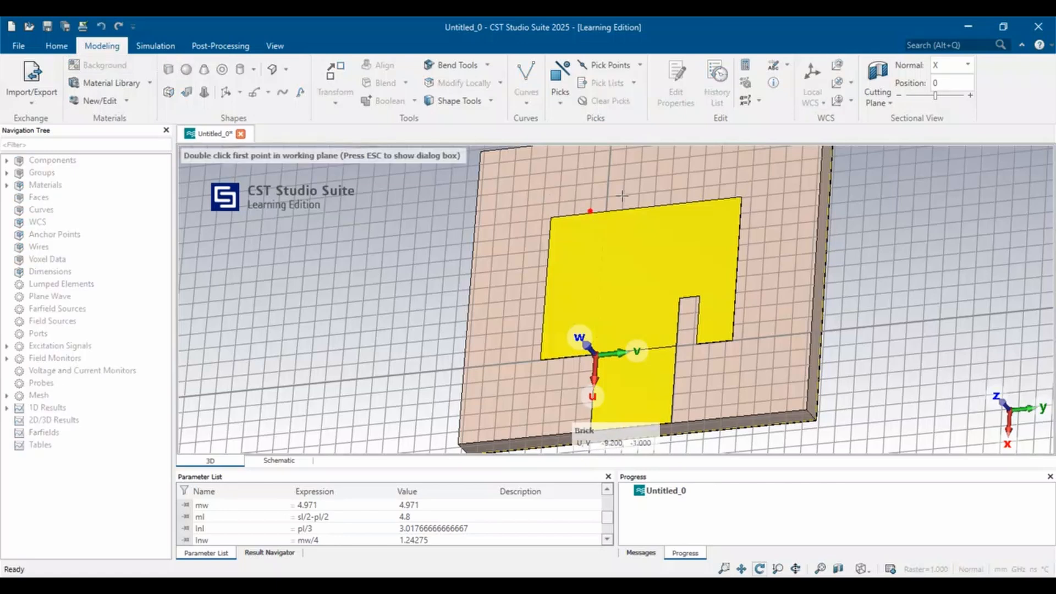
double_click(638, 180)
key(Escape)
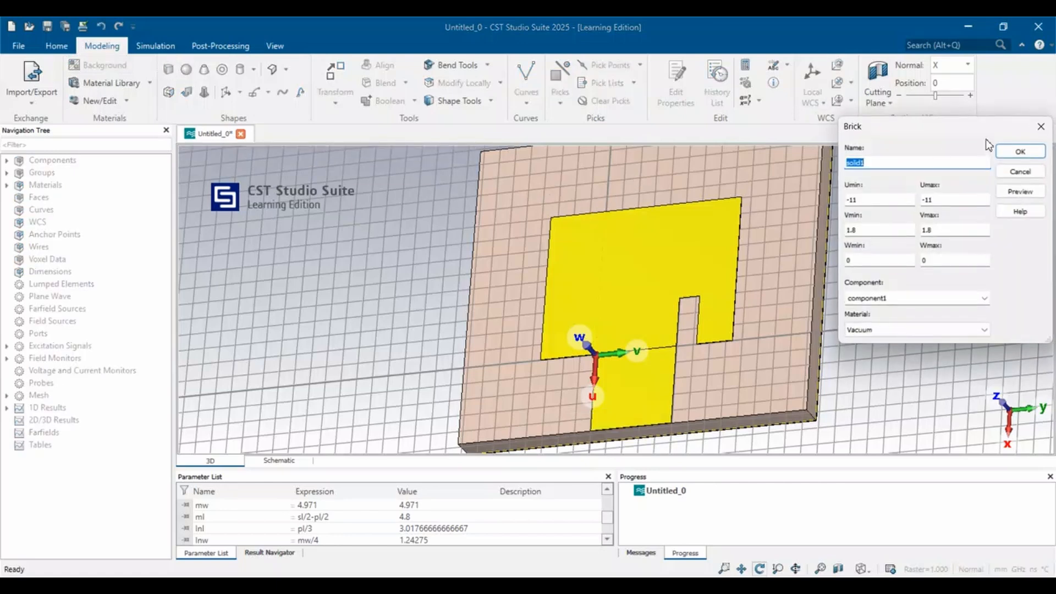
key(BackSpace)
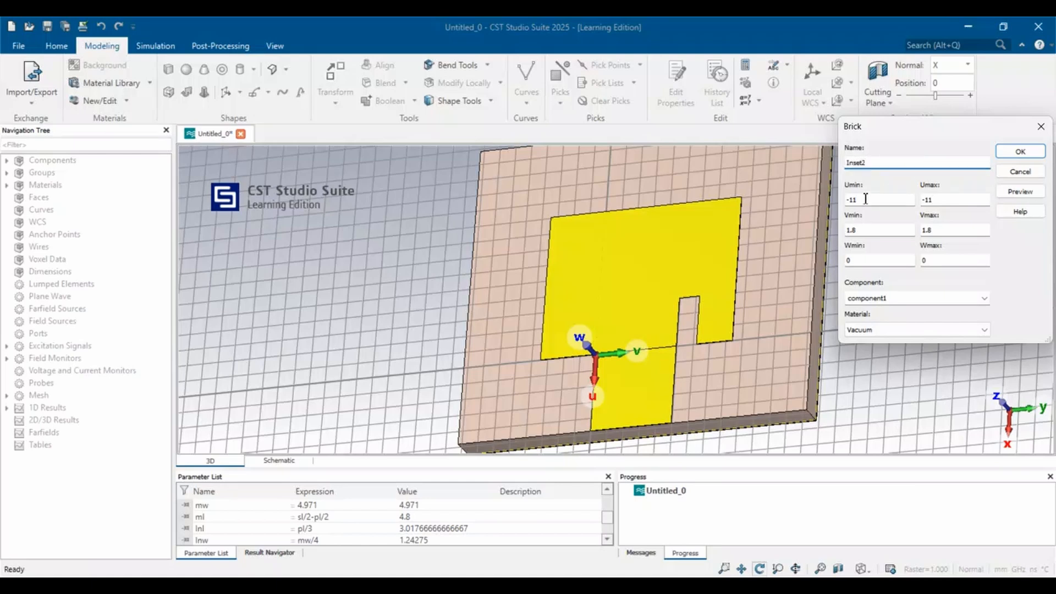
click(866, 203)
text(lnl)
click(939, 201)
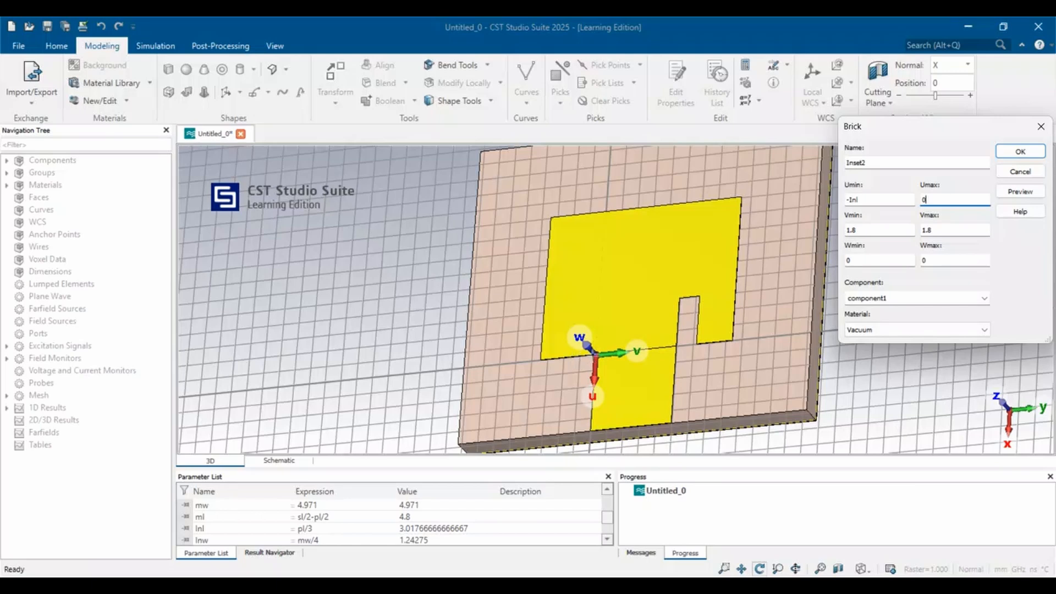
Step: Set the Inset2 brick's V extents to -Inw and 0 and its Wmax to t
click(871, 230)
text(-lnw)
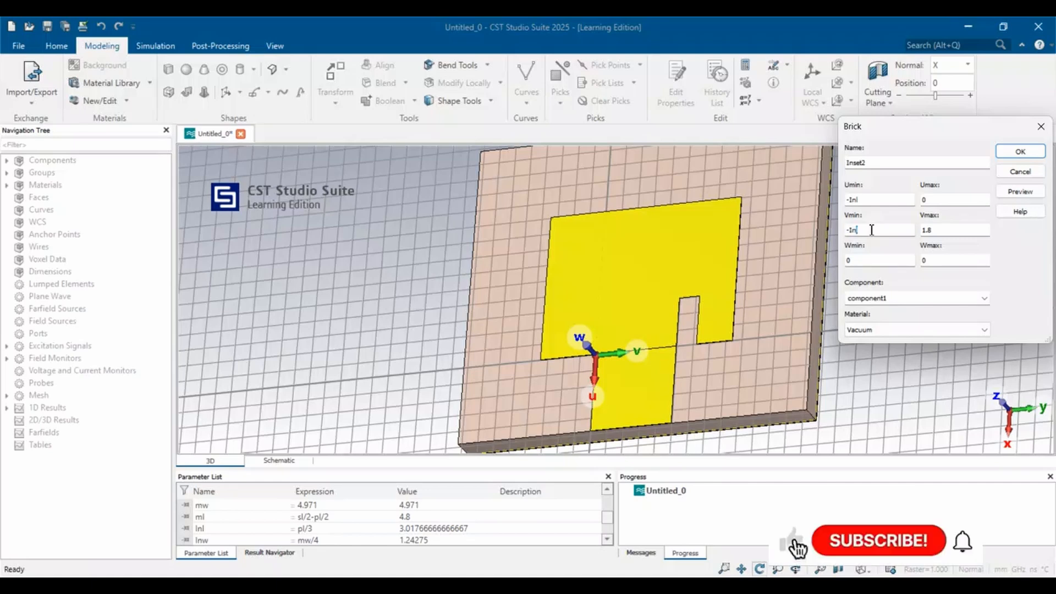
click(953, 231)
key(BackSpace)
key(BackSpace)
key(BackSpace)
text(0)
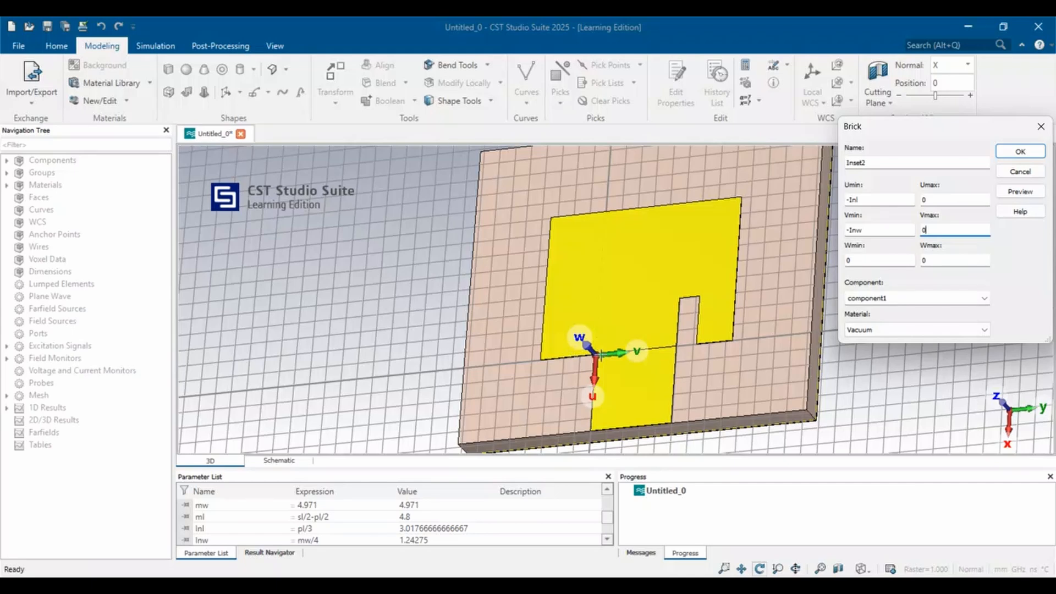
click(937, 258)
text(t)
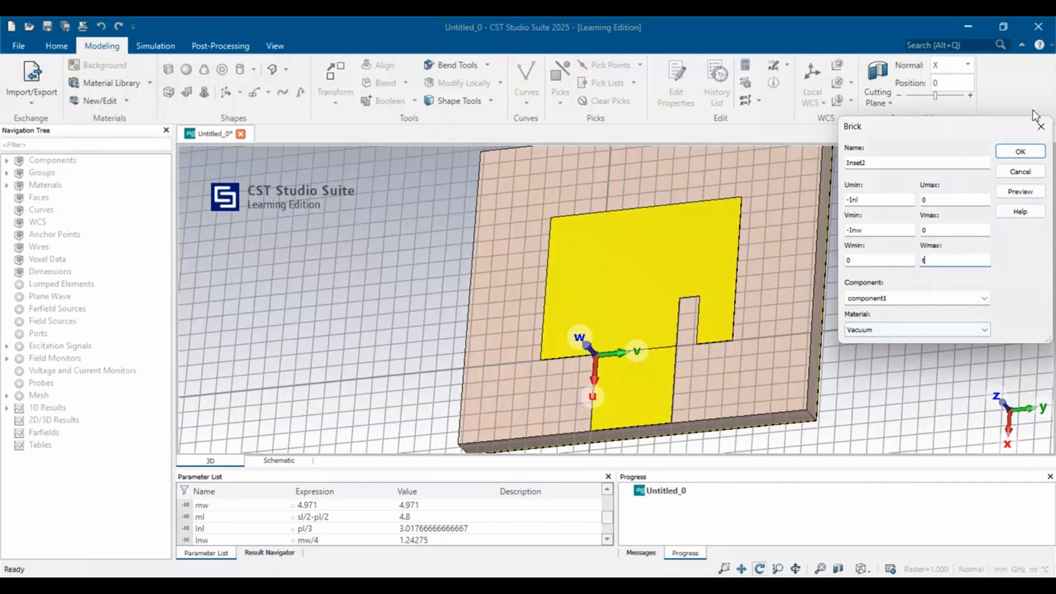
Step: Preview and create the Inset2 Vacuum brick, cutting it away from the patch
click(1026, 191)
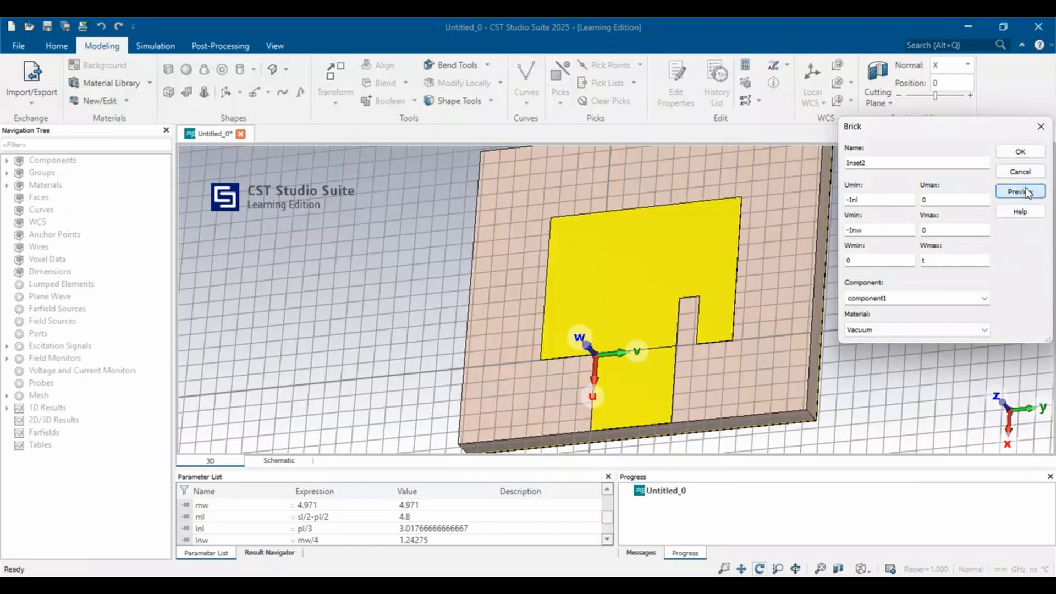
click(1030, 153)
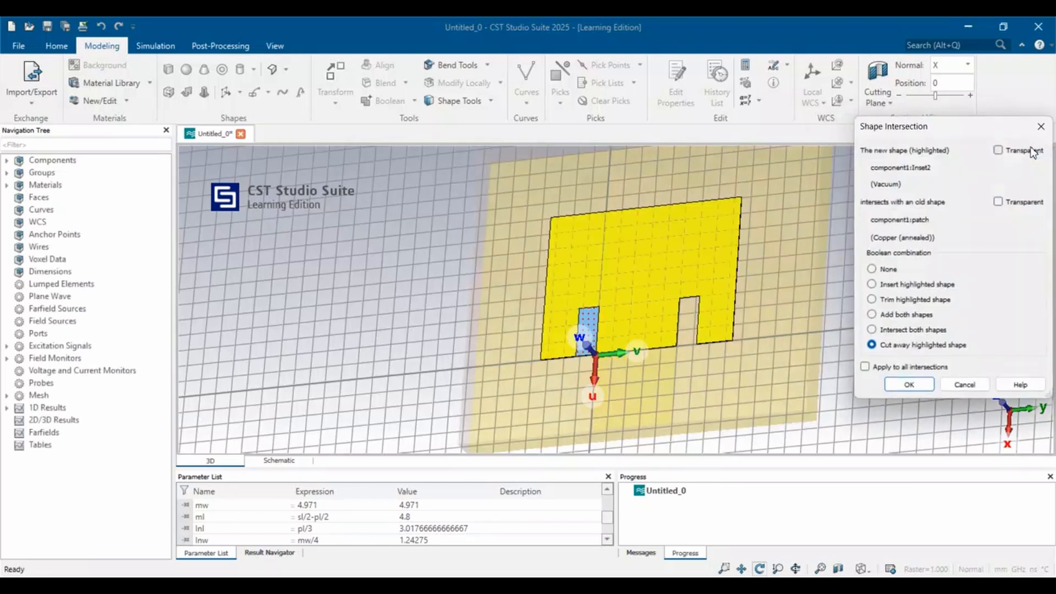
click(907, 386)
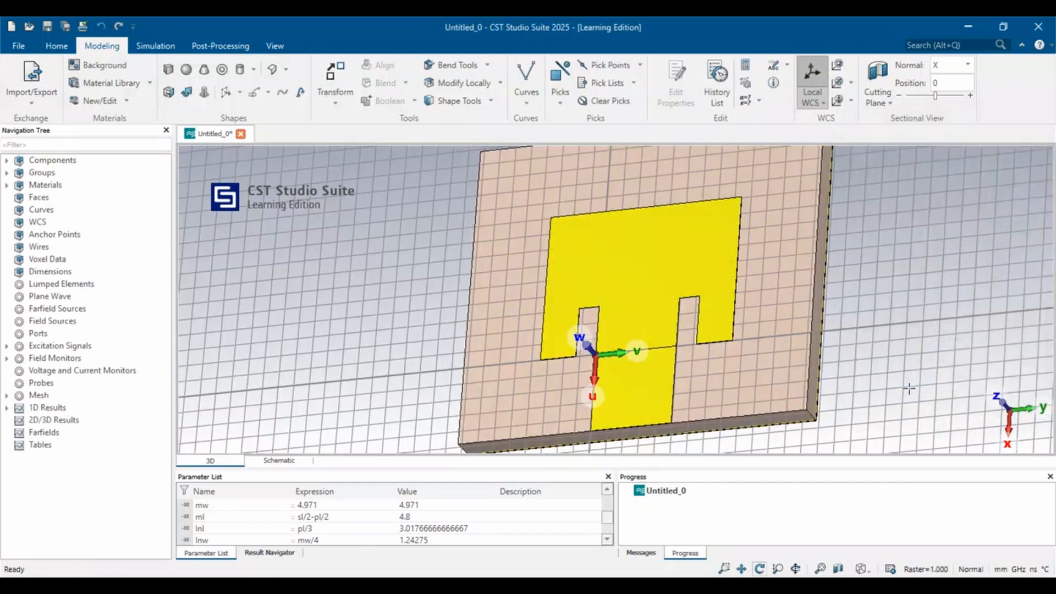
Step: Pick the thin end face of the microstrip feed line at the substrate's edge
scroll(605, 398, up, 5)
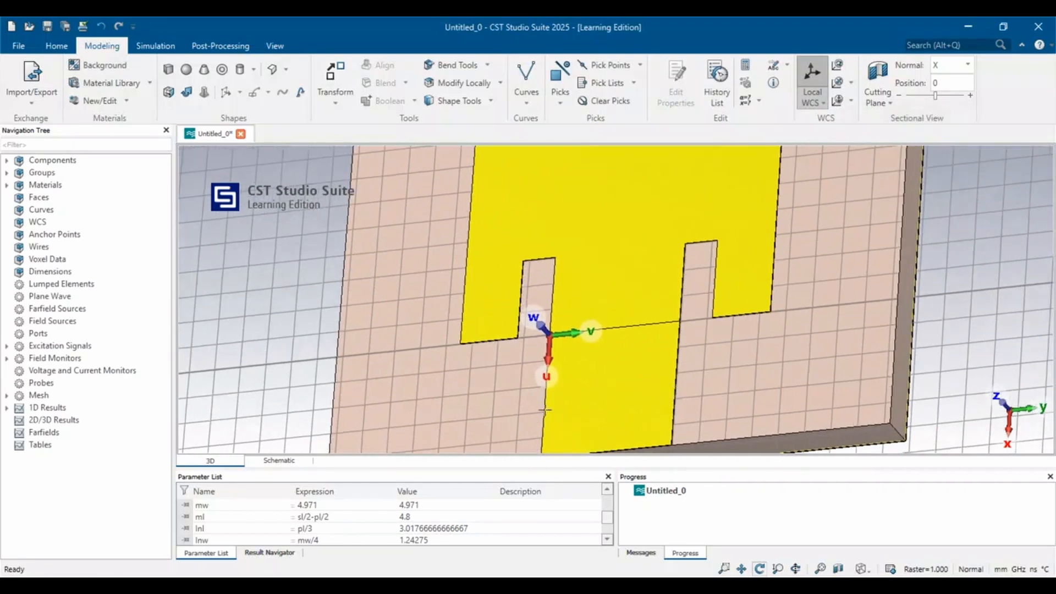
drag(530, 412, 505, 304)
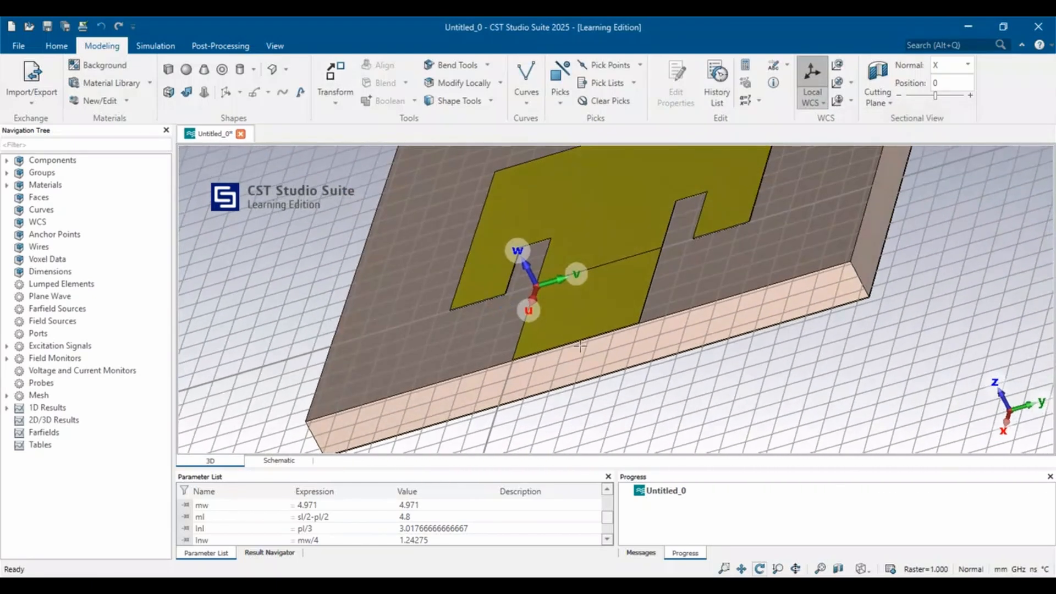
scroll(580, 345, up, 3)
mouse_move(617, 303)
mouse_down()
mouse_move(745, 304)
mouse_move(625, 283)
mouse_move(603, 302)
mouse_move(612, 304)
mouse_up()
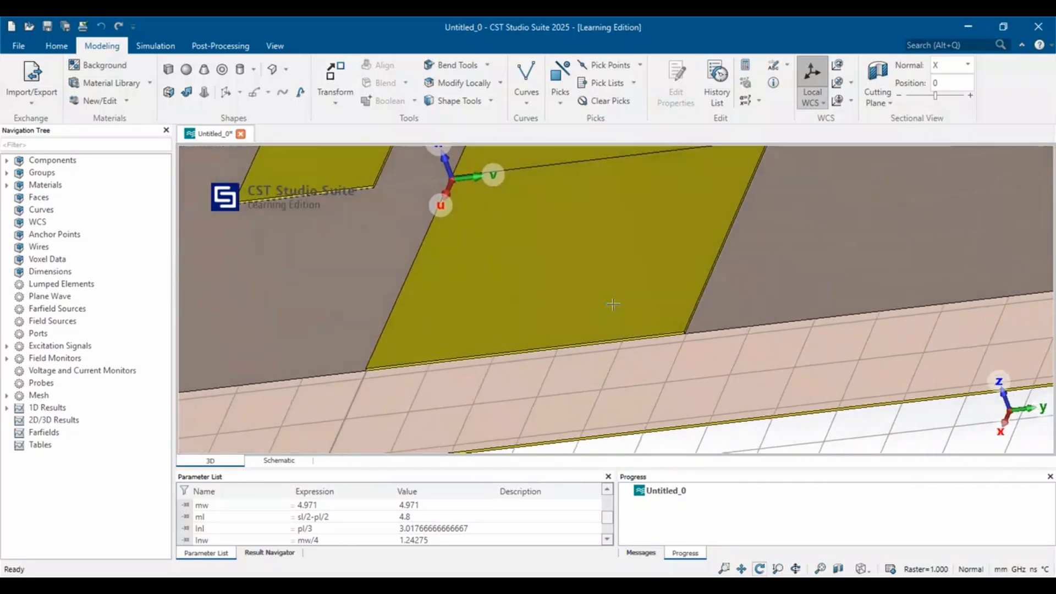
scroll(612, 304, up, 2)
scroll(568, 282, up, 2)
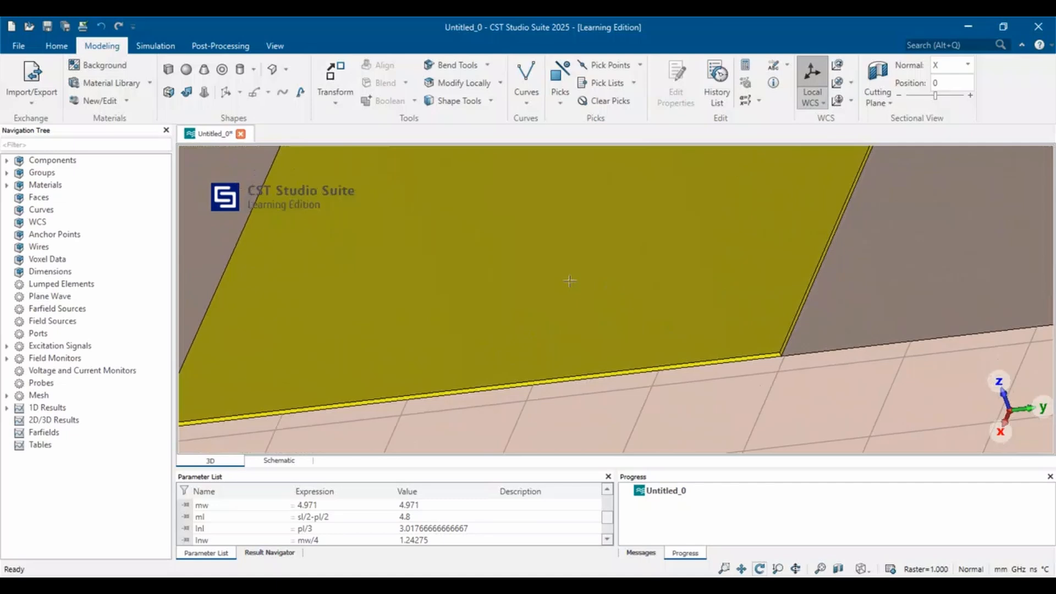
click(561, 101)
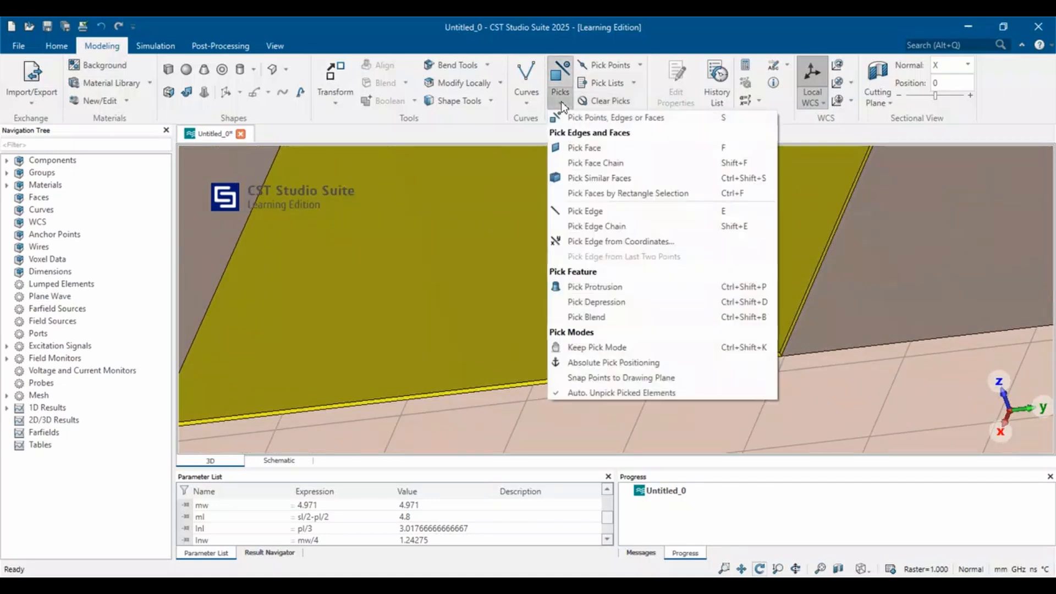
click(574, 149)
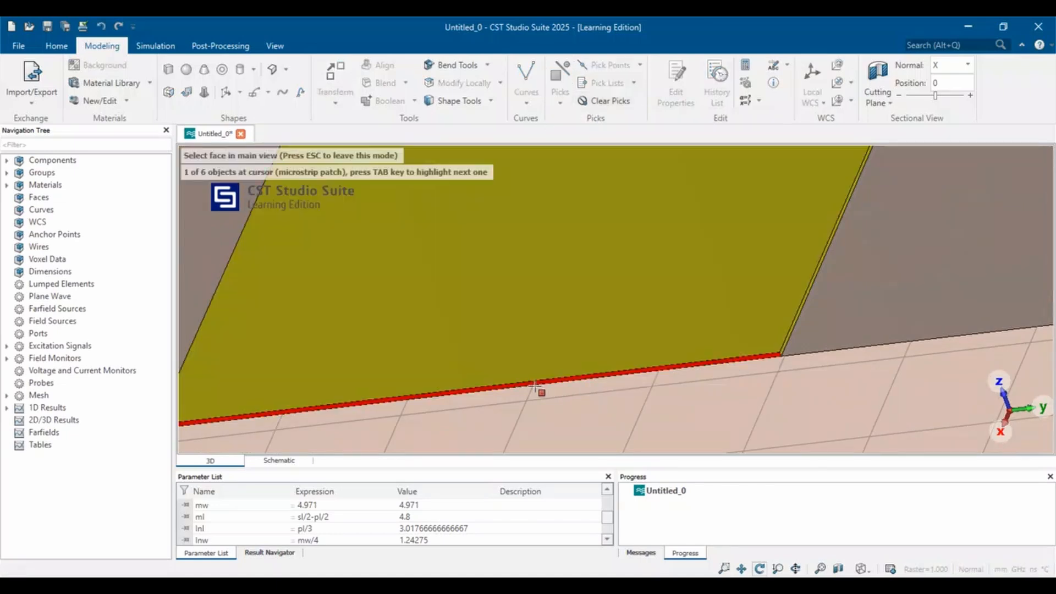
click(535, 385)
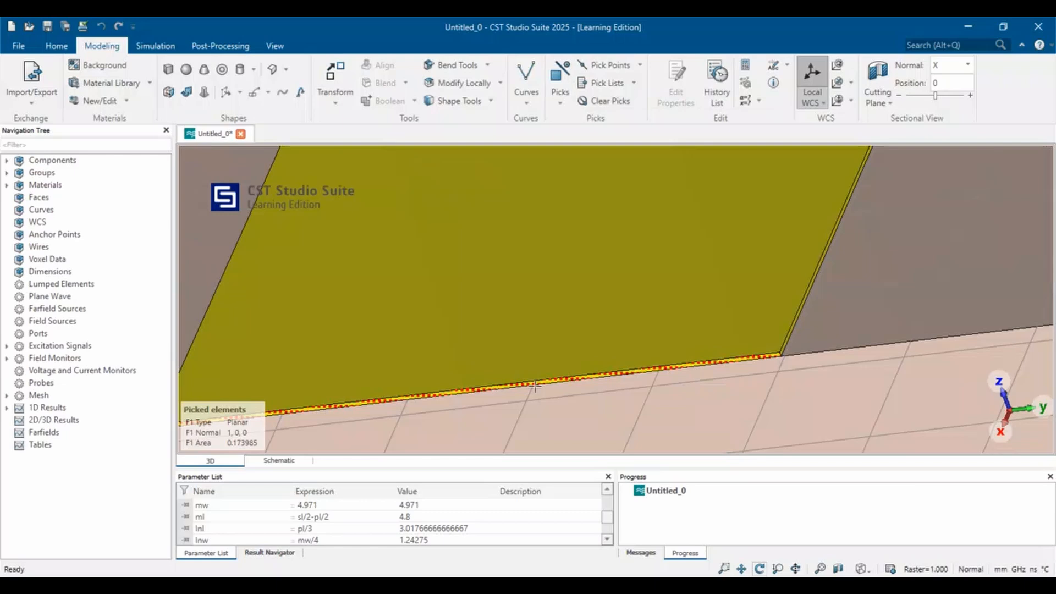
Step: Run the port extension coefficient macro to calculate k for the microstrip with W 4.971 mm, h 1.6 mm and Er 2.2
click(57, 46)
click(813, 91)
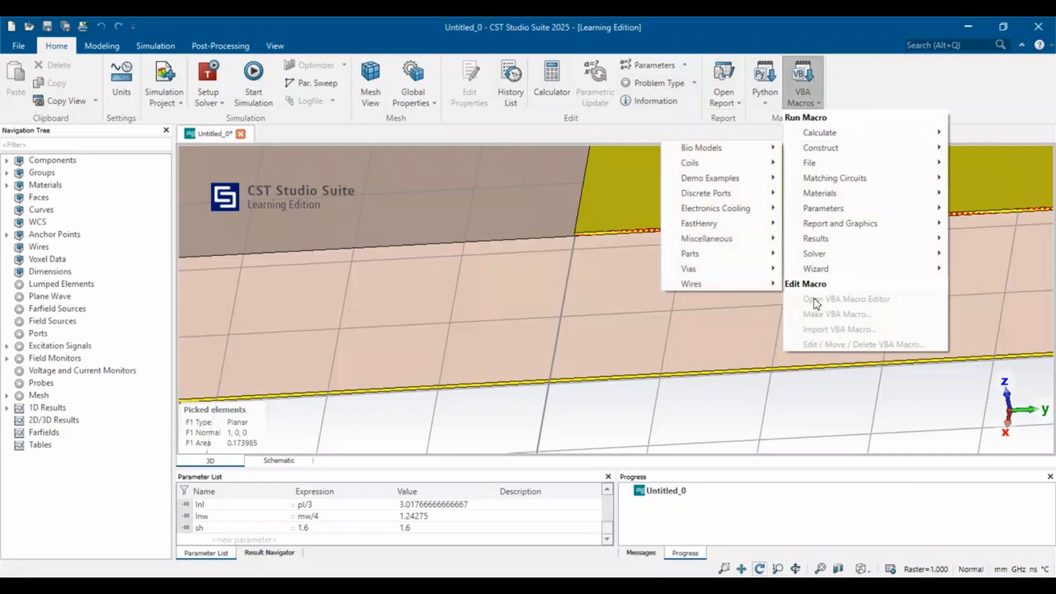
mouse_move(815, 256)
mouse_move(696, 406)
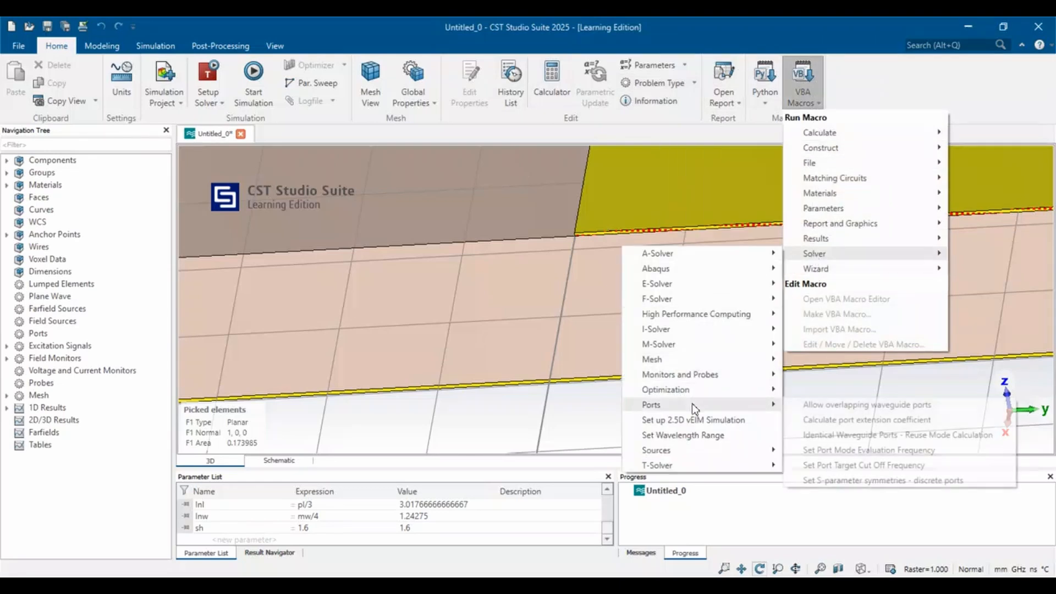
click(817, 420)
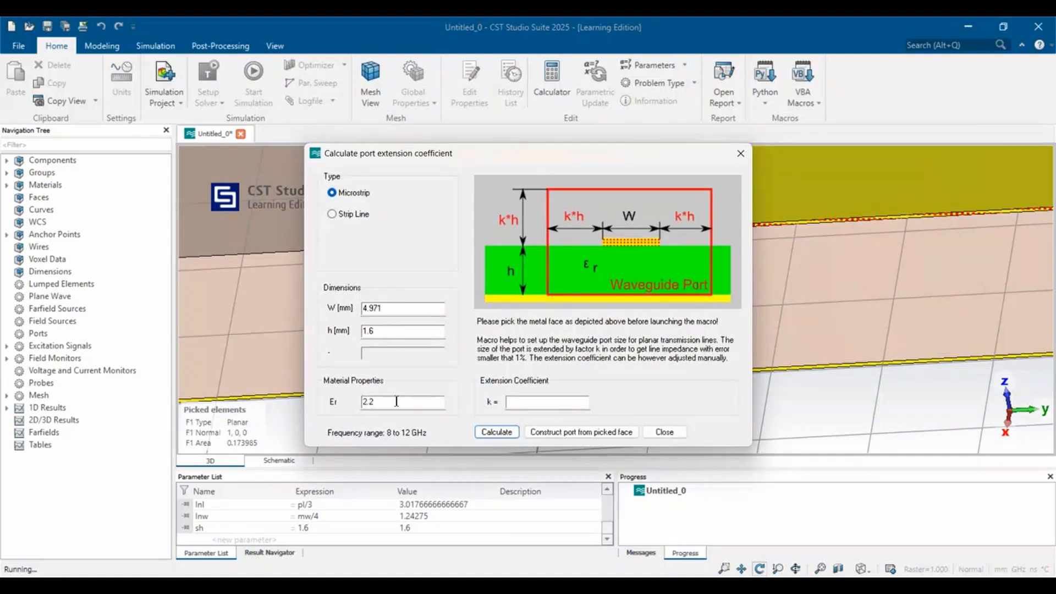
click(514, 401)
click(498, 431)
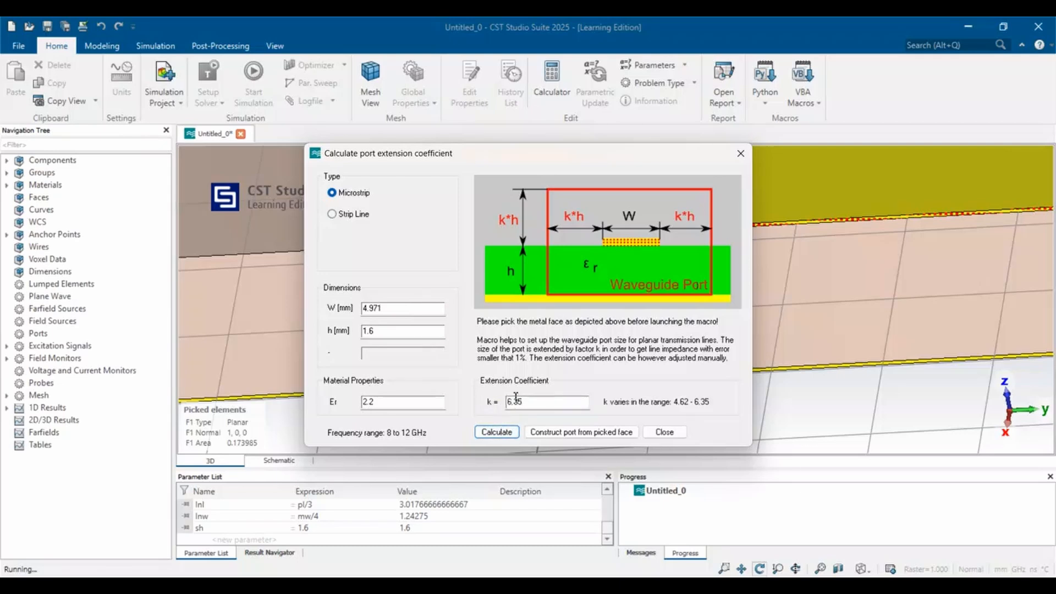
click(741, 153)
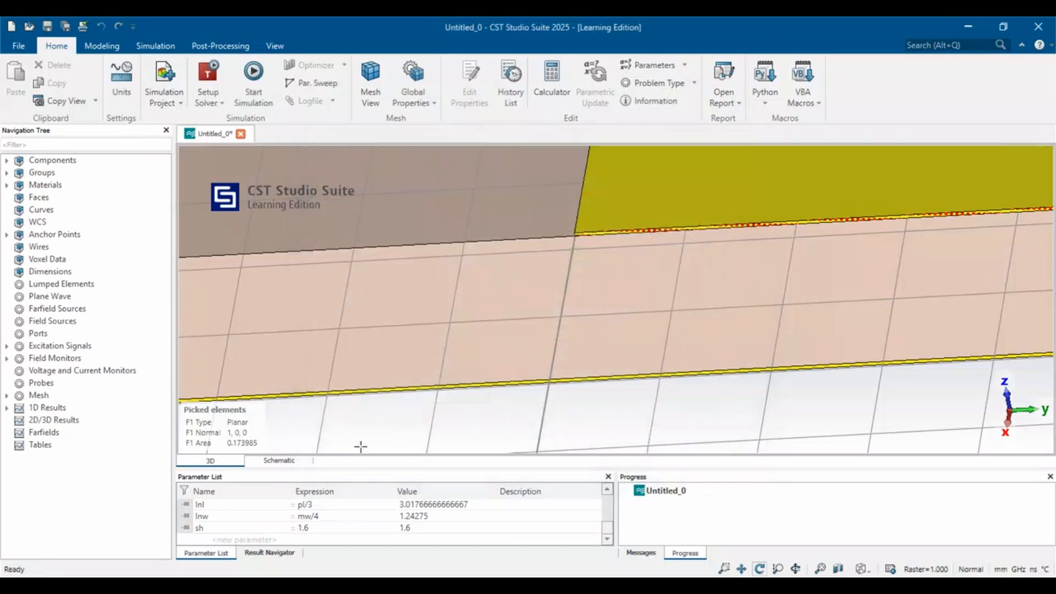
Step: Add a new parameter k to the parameter list with the value 6.35
click(247, 540)
click(307, 539)
click(307, 529)
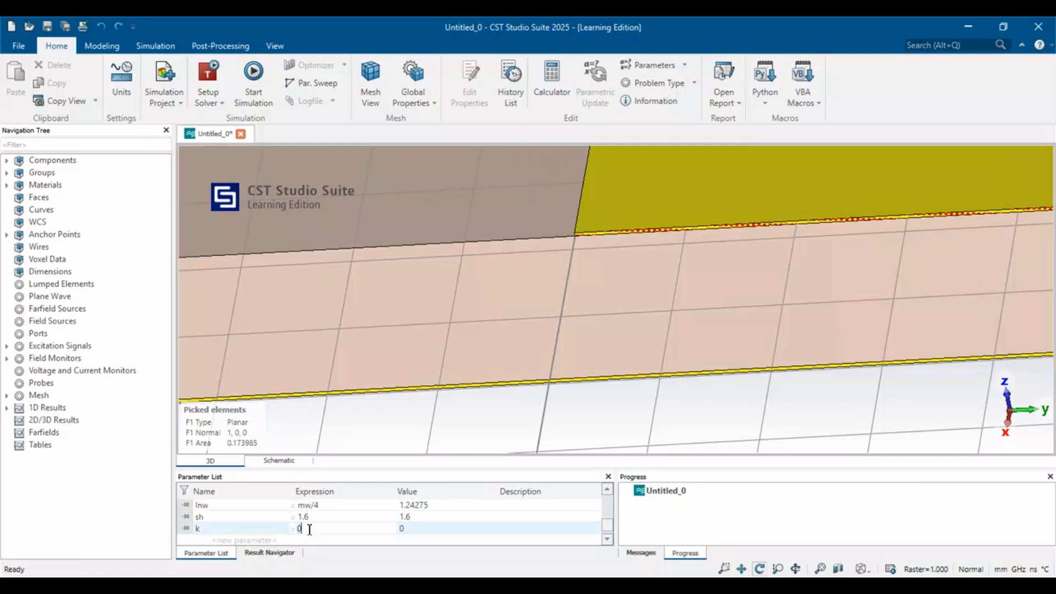
text(6.35)
key(Return)
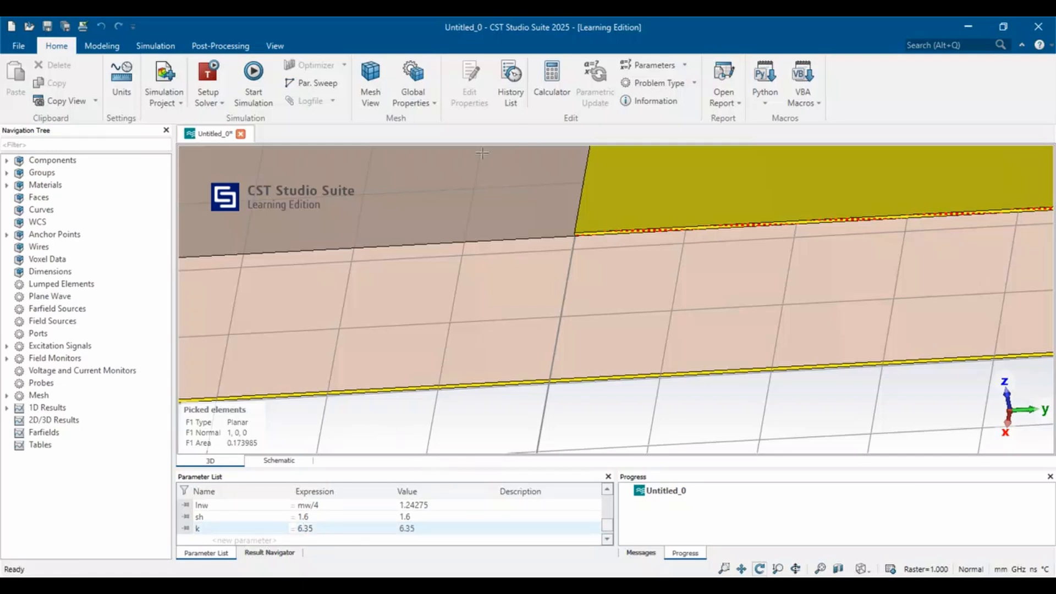
Step: Start a waveguide port from the picked feed face and extend its Ymin and Ymax by sh*k each
click(136, 46)
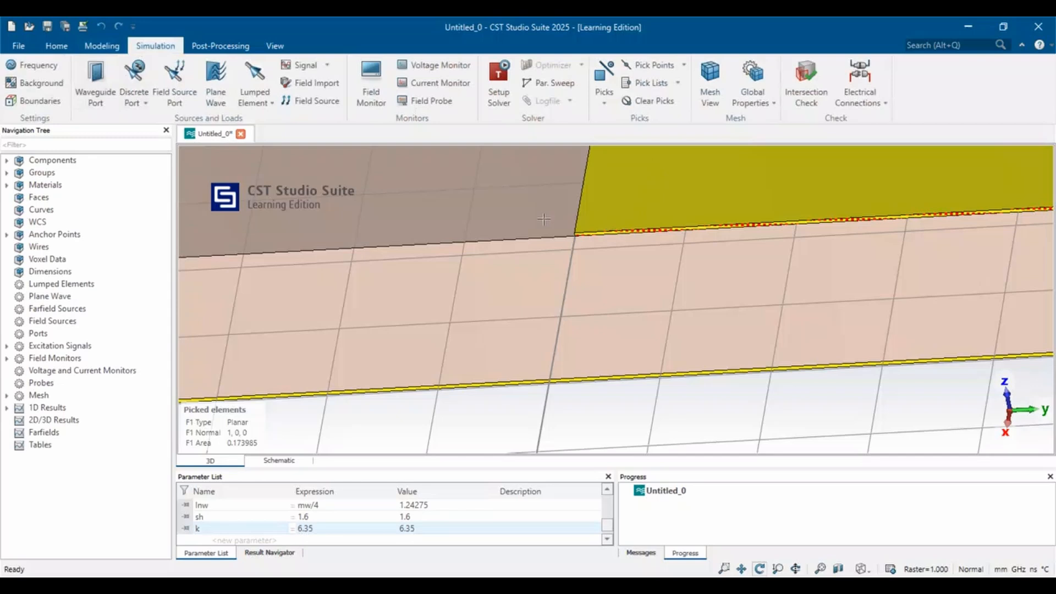
click(95, 83)
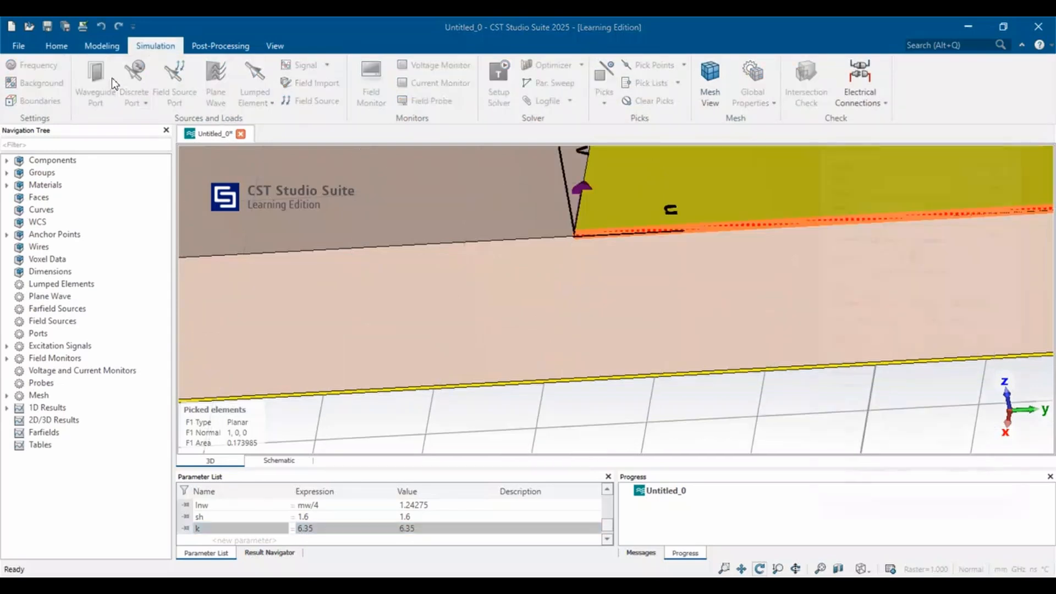
drag(907, 330, 876, 330)
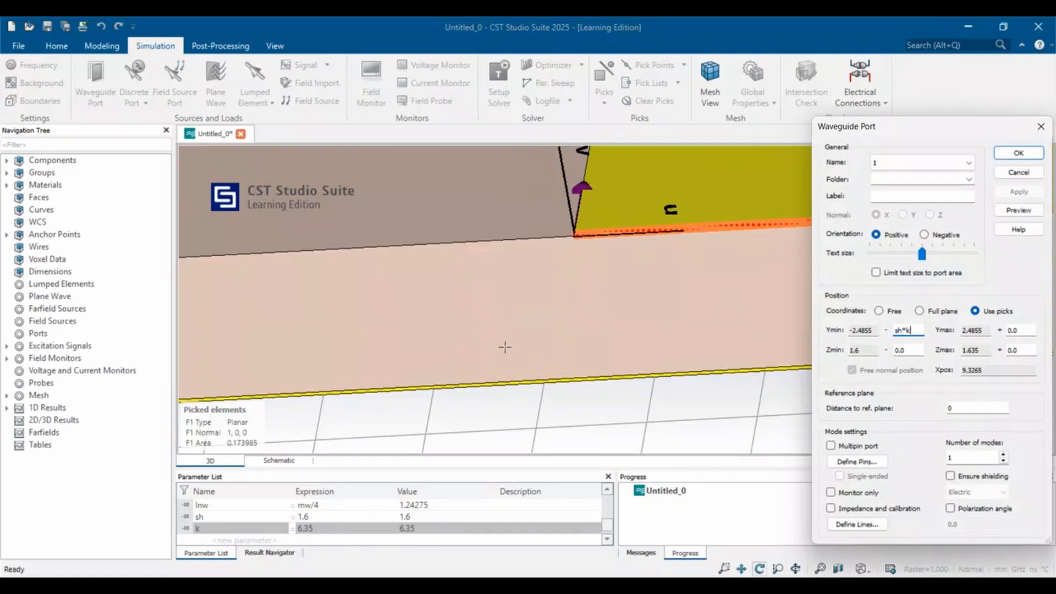
text(sh*k)
scroll(504, 347, down, 5)
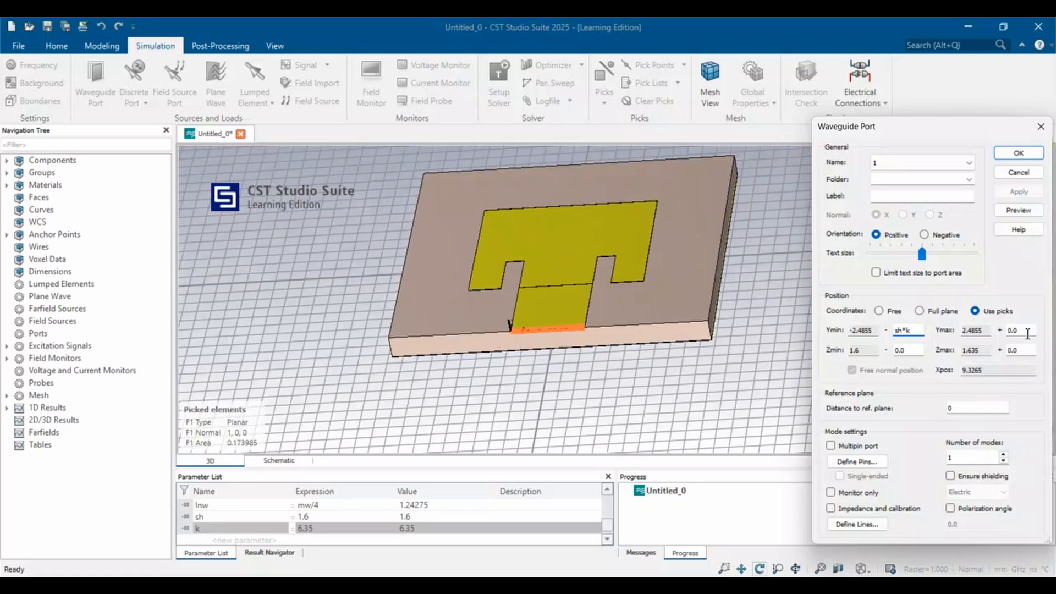
click(1016, 330)
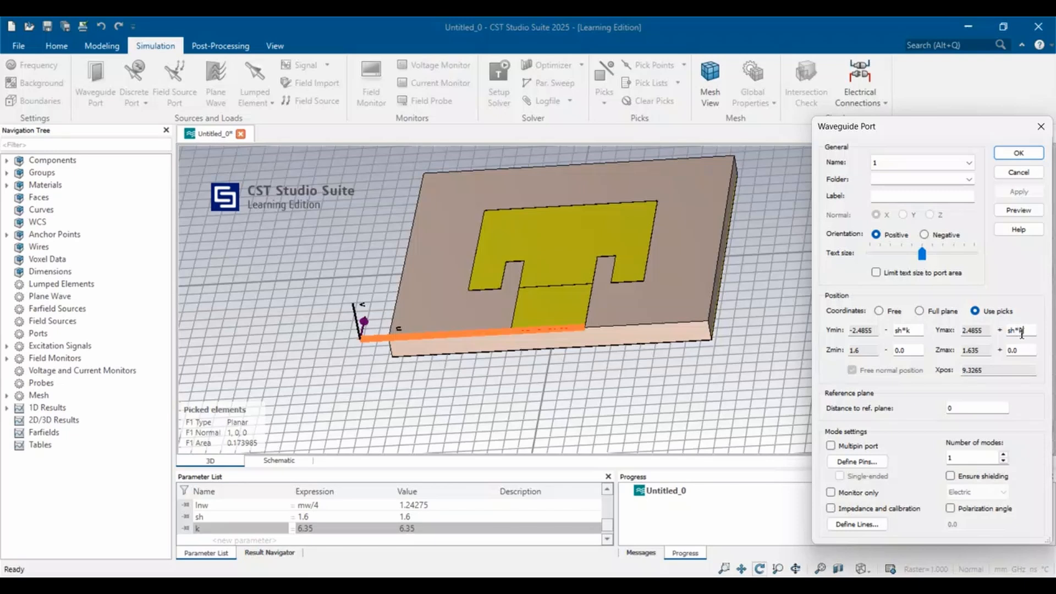
text(sh*k)
Step: Extend the port's Zmax by sh*k and its Zmin by sh, and create waveguide port 1
click(1006, 351)
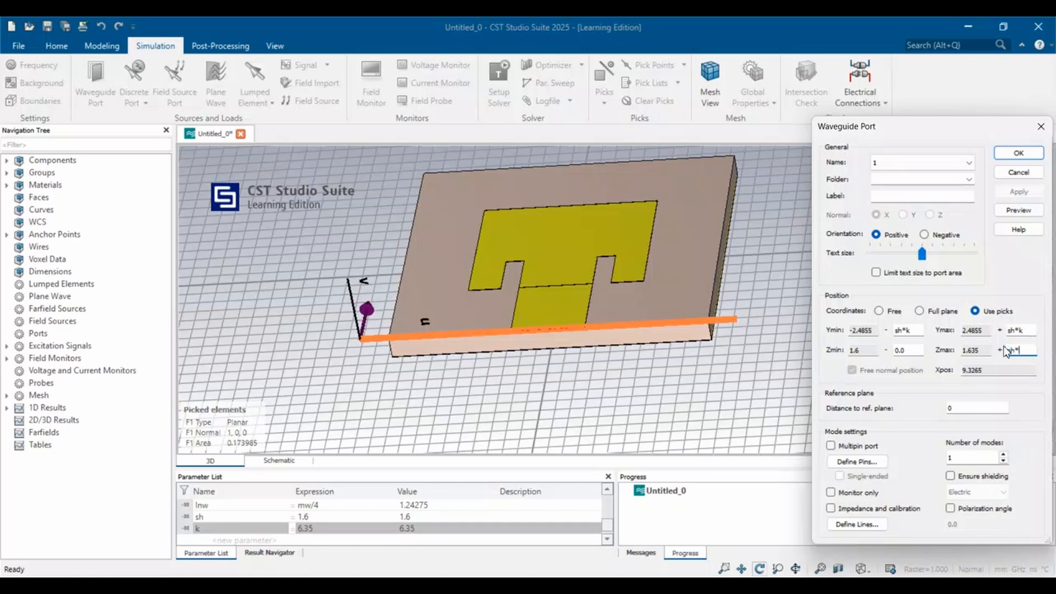
click(910, 347)
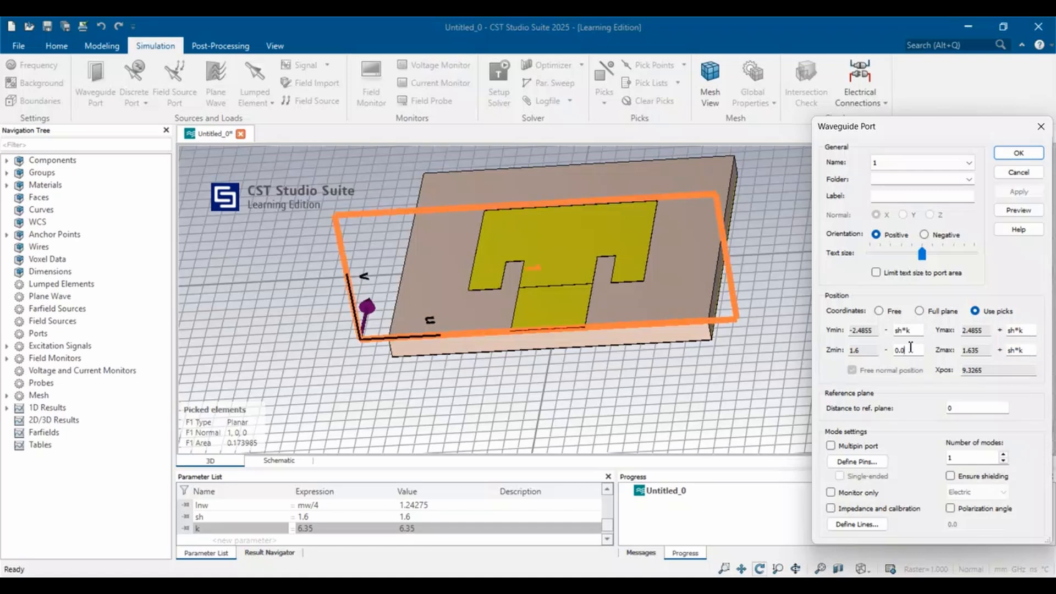
drag(910, 353, 893, 354)
text(sh)
key(Return)
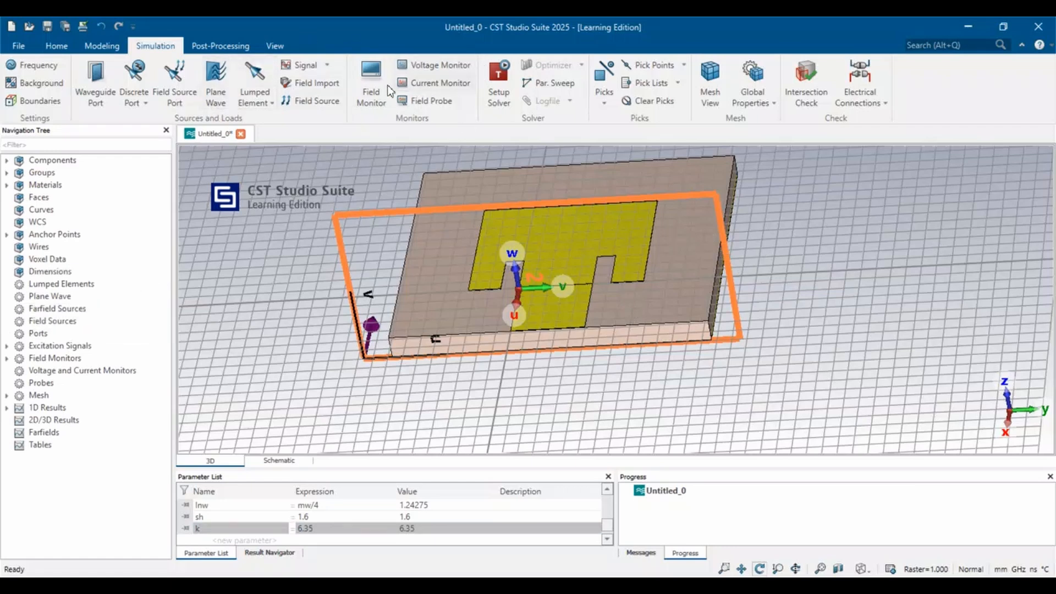
click(113, 81)
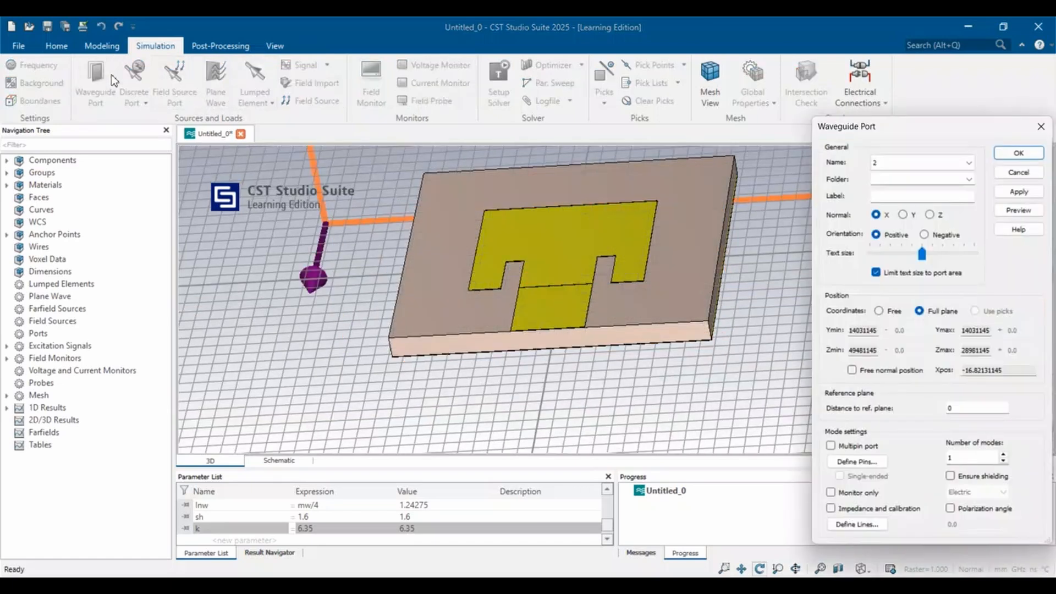
scroll(398, 224, down, 4)
scroll(398, 223, up, 1)
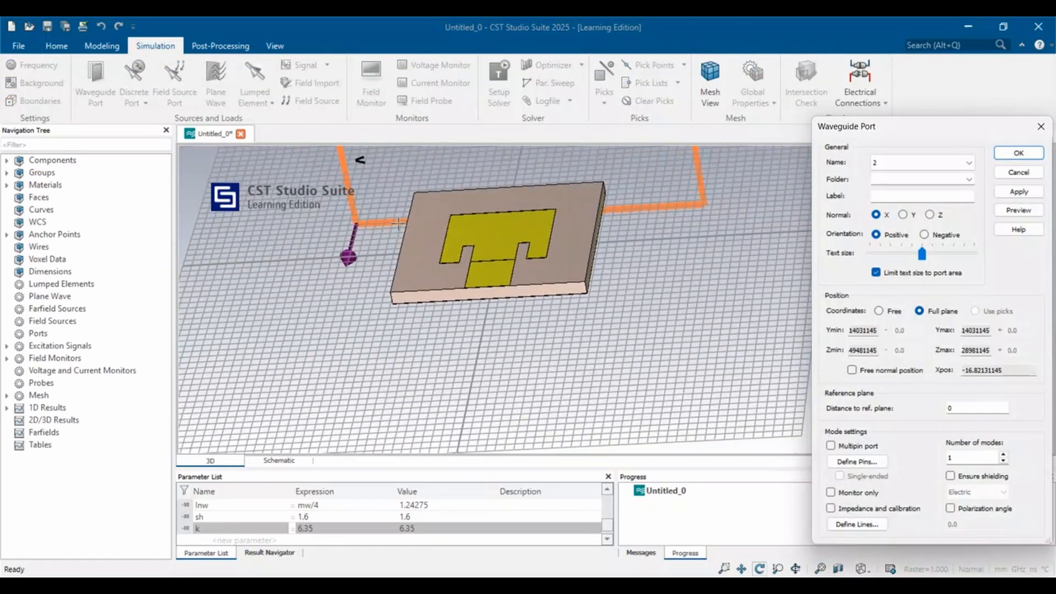
key(Return)
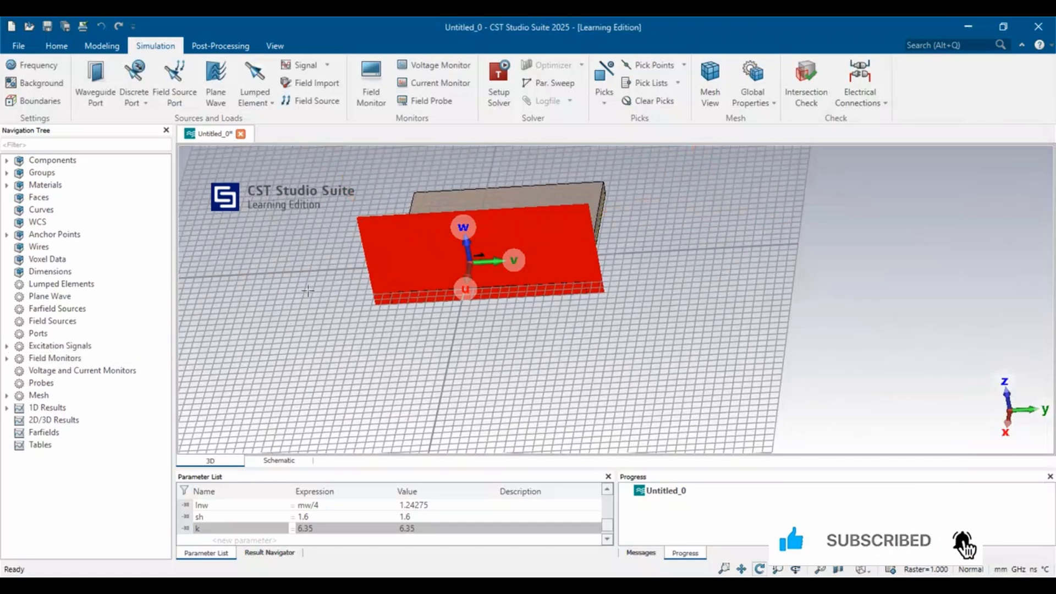
Step: Set the time domain solver to normalize the S-parameters to a fixed 50 Ohm impedance and start the simulation
drag(362, 260, 240, 288)
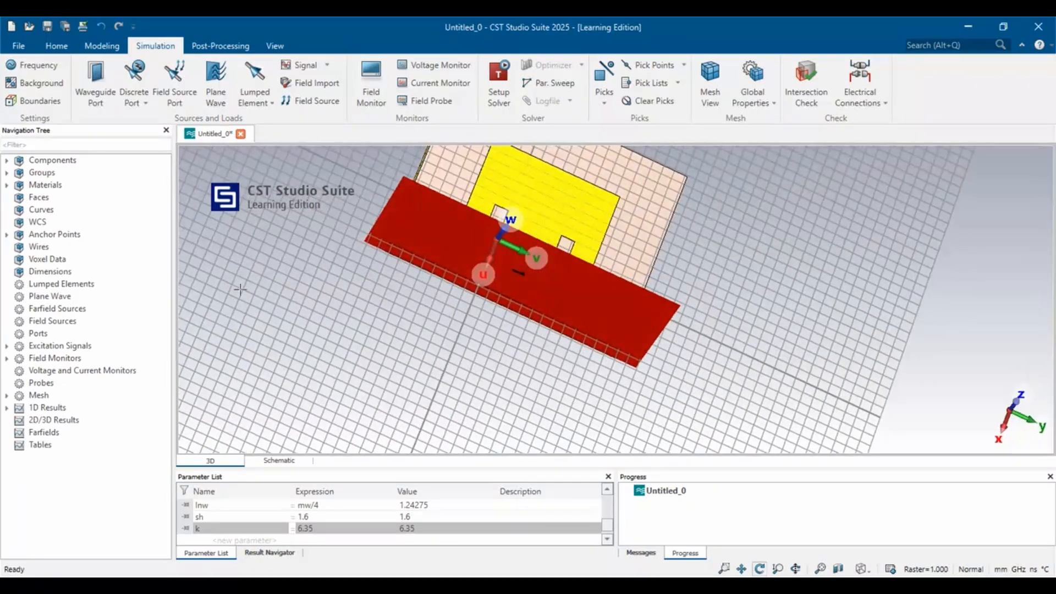
click(498, 76)
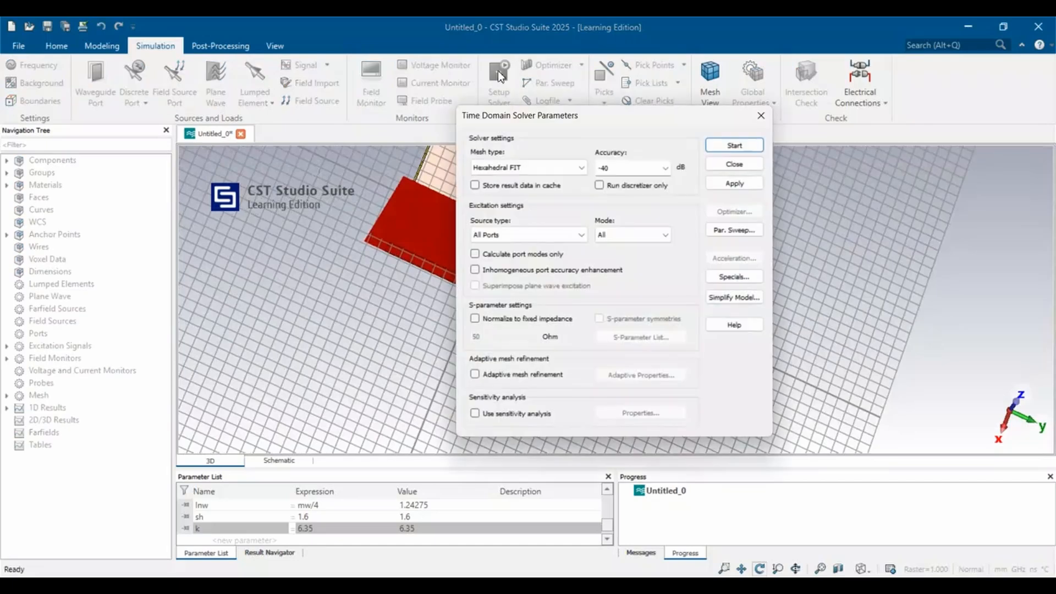
click(474, 319)
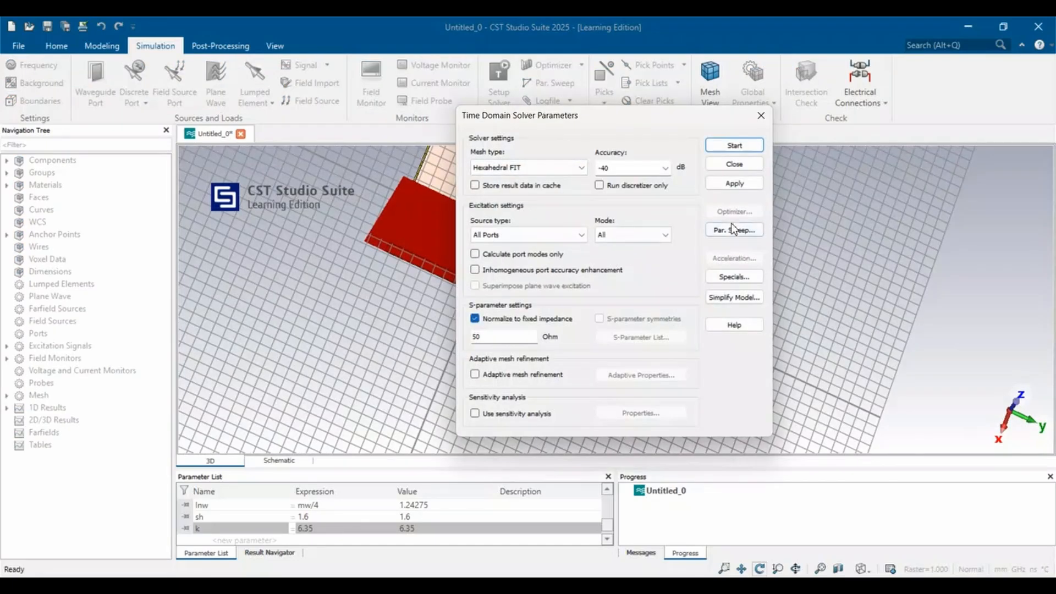
click(733, 146)
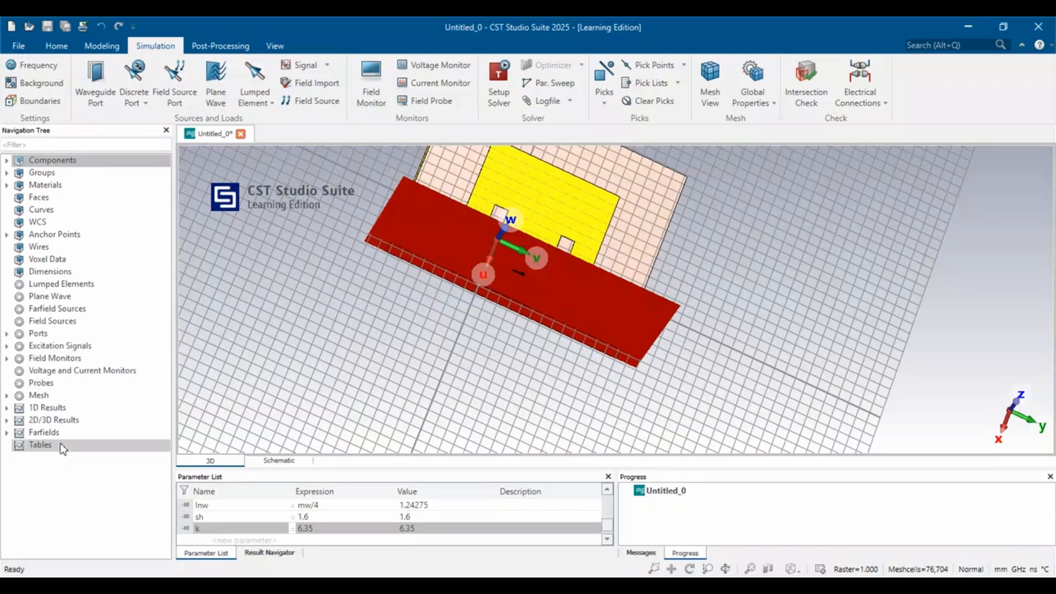
Step: Plot the S-Parameters from the 1D results and place a curve marker at the lowest point of the S1,1 curve
click(29, 411)
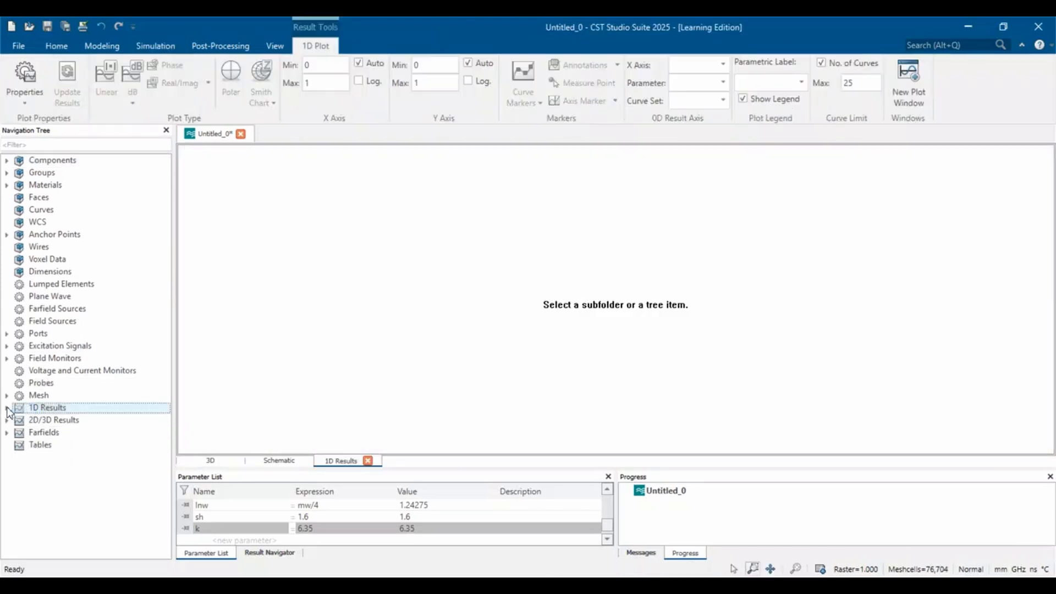
click(7, 408)
click(50, 433)
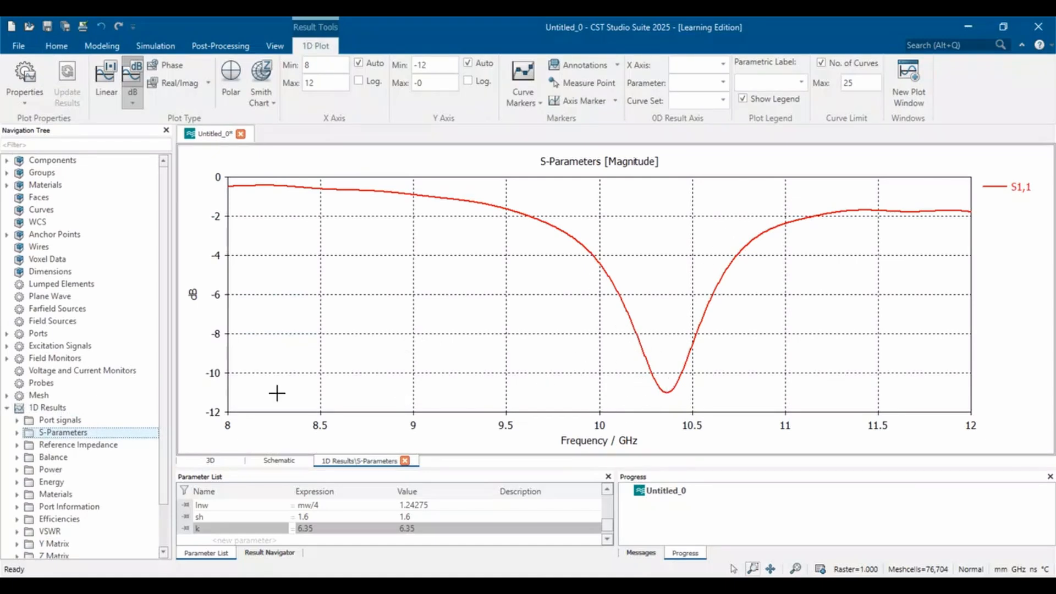
right_click(533, 302)
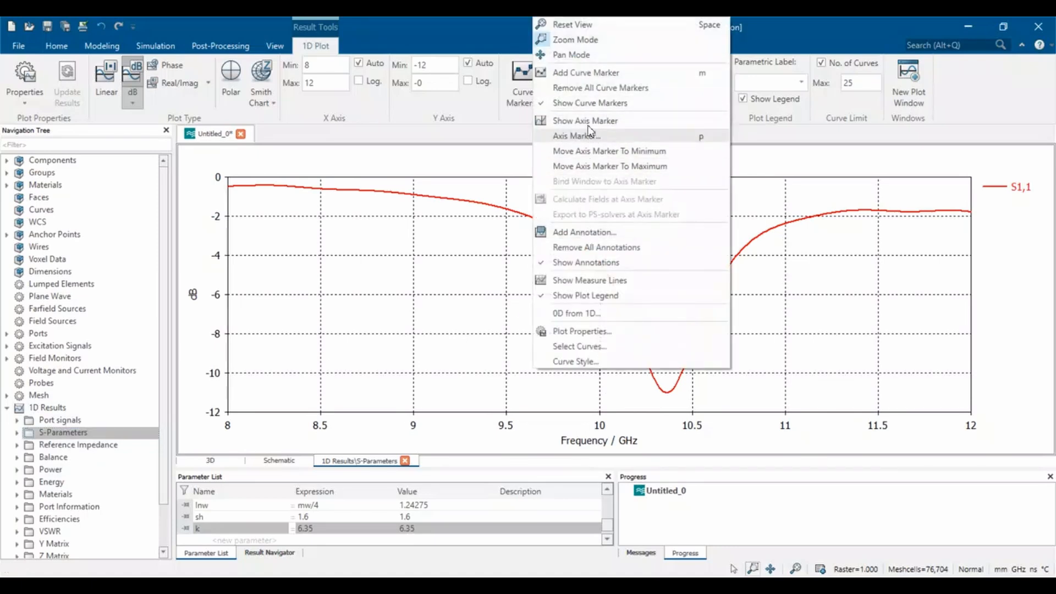
click(592, 73)
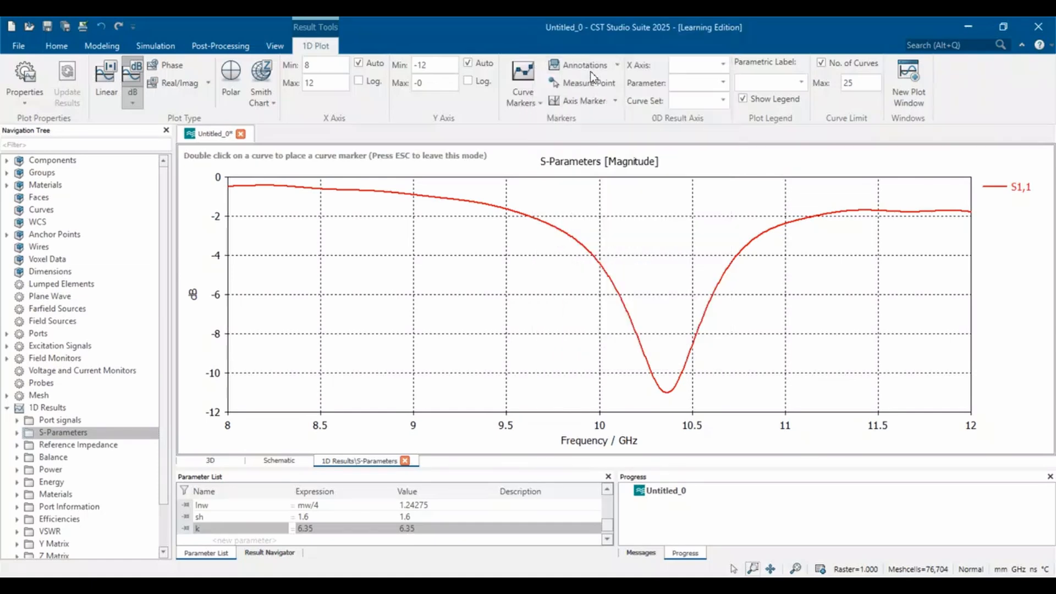
double_click(667, 393)
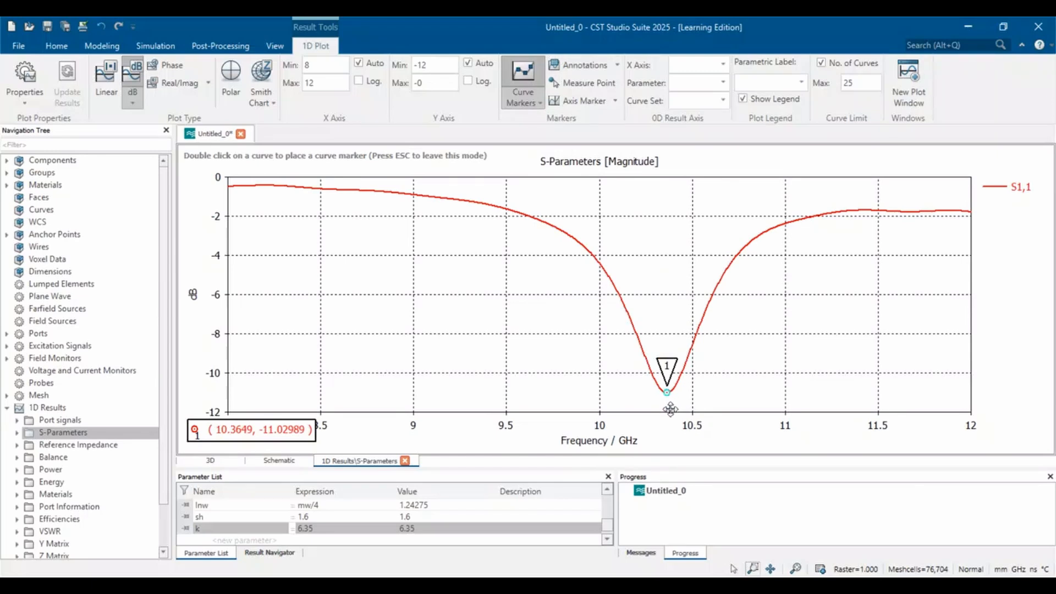
drag(667, 409, 669, 410)
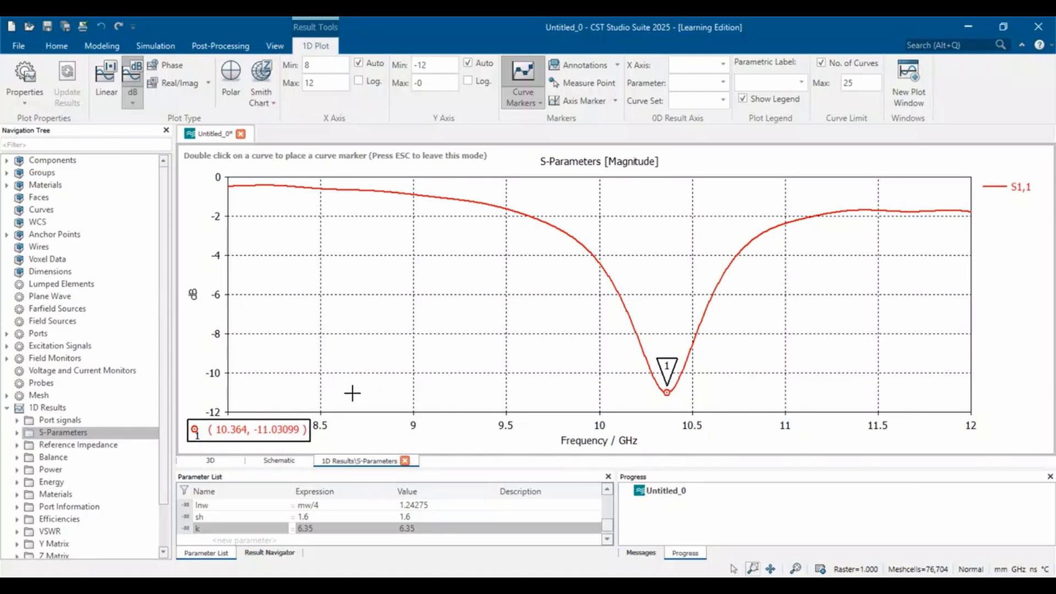
Step: Show the axis marker and move it to the -10 dB crossings on both sides of the S1,1 dip, about 10.285 and 10.448 GHz
right_click(626, 255)
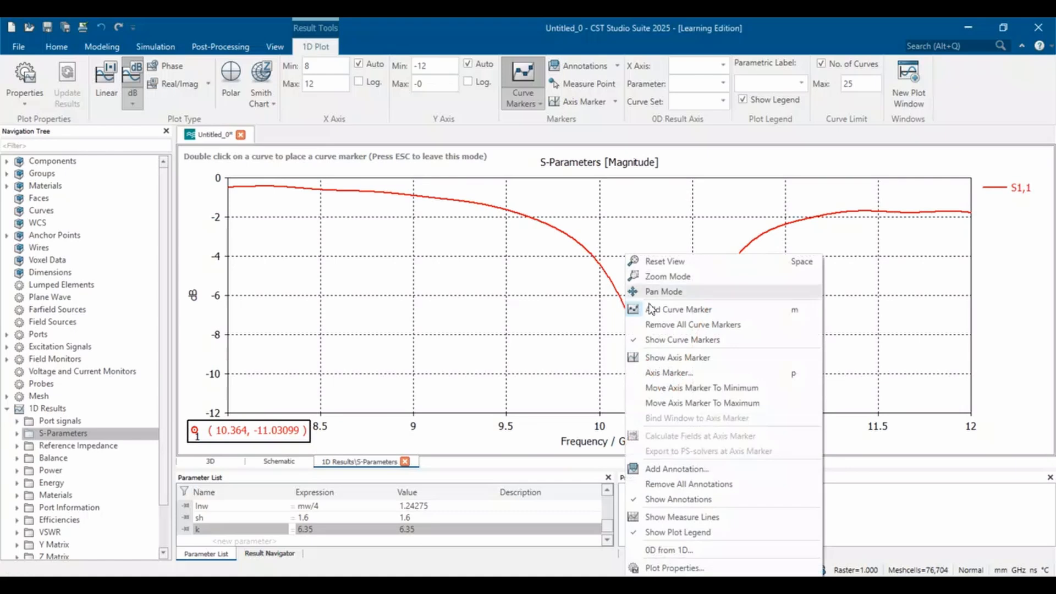
click(675, 358)
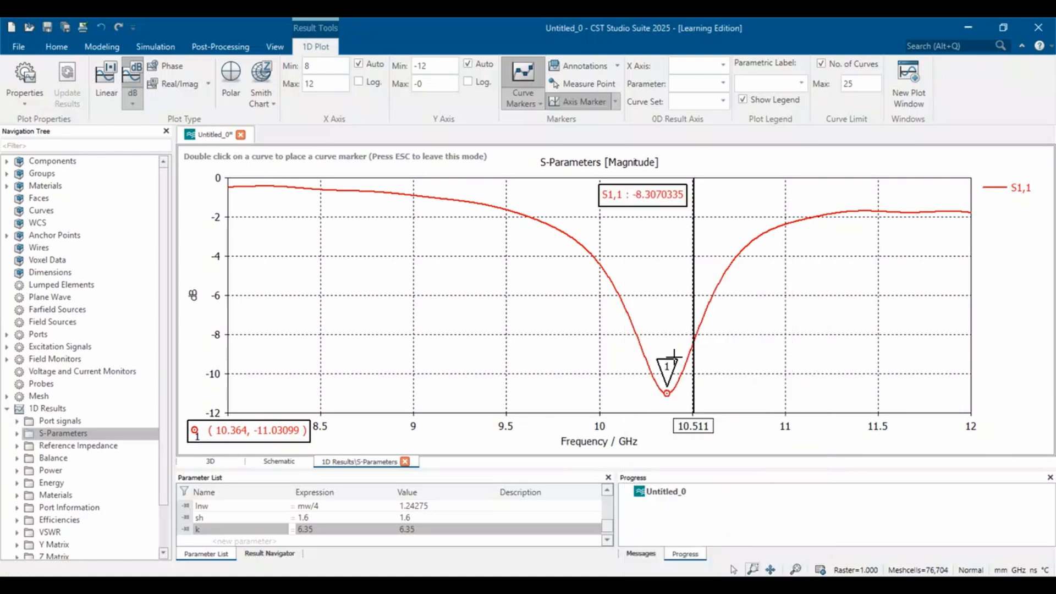
mouse_move(692, 279)
mouse_down()
mouse_move(450, 389)
mouse_move(592, 369)
mouse_move(651, 397)
mouse_up()
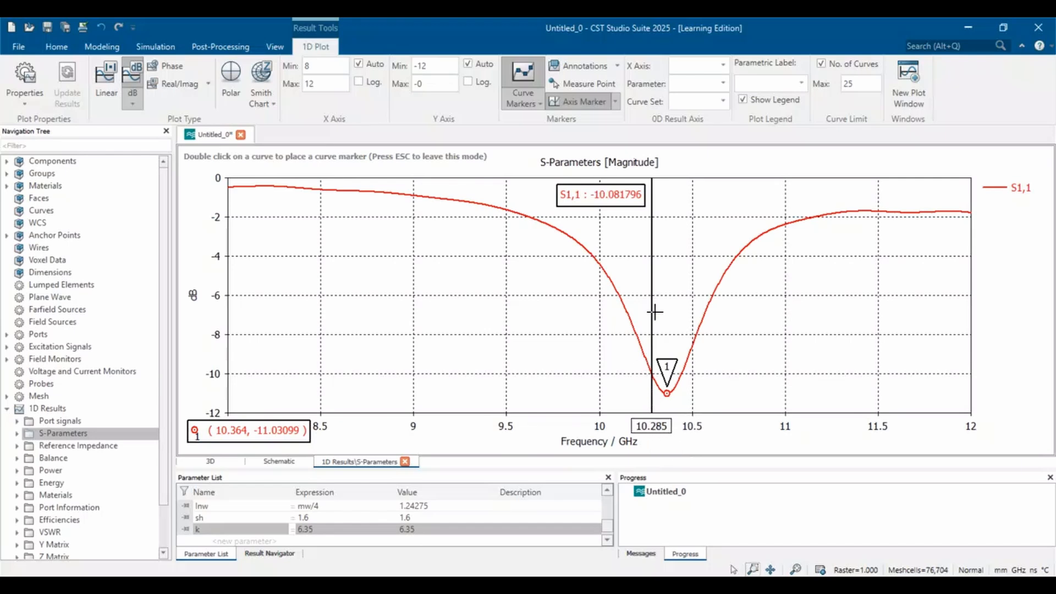
mouse_move(658, 312)
mouse_down()
mouse_move(692, 330)
mouse_move(696, 376)
mouse_move(685, 390)
mouse_up()
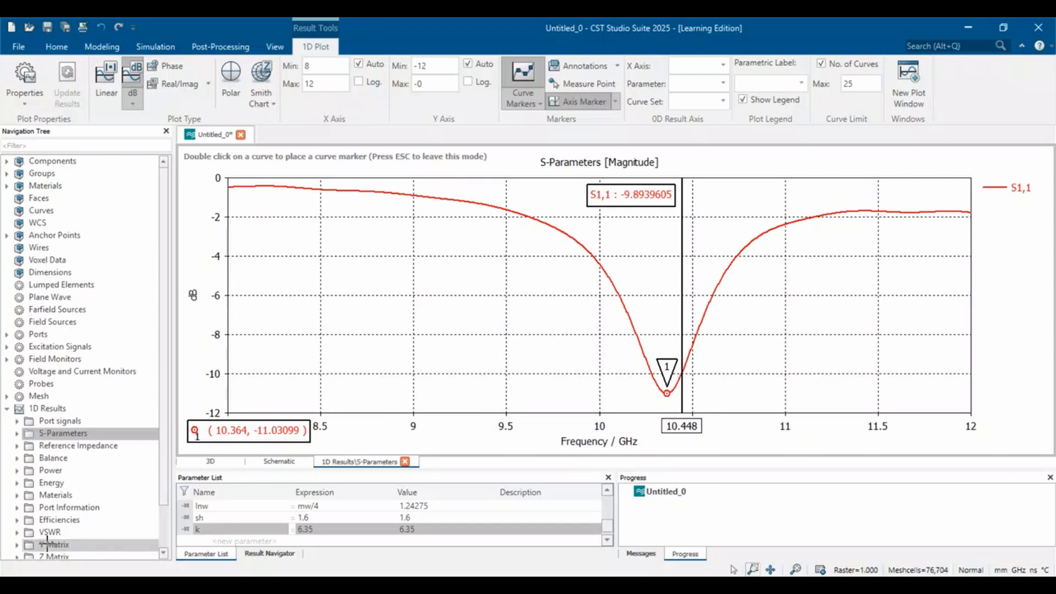
Step: Display the 3D farfield result for f=10 and examine the radiation pattern
scroll(47, 544, down, 2)
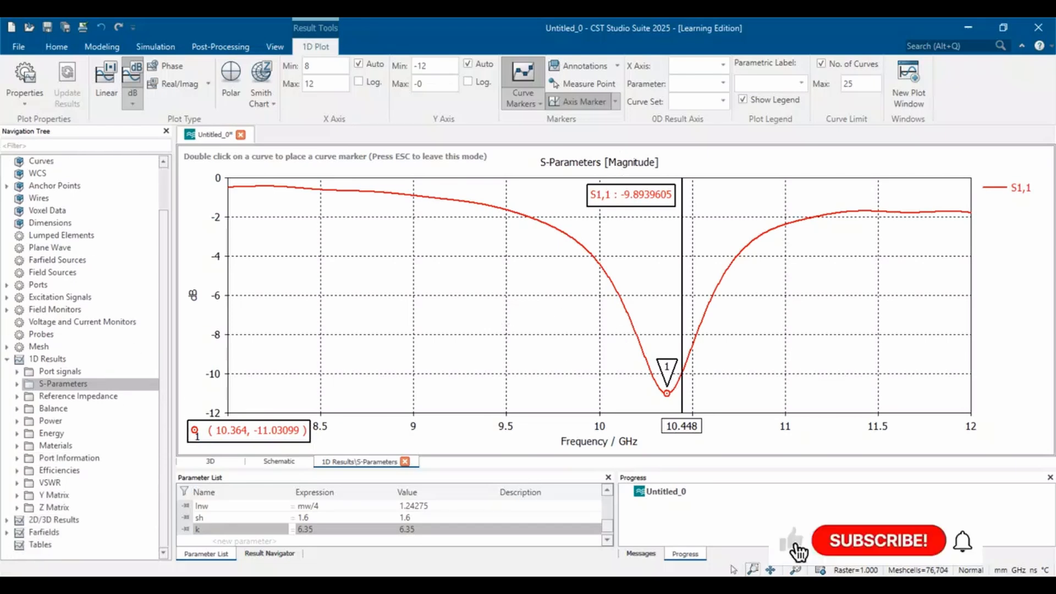
click(6, 532)
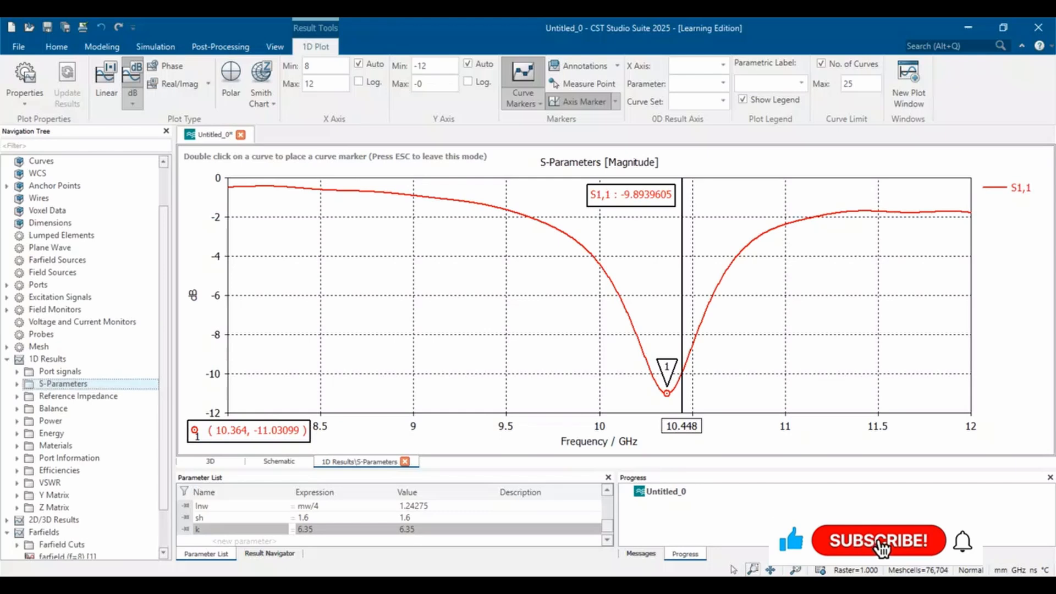
scroll(83, 418, down, 2)
double_click(76, 519)
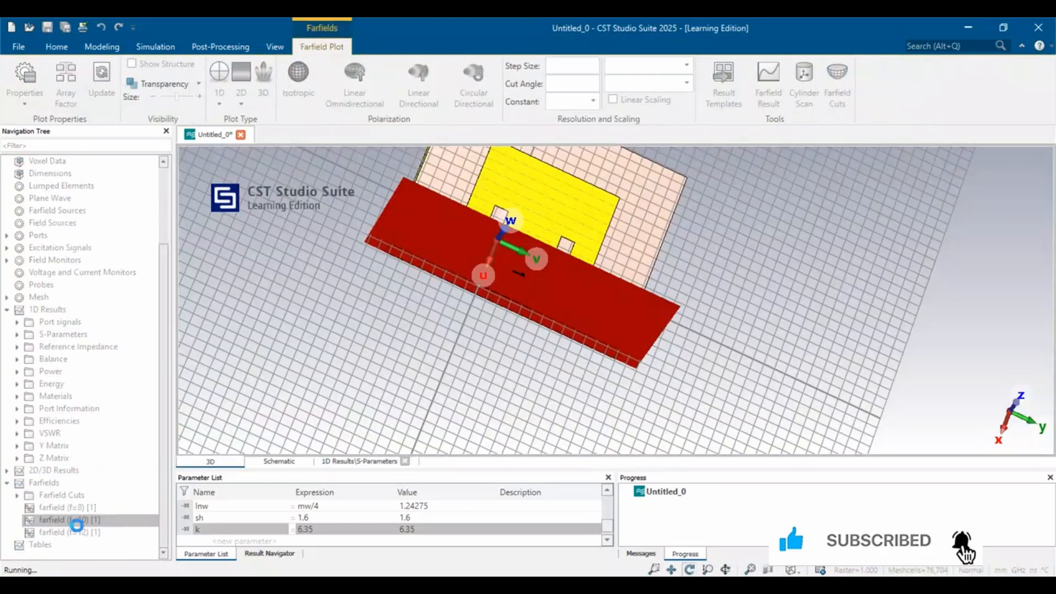
scroll(554, 288, up, 2)
scroll(555, 287, down, 4)
drag(747, 308, 790, 218)
Step: Show the antenna structure in the farfield plot and make the farfield transparent
click(132, 64)
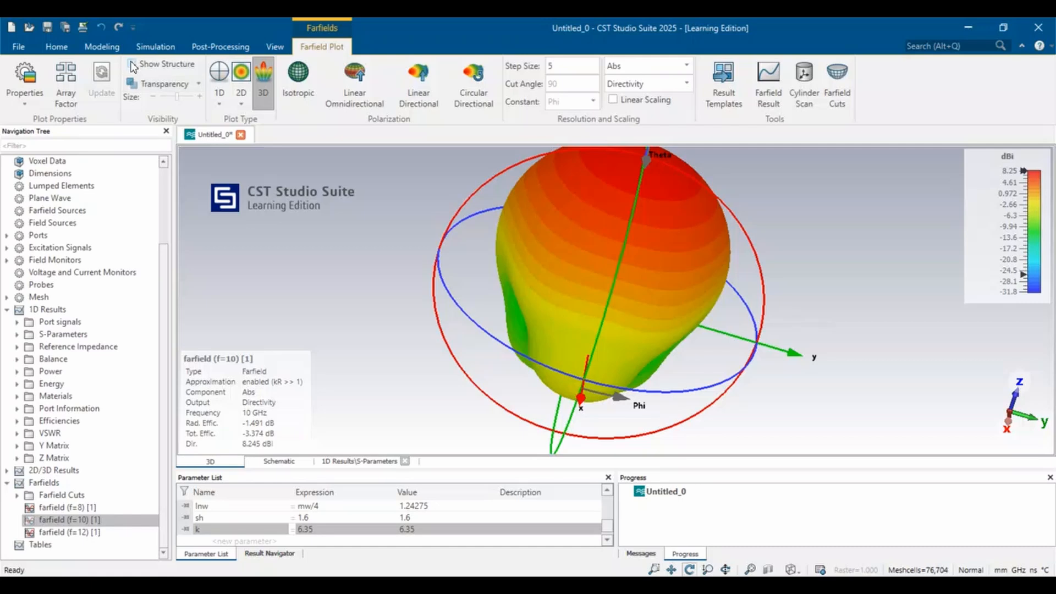
click(195, 84)
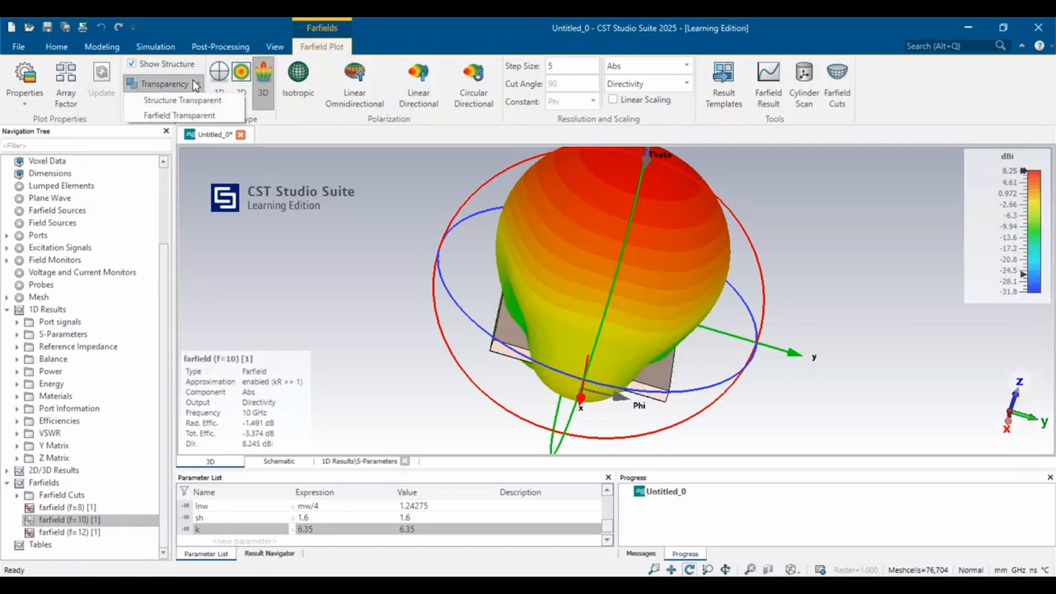
click(189, 116)
drag(726, 311, 625, 297)
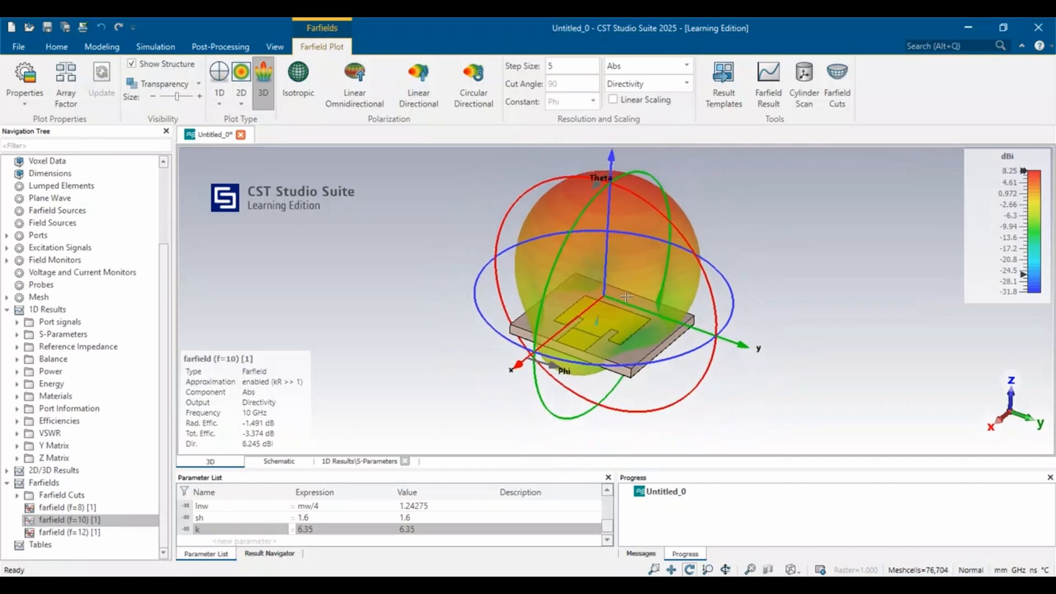
Step: Switch the 10 GHz farfield plot from directivity to Gain and inspect the pattern around the antenna
scroll(625, 297, down, 2)
drag(603, 248, 664, 206)
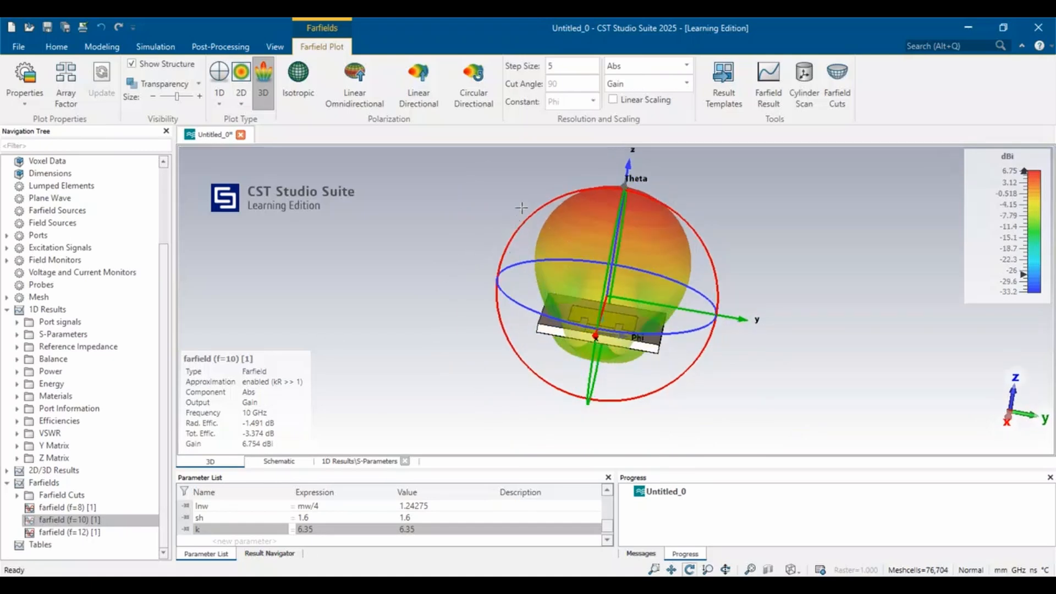
drag(485, 241, 512, 276)
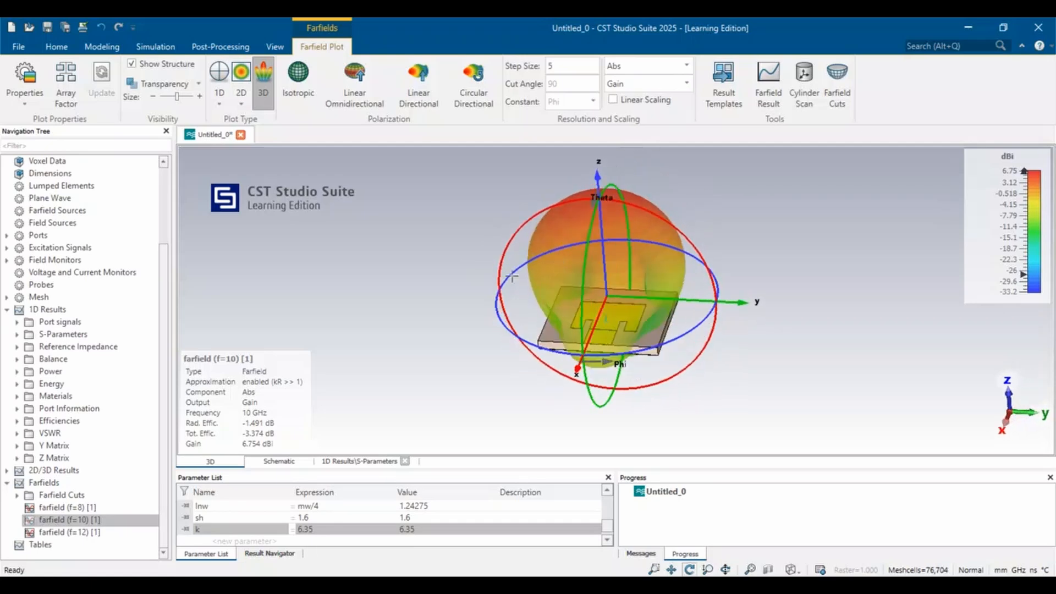